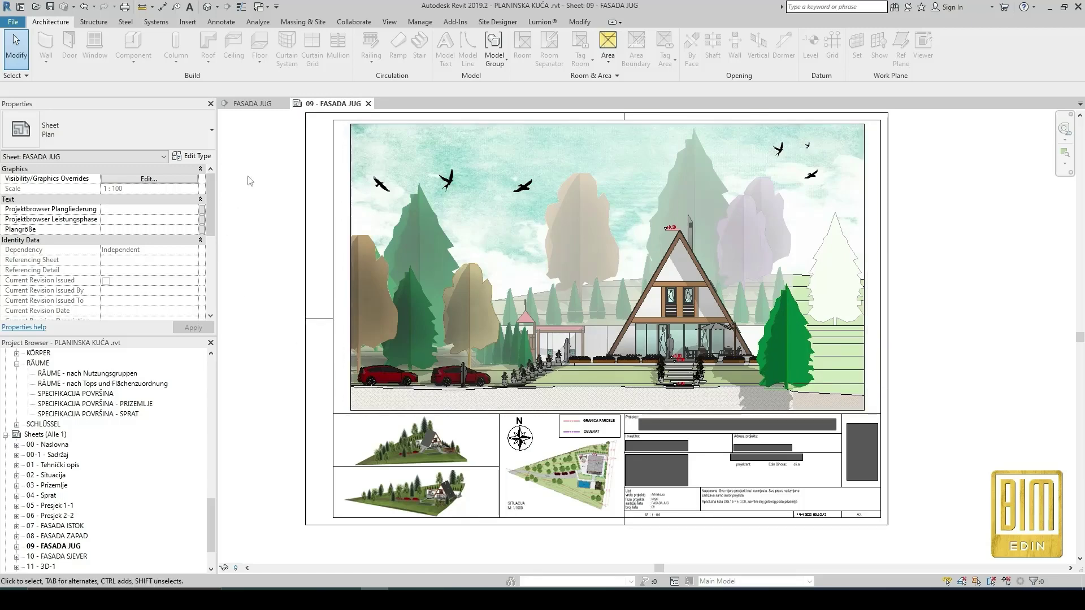
Step: Switch from sheet 09 - FASADA JUG to the FASADA JUG section view
left_click(256, 107)
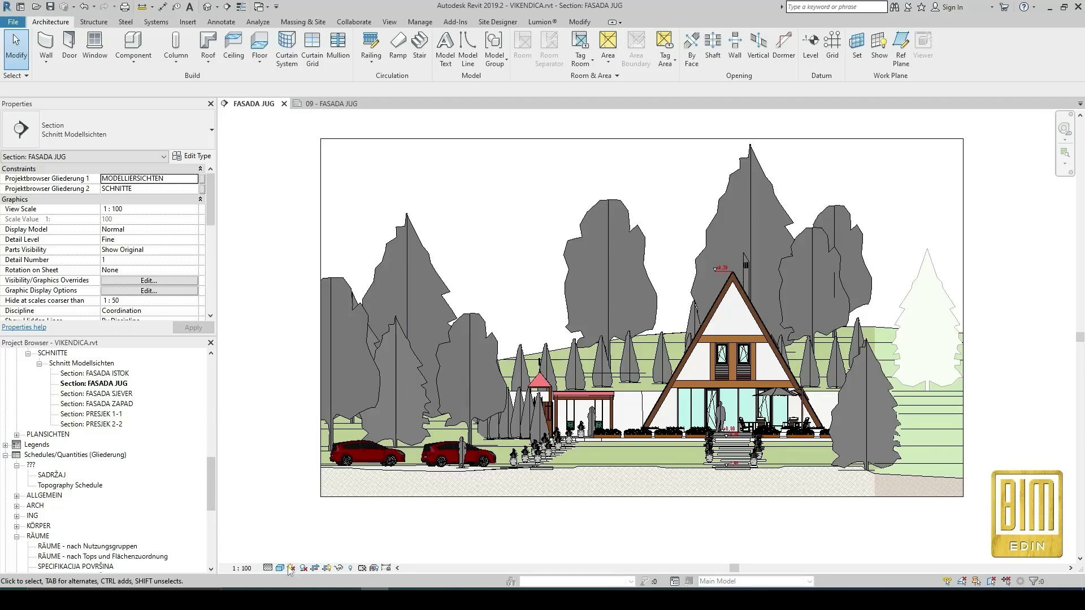
Step: Compare the section with sheet 09 and glance at its graphic display settings
left_click(330, 104)
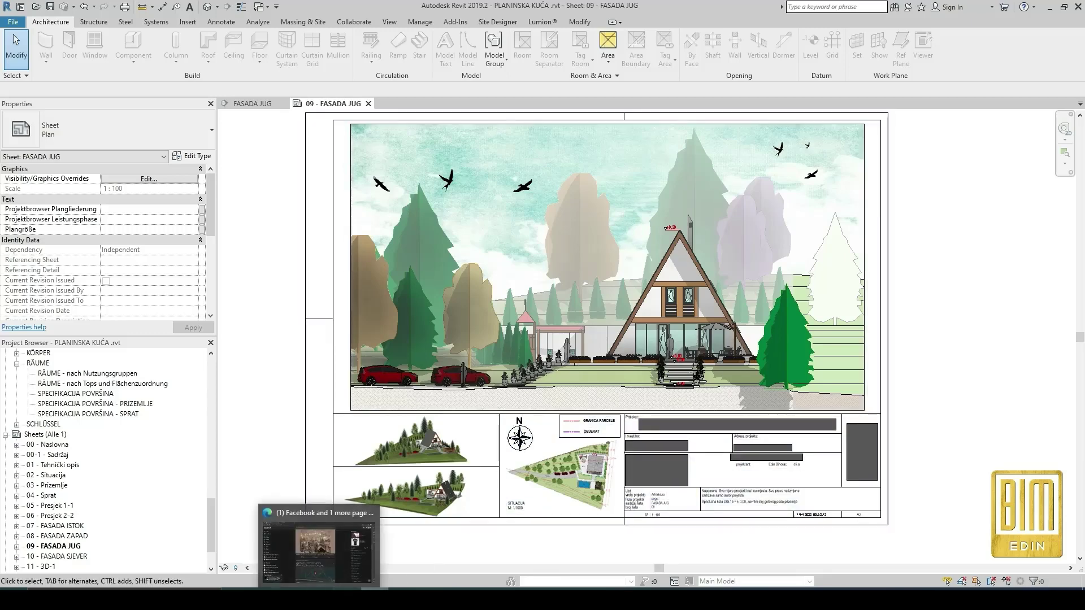
left_click(252, 104)
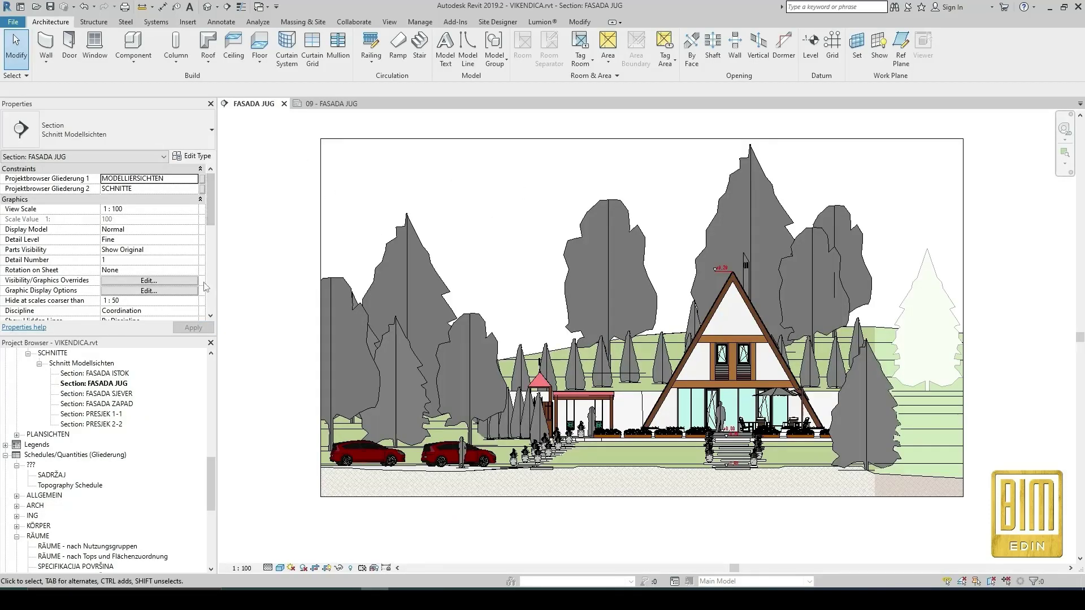
left_click(147, 290)
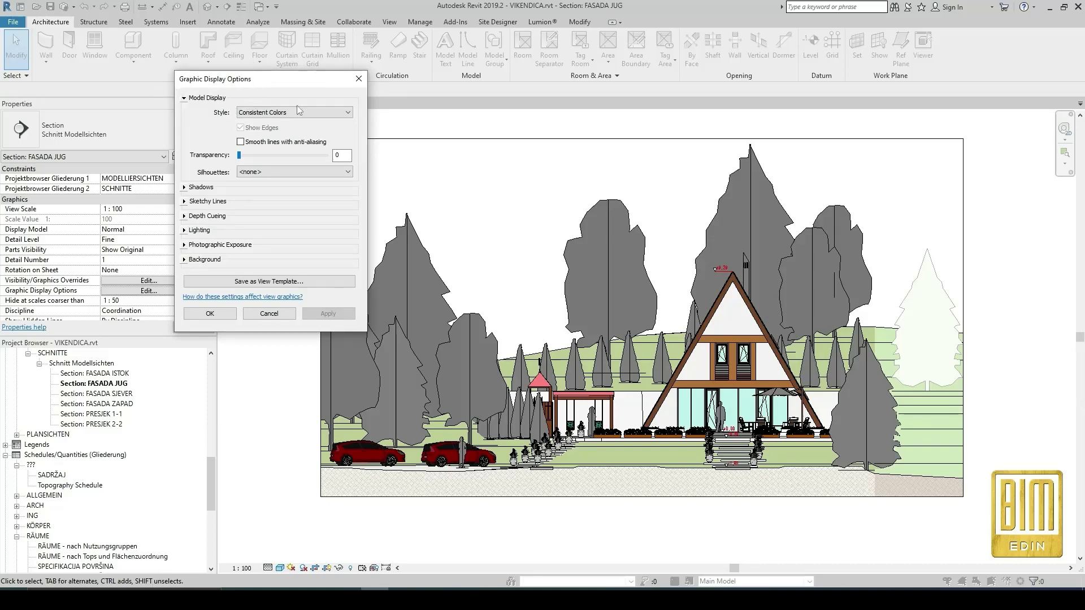
left_click(359, 78)
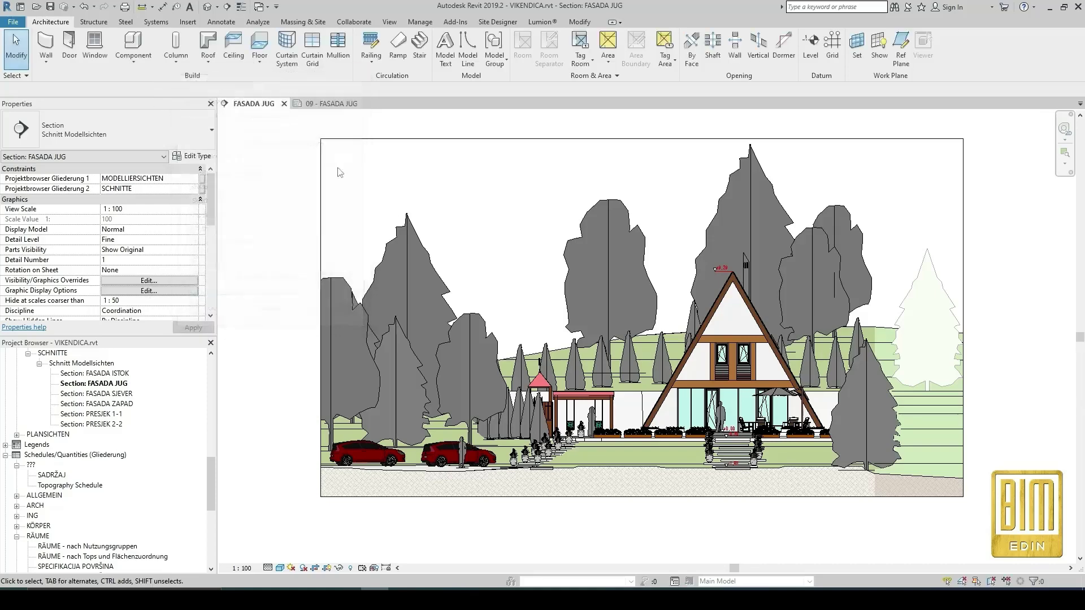
left_click(280, 569)
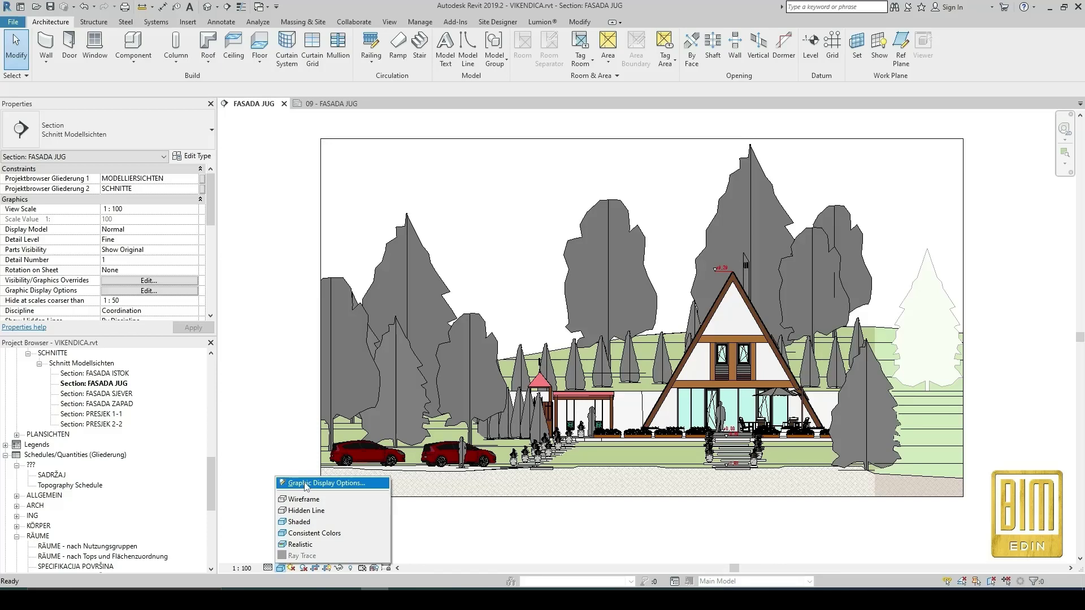
left_click(320, 544)
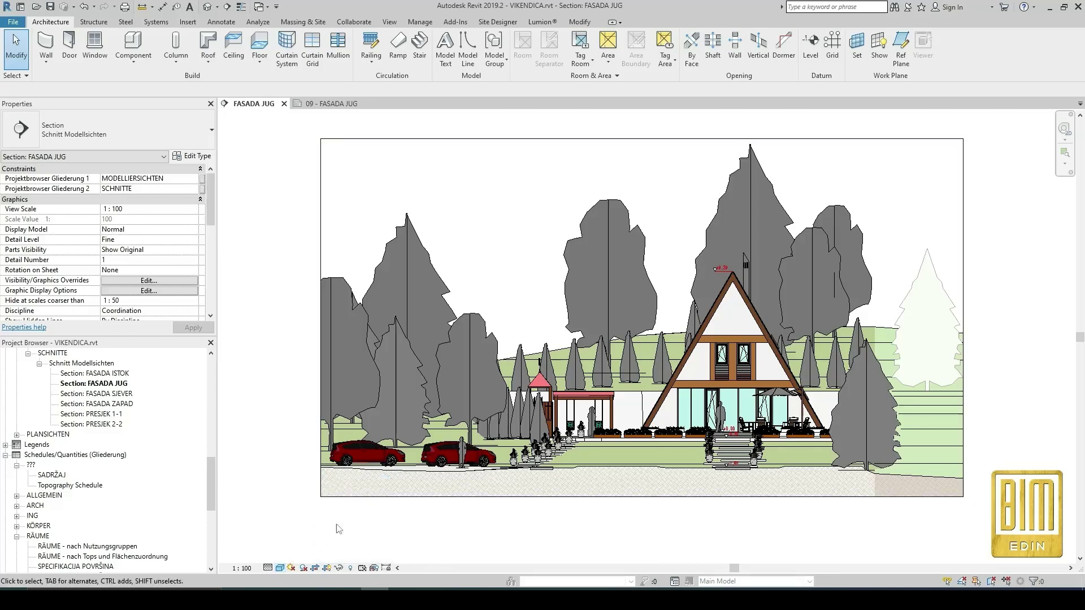
Step: Try Hidden Line, return to Consistent Colors, then open Graphic Display Options
left_click(281, 570)
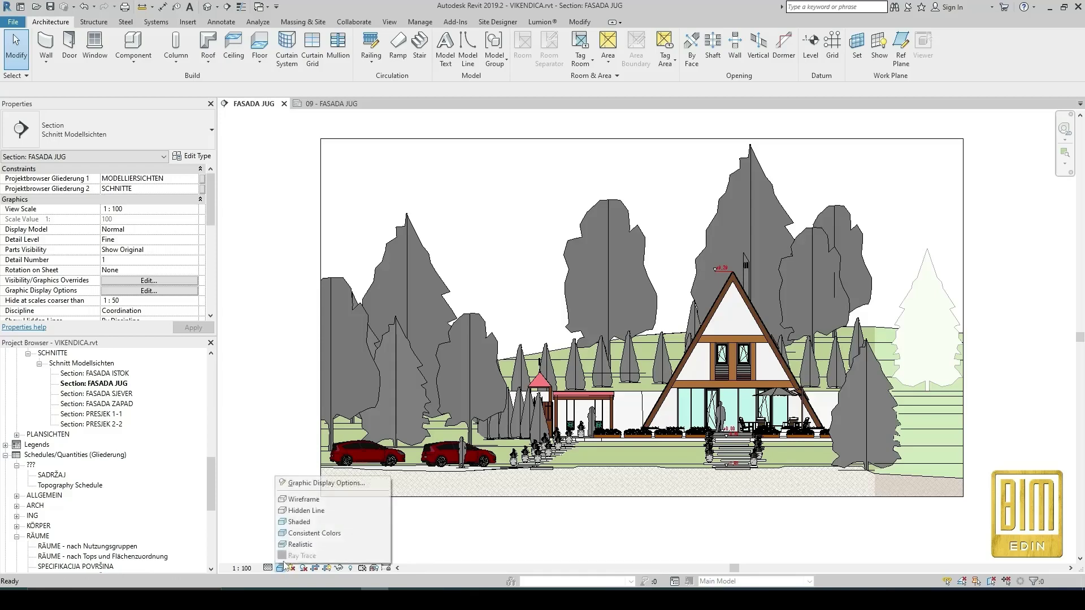
left_click(303, 512)
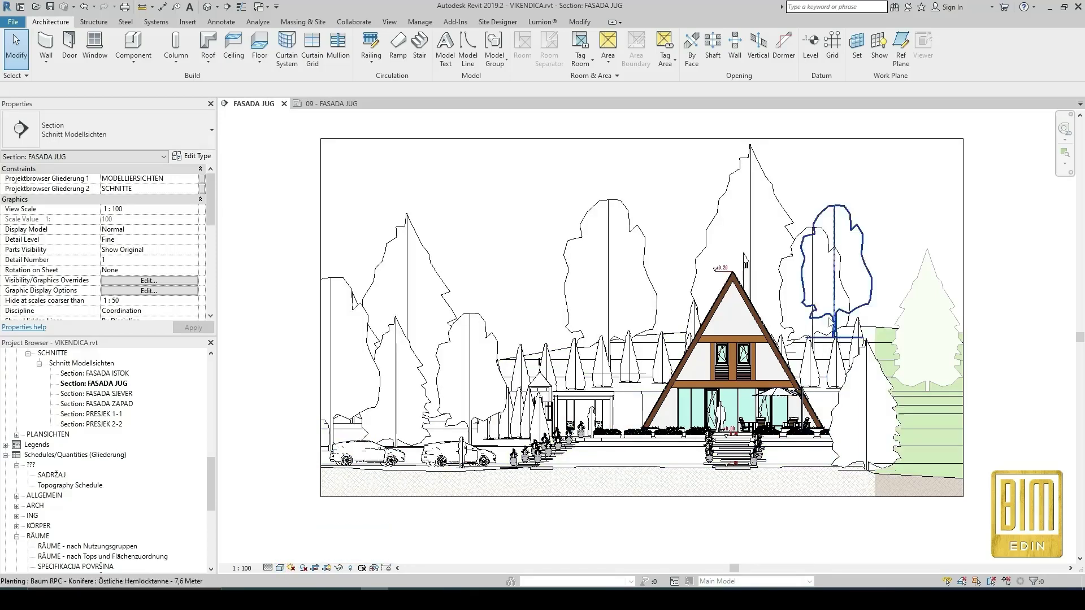
left_click(280, 569)
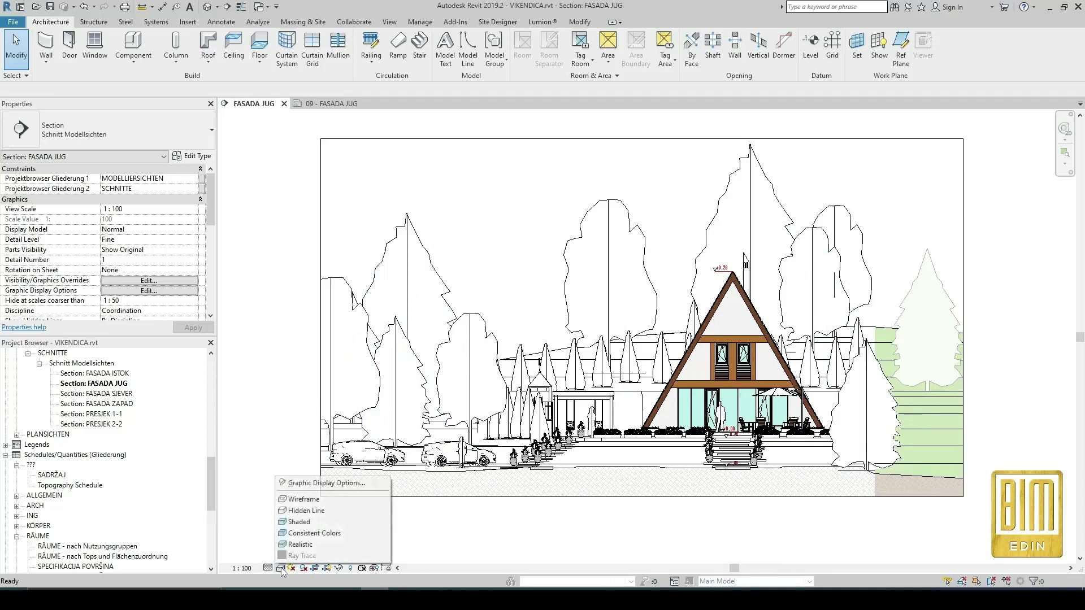
left_click(296, 534)
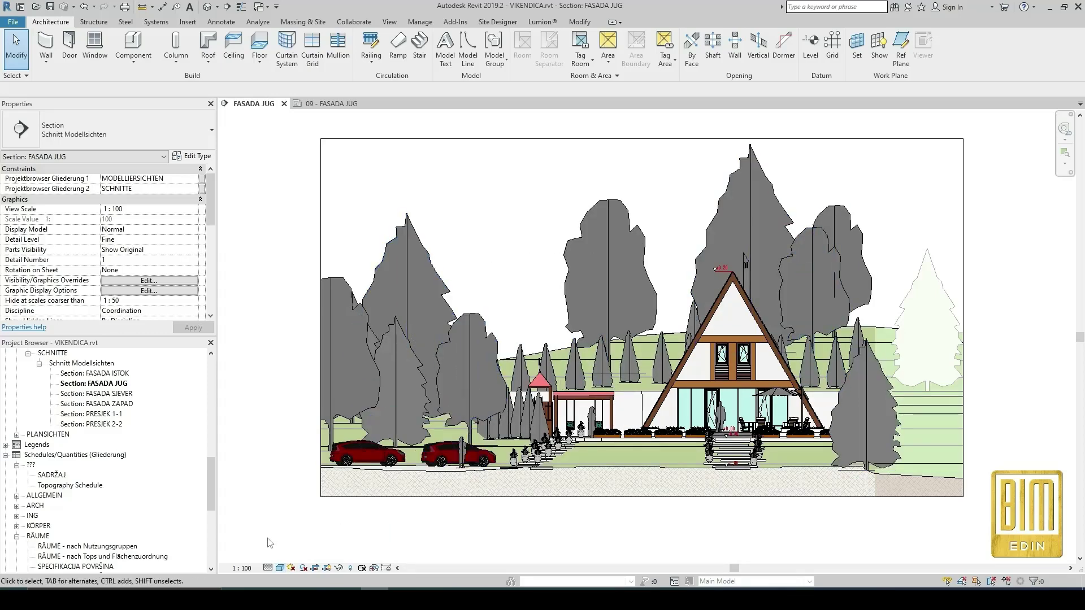
left_click(279, 569)
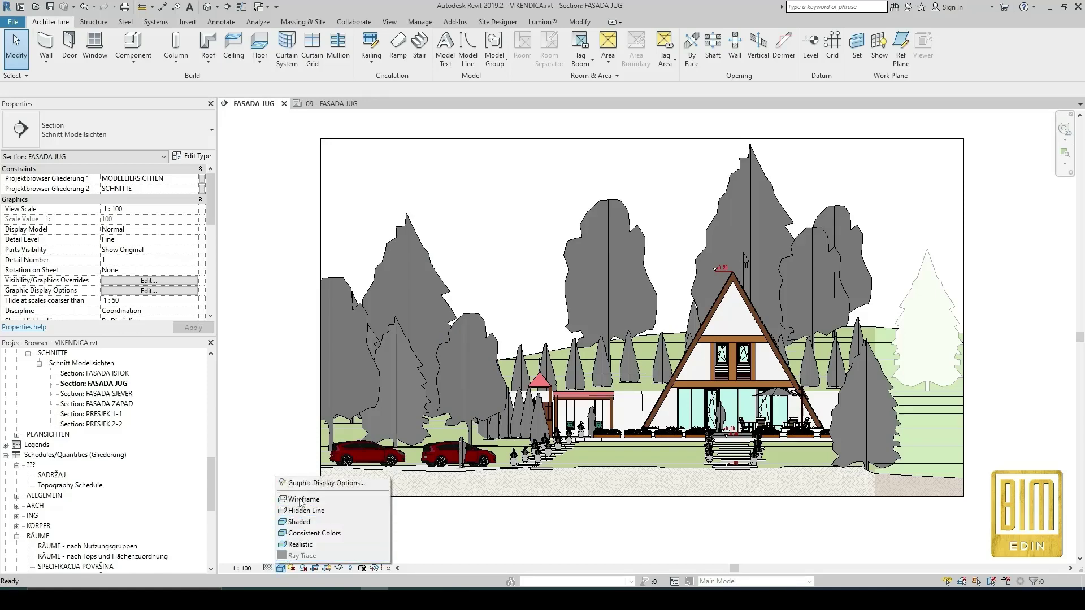
left_click(309, 484)
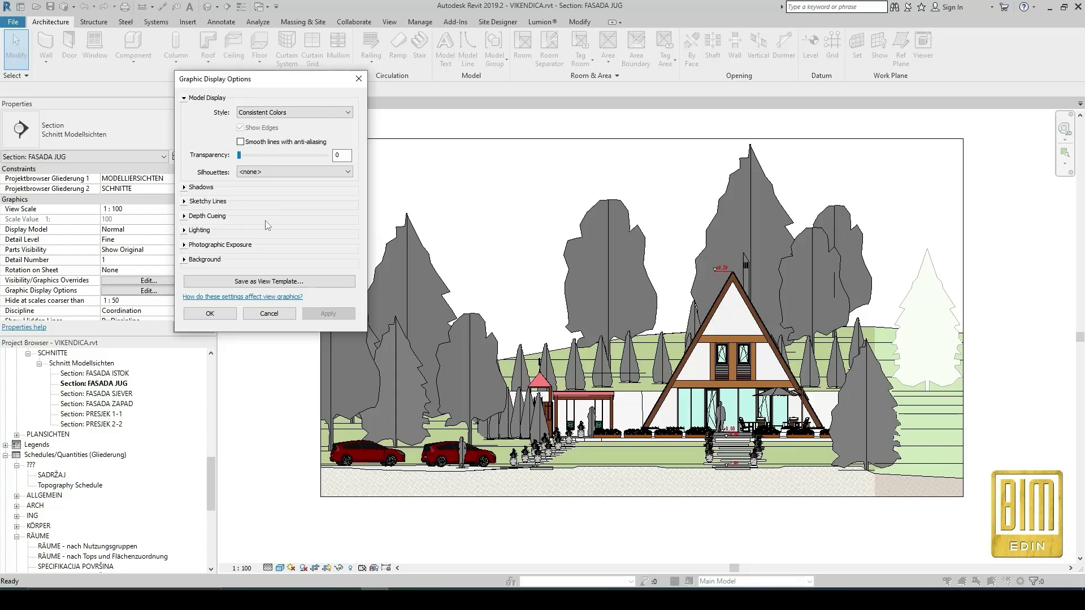
Step: Turn on Cast Shadows and Show Ambient Shadows and apply them
left_click(184, 187)
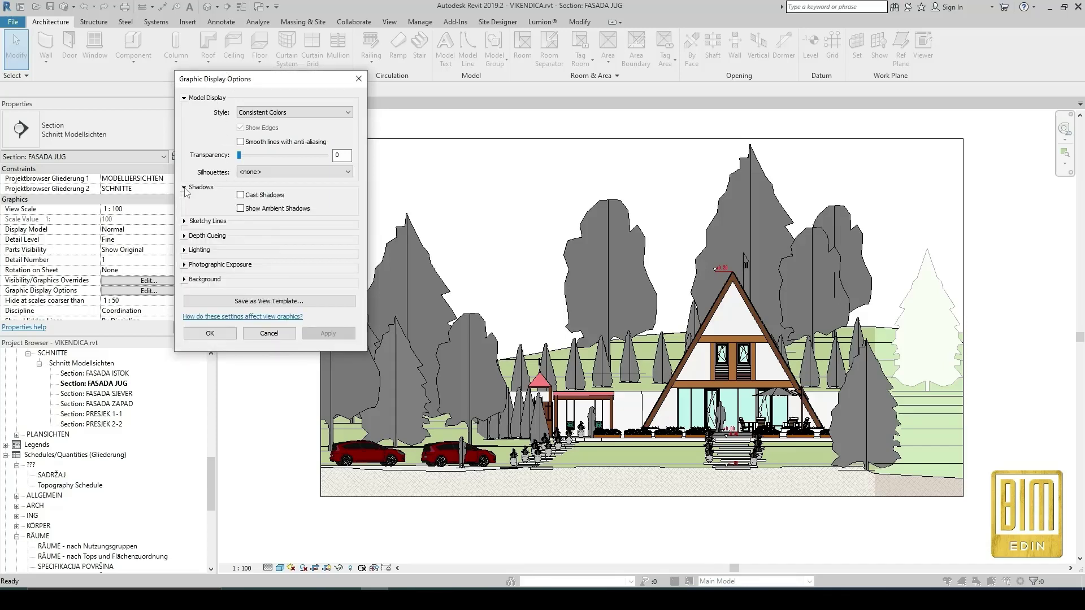
left_click(240, 195)
left_click(327, 334)
left_click(328, 334)
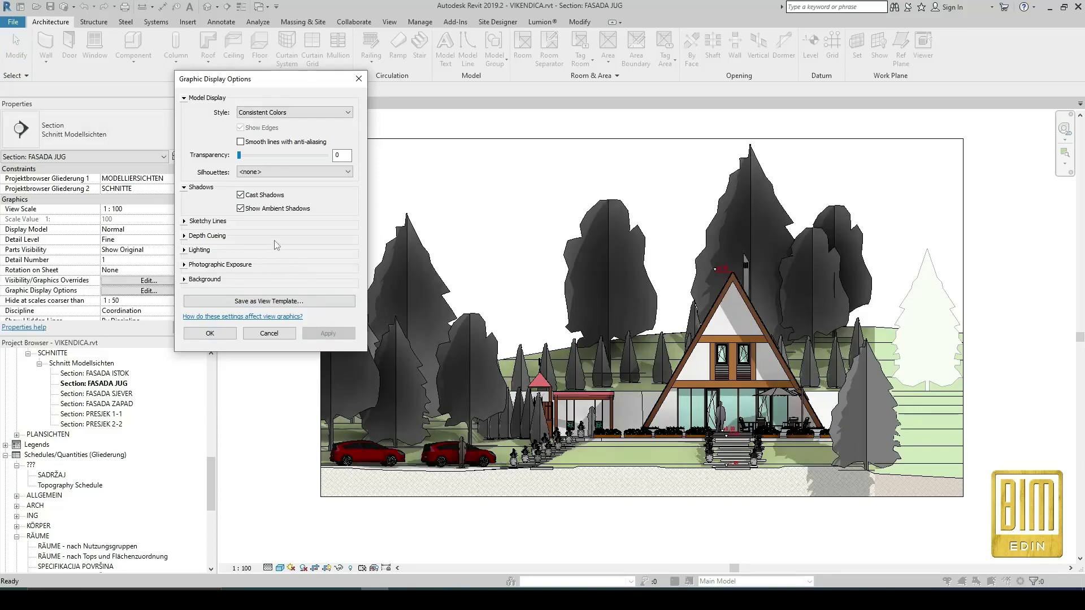
Step: Enable depth cueing with Far at 95 and fade limit 11, and apply it
left_click(184, 236)
left_click(240, 243)
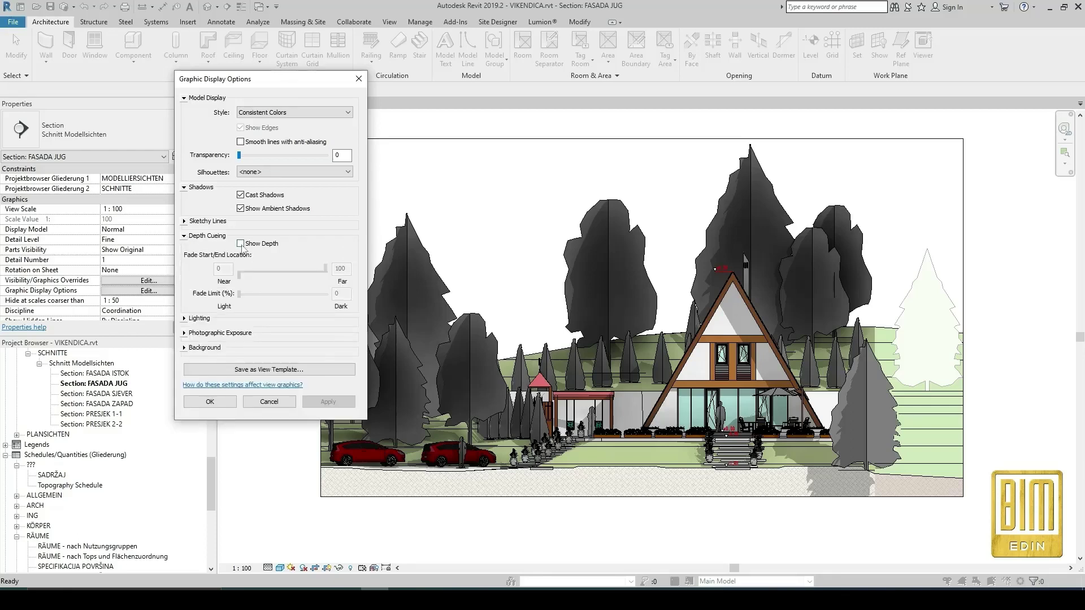
left_click_drag(325, 273, 321, 274)
left_click(243, 295)
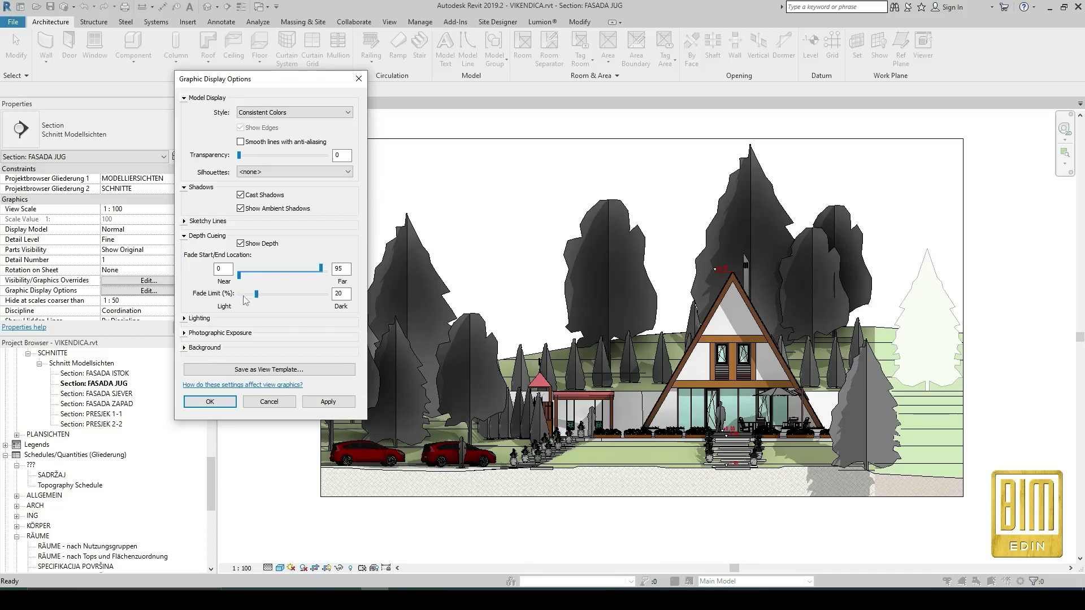
left_click(241, 295)
left_click_drag(241, 299, 249, 294)
left_click(326, 401)
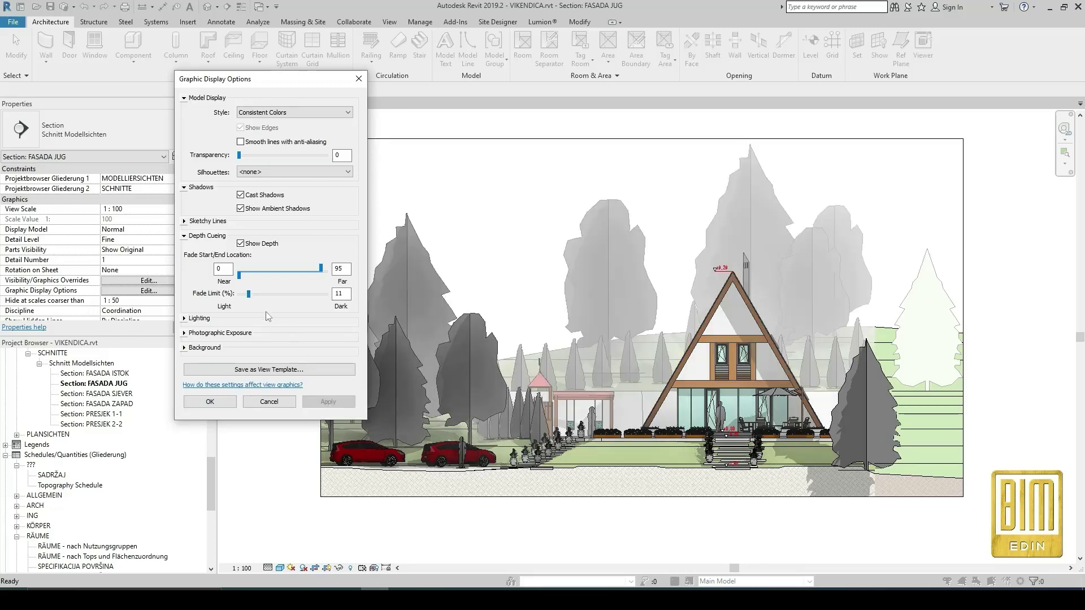
left_click(185, 349)
left_click(261, 365)
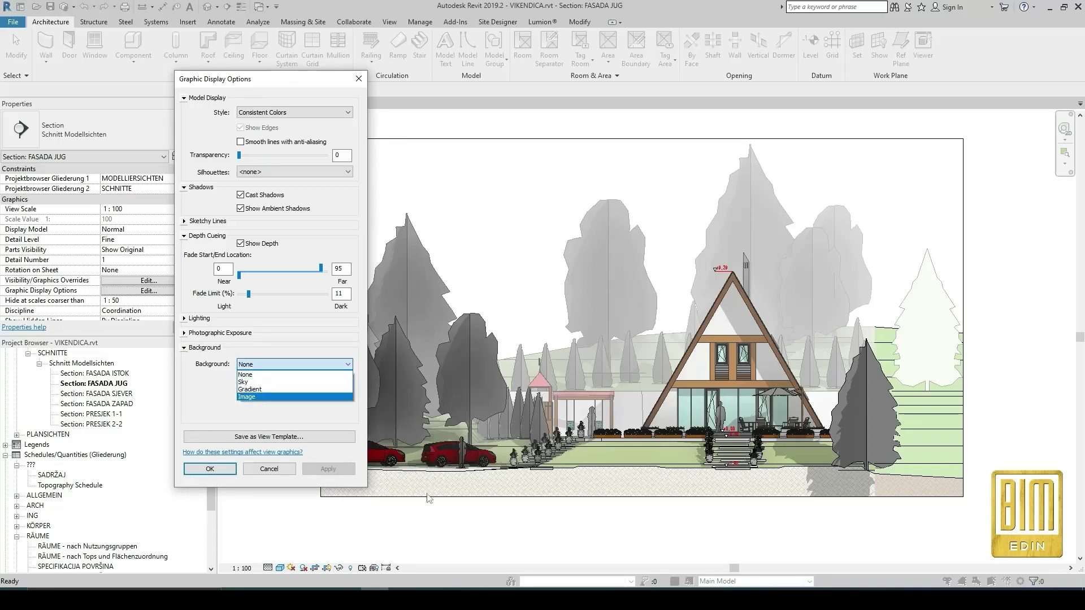
Step: Preview the watercolour sky image, then switch the background type to Image
left_click(458, 589)
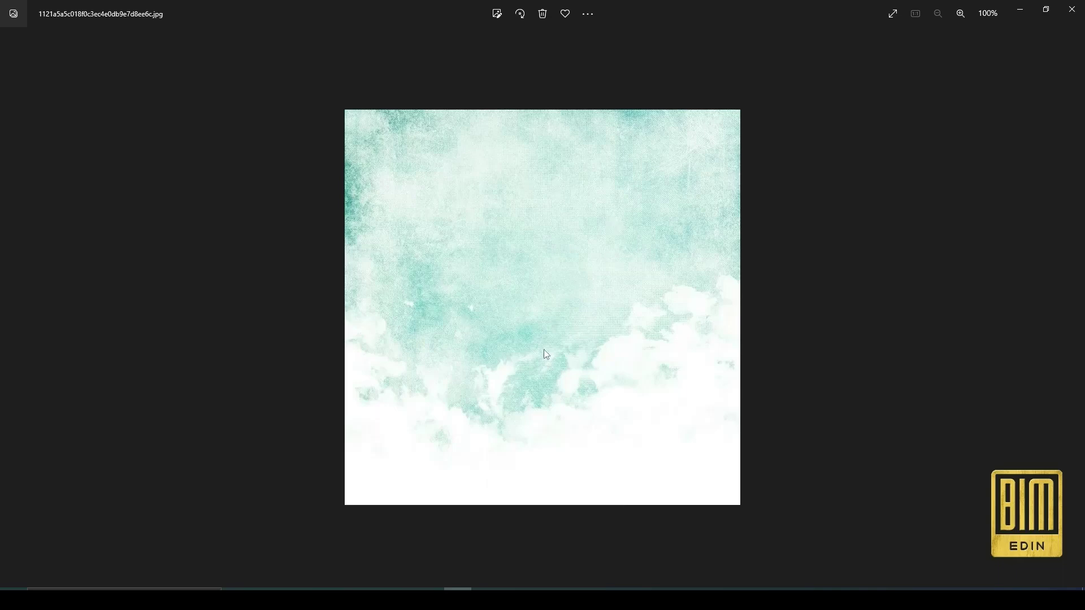
key("alt+F4")
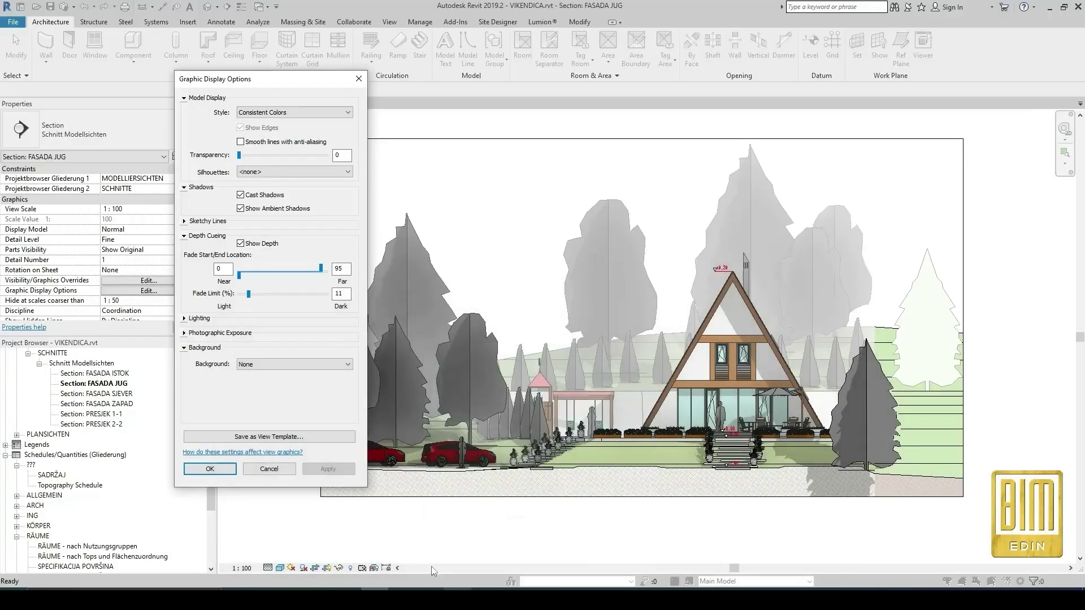
left_click(258, 369)
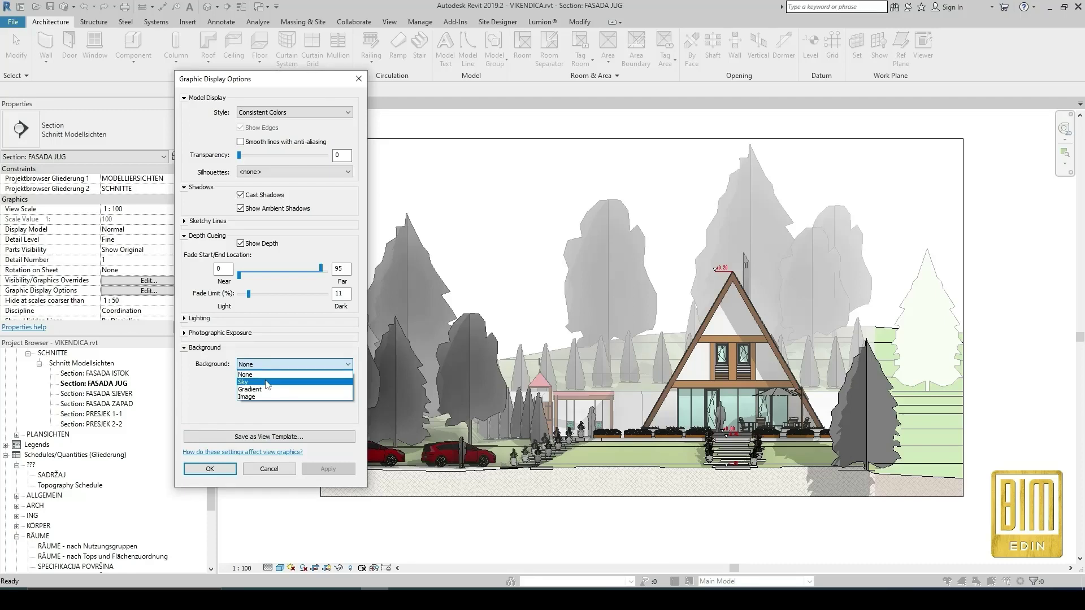
left_click(269, 397)
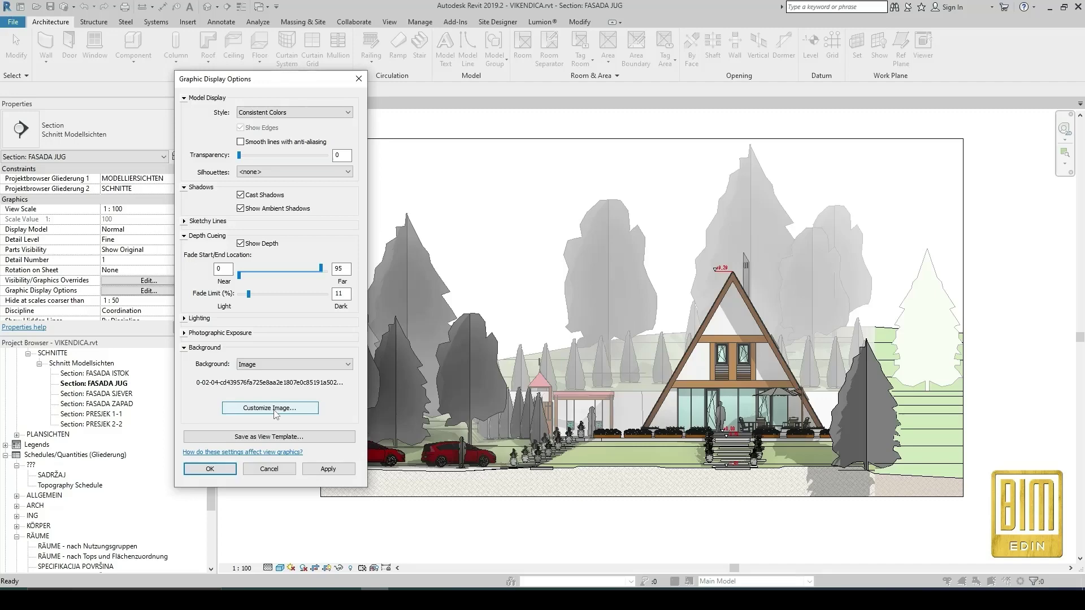
Step: Load 1121a5a5c018f0c3ec4e0db9e7d8ee6c.jpg as the background image, apply, and close the dialog
left_click(274, 408)
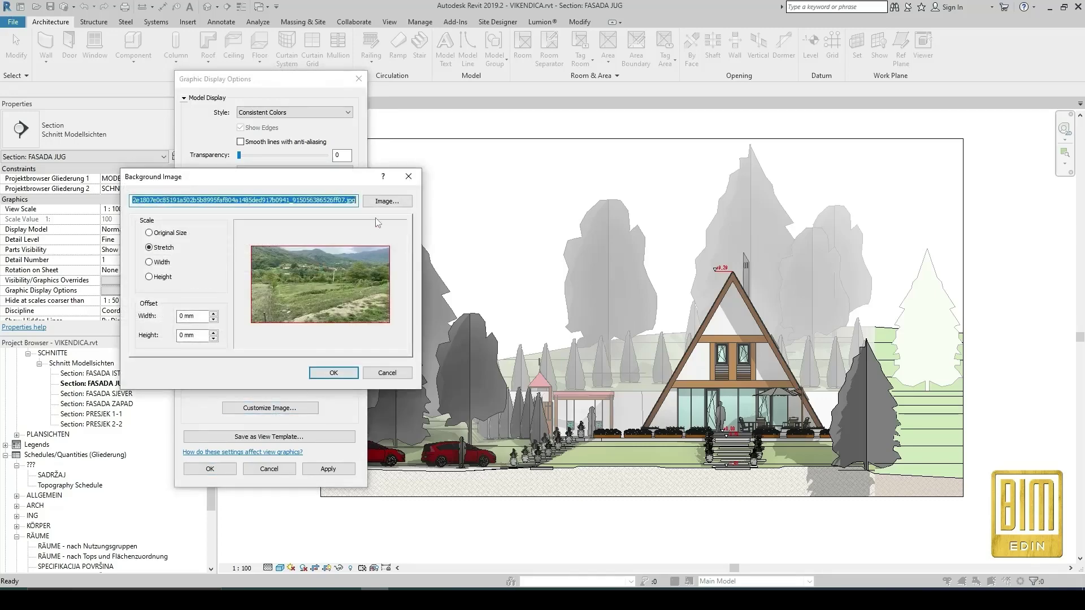
left_click(382, 202)
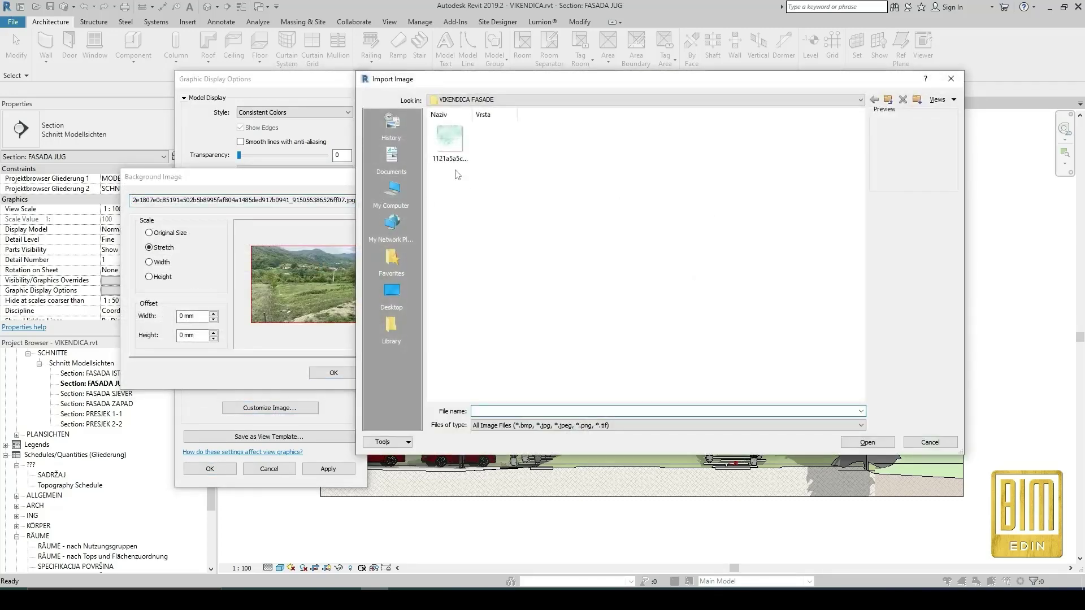
left_click(451, 144)
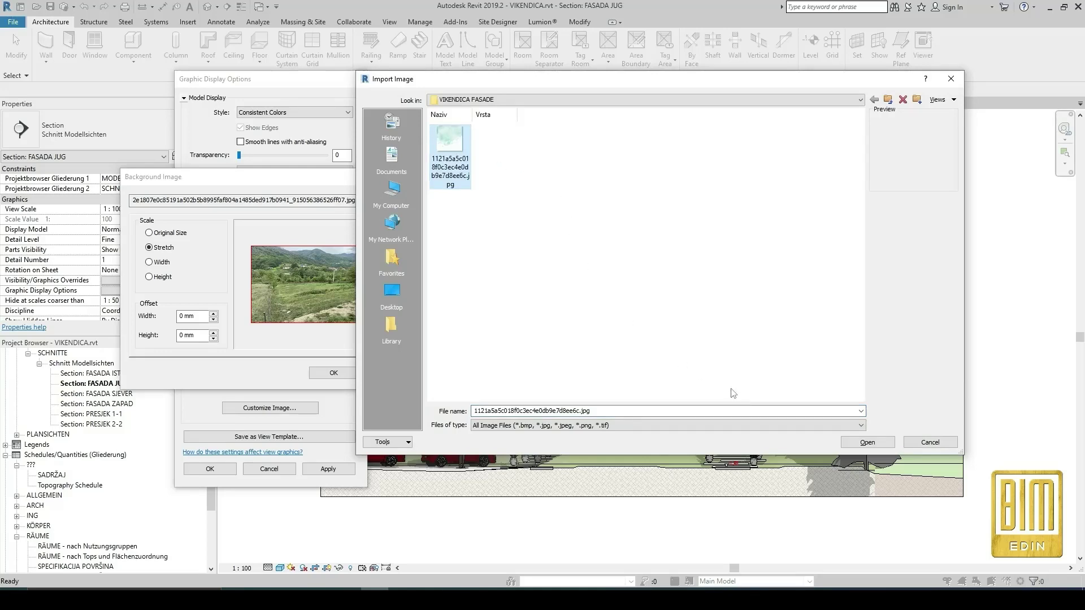
left_click(867, 442)
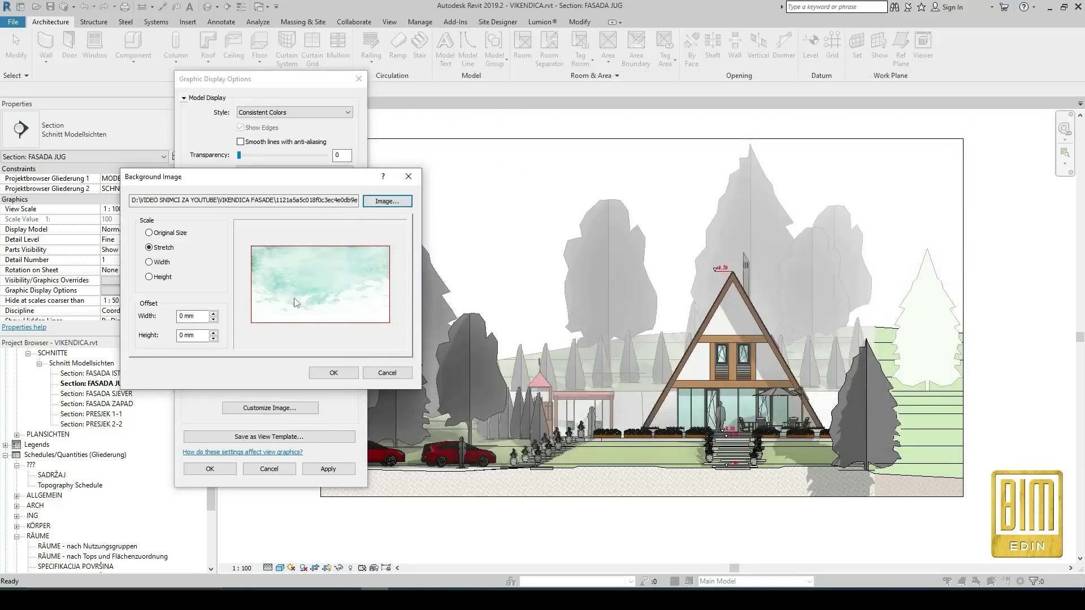
left_click(333, 373)
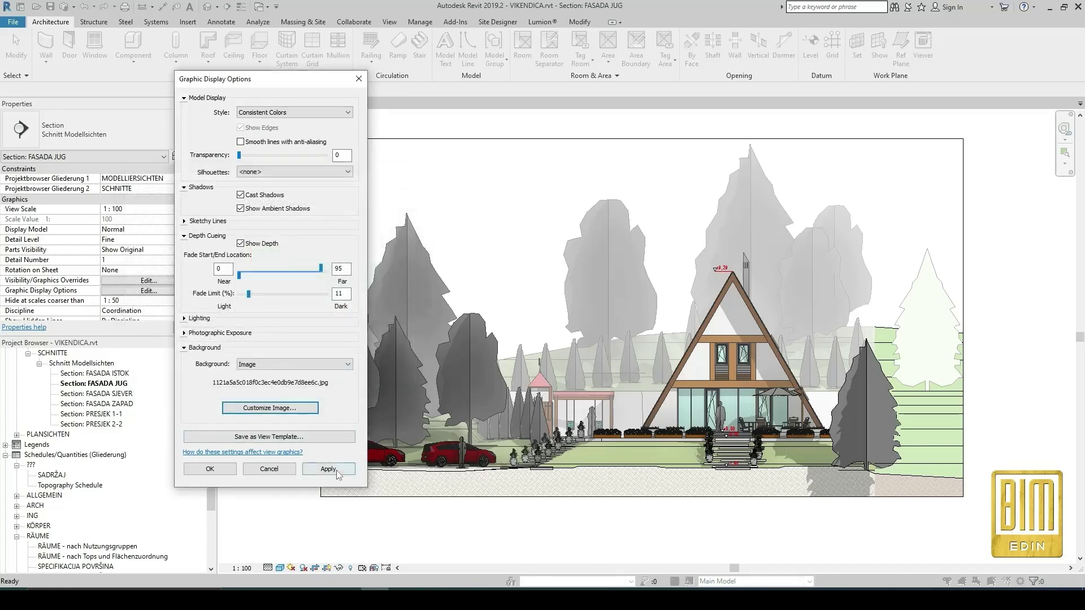
left_click(337, 470)
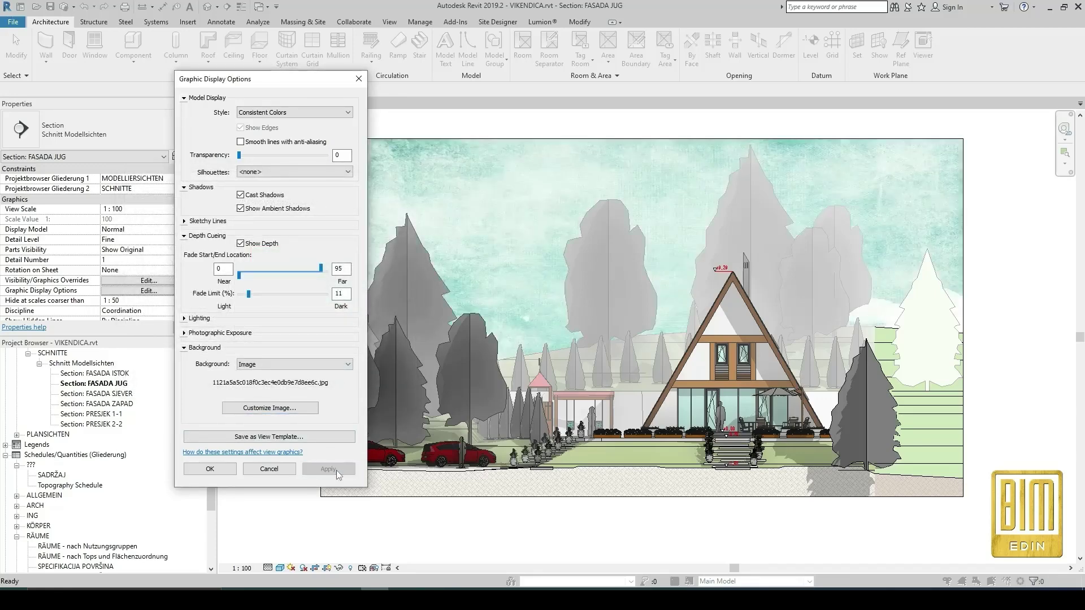
left_click(219, 468)
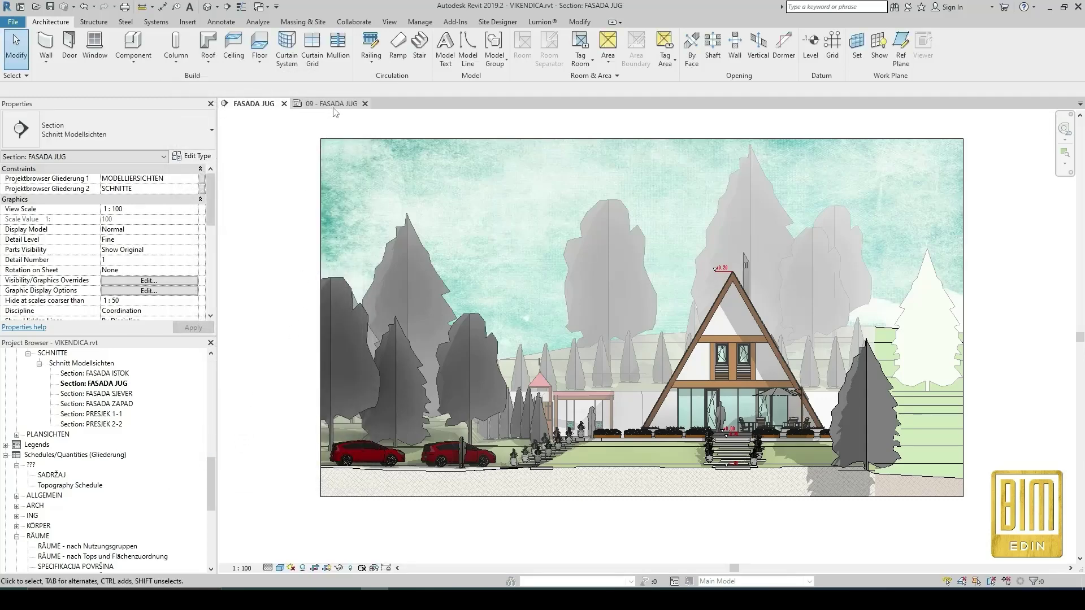
Step: Compare with sheet 09, then open the section's background image customisation options
left_click(333, 108)
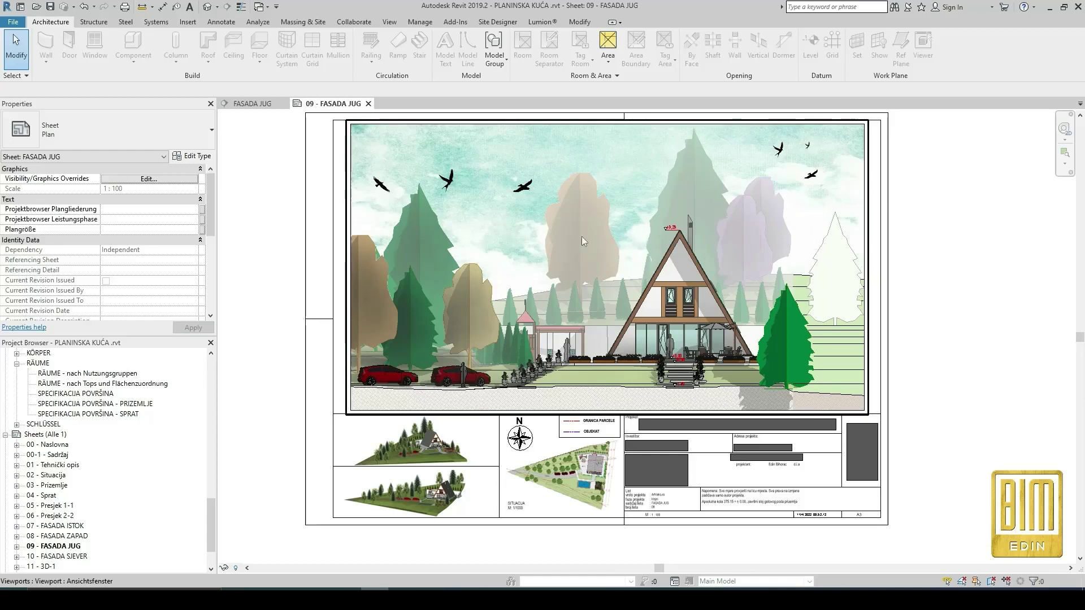
left_click(247, 105)
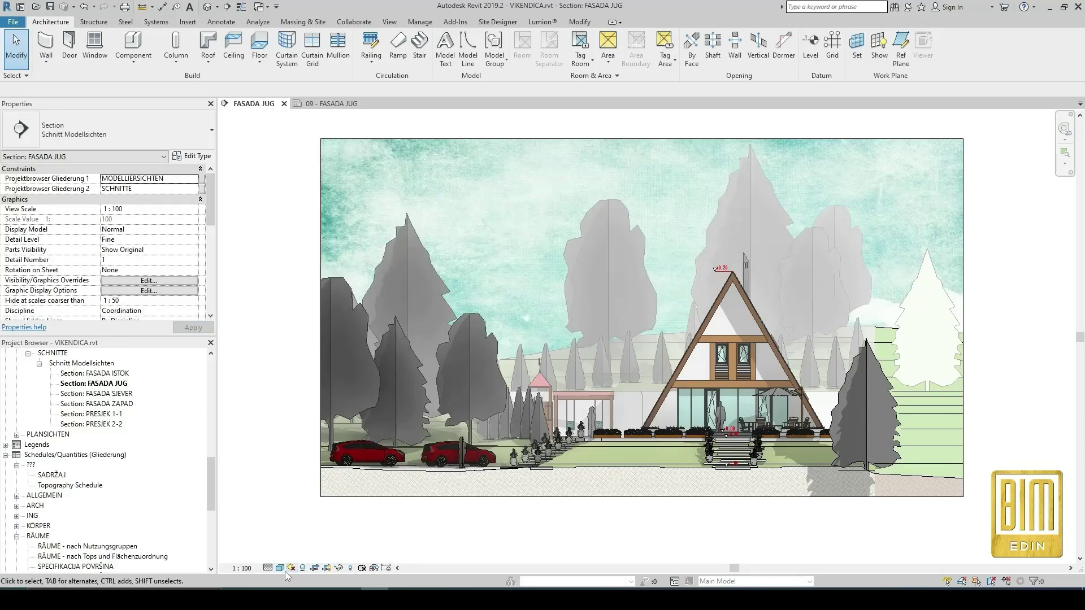
left_click(140, 291)
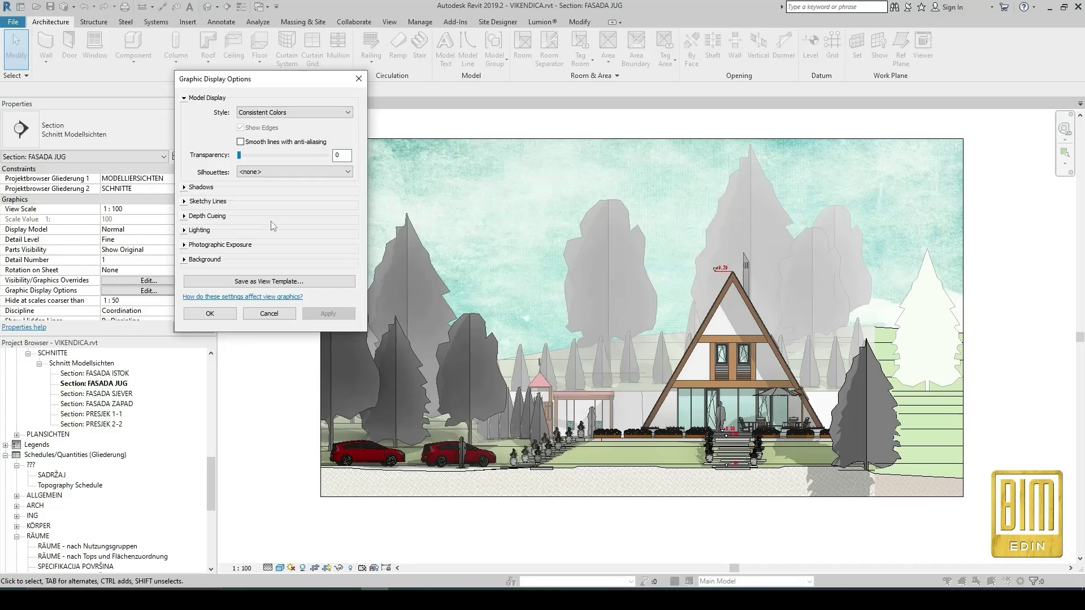
left_click(185, 259)
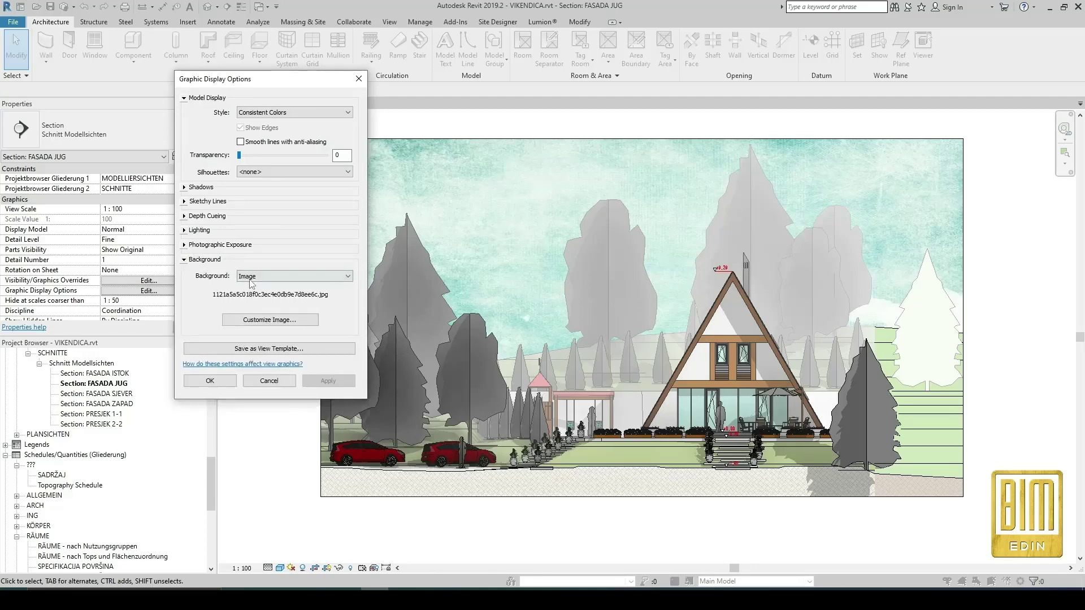
left_click(270, 320)
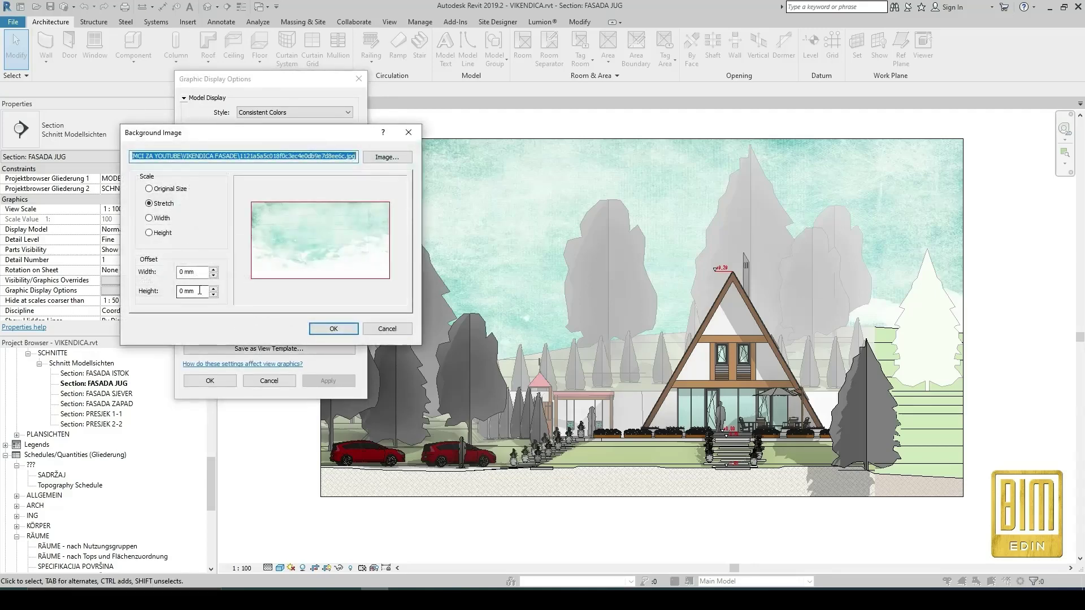
Step: Try background height offsets of 43 mm, then 63 mm, applying each
left_click_drag(186, 291, 176, 292)
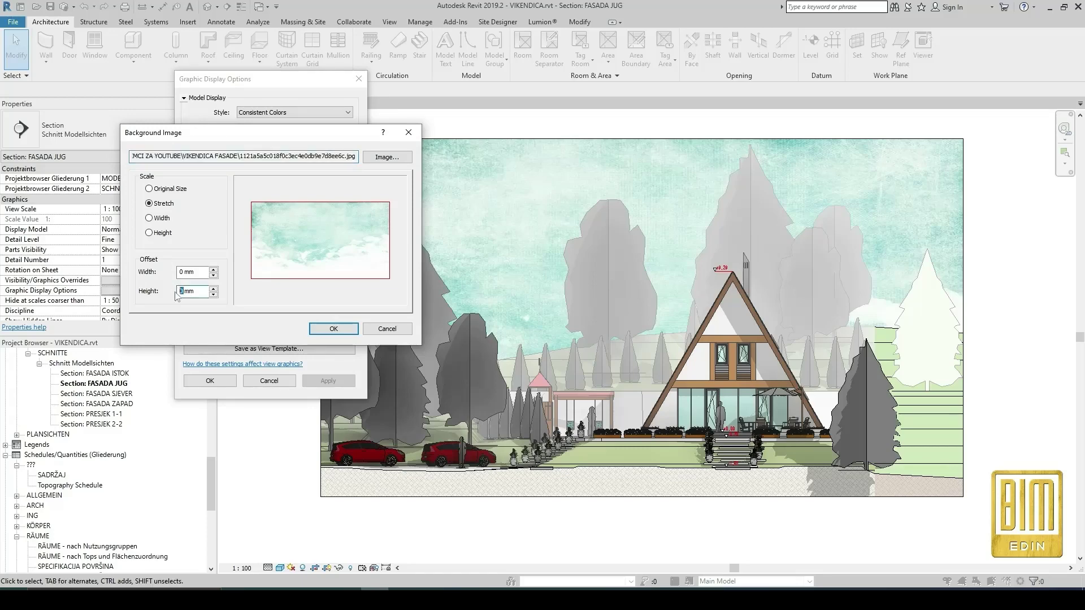
type("43")
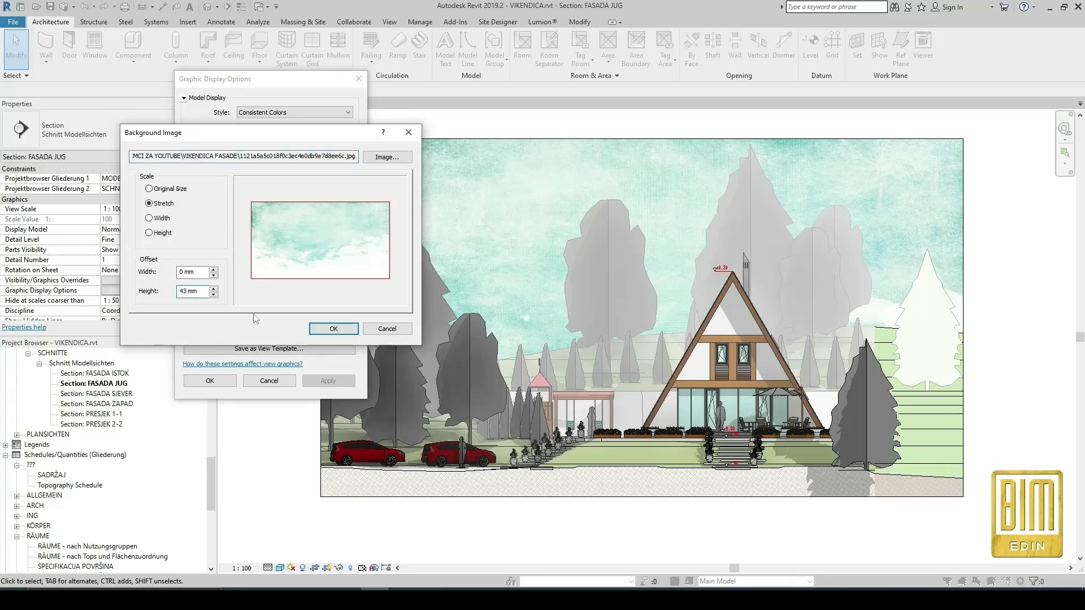
left_click(332, 329)
left_click(328, 382)
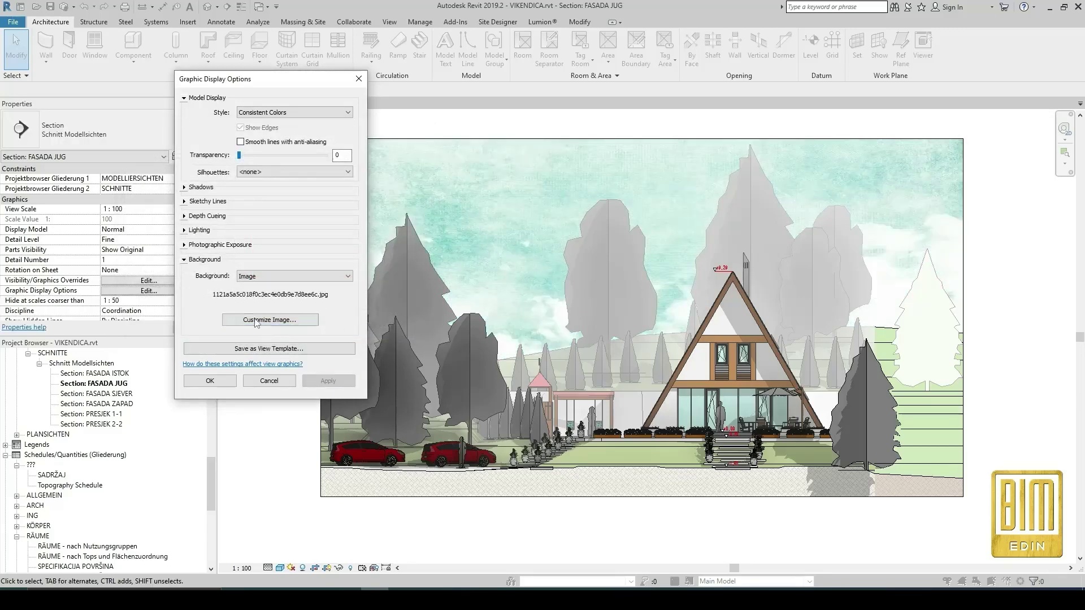
left_click(276, 320)
left_click(184, 291)
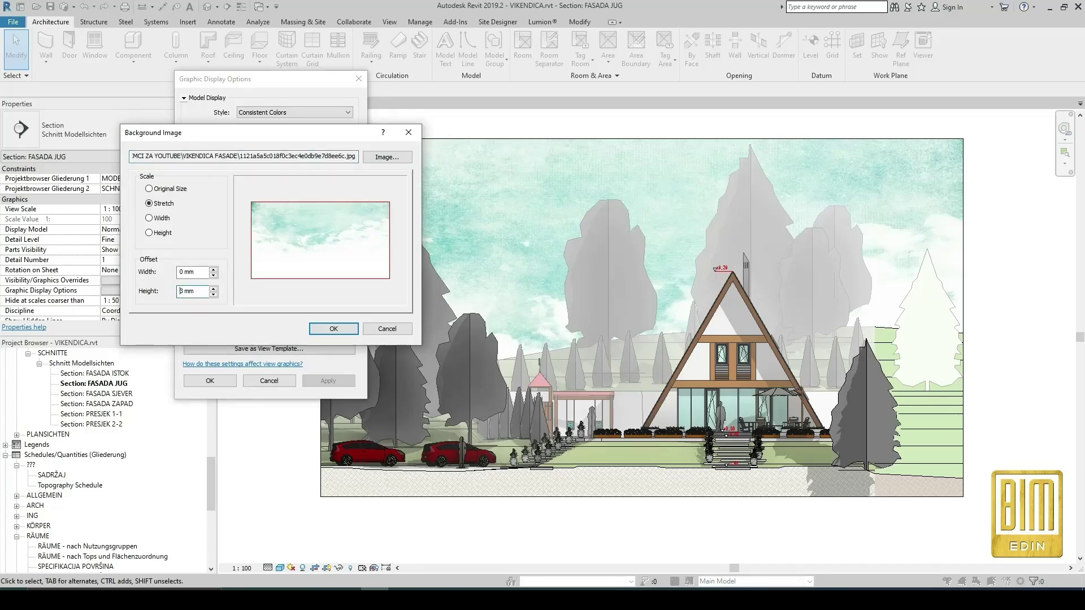
type("6")
left_click(342, 382)
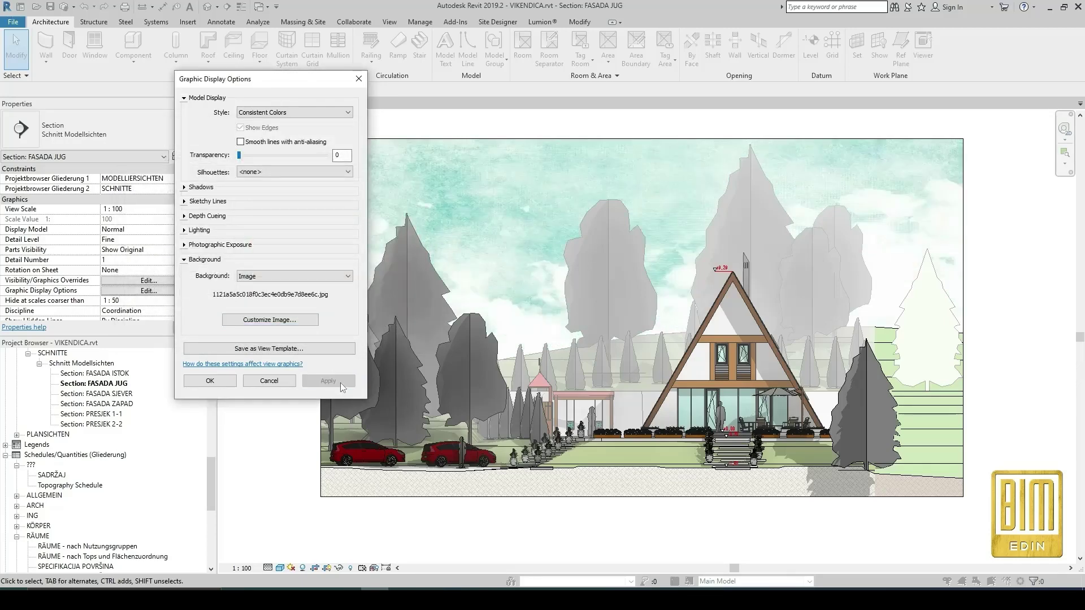
Step: Set the background image height offset to 68 mm and apply it
left_click(278, 321)
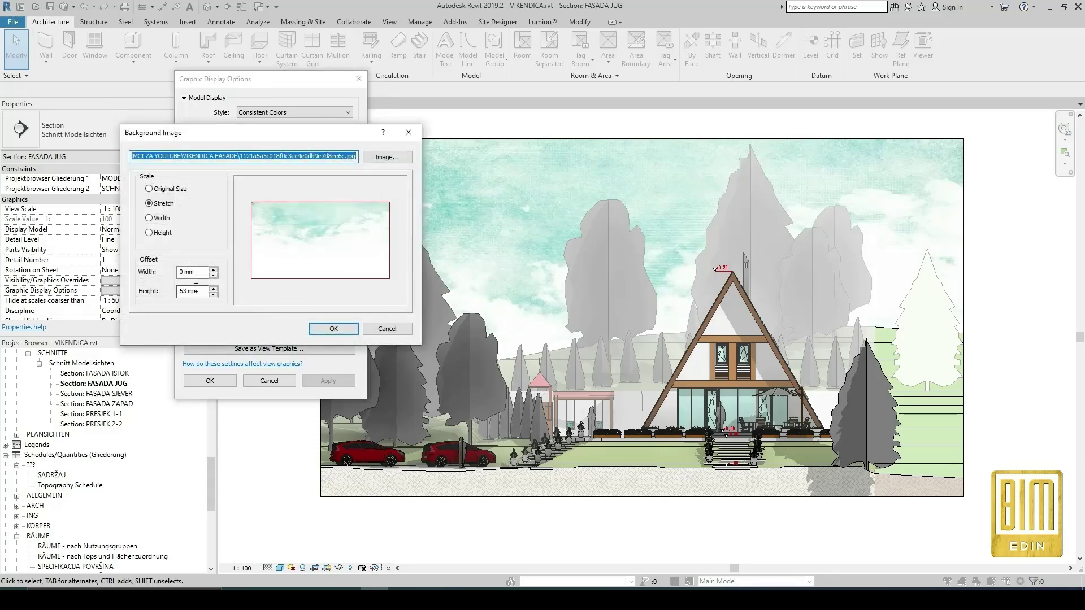
left_click(187, 291)
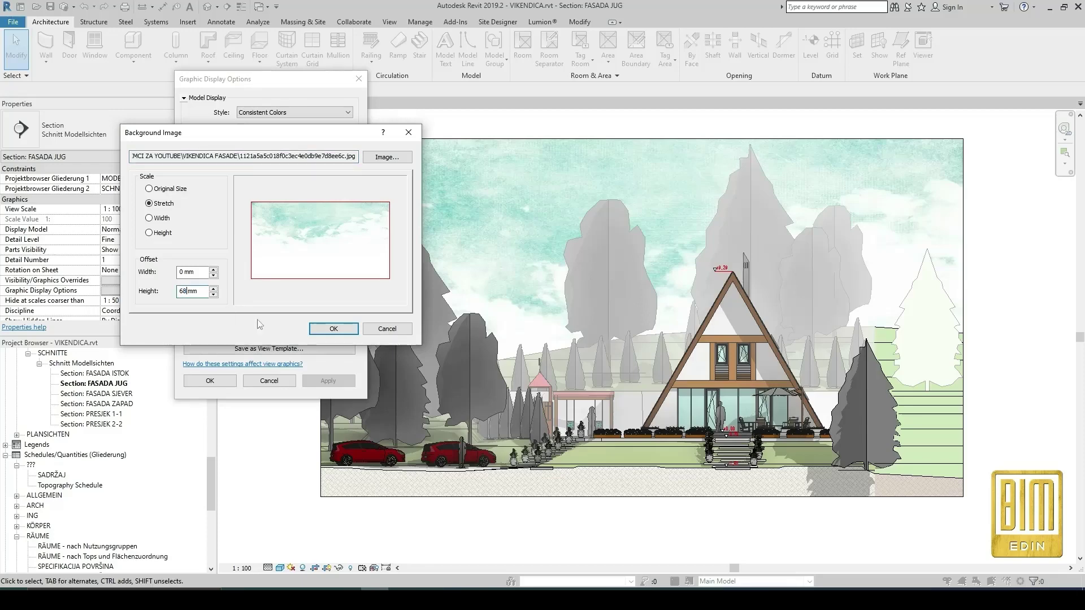
left_click(334, 329)
left_click(339, 382)
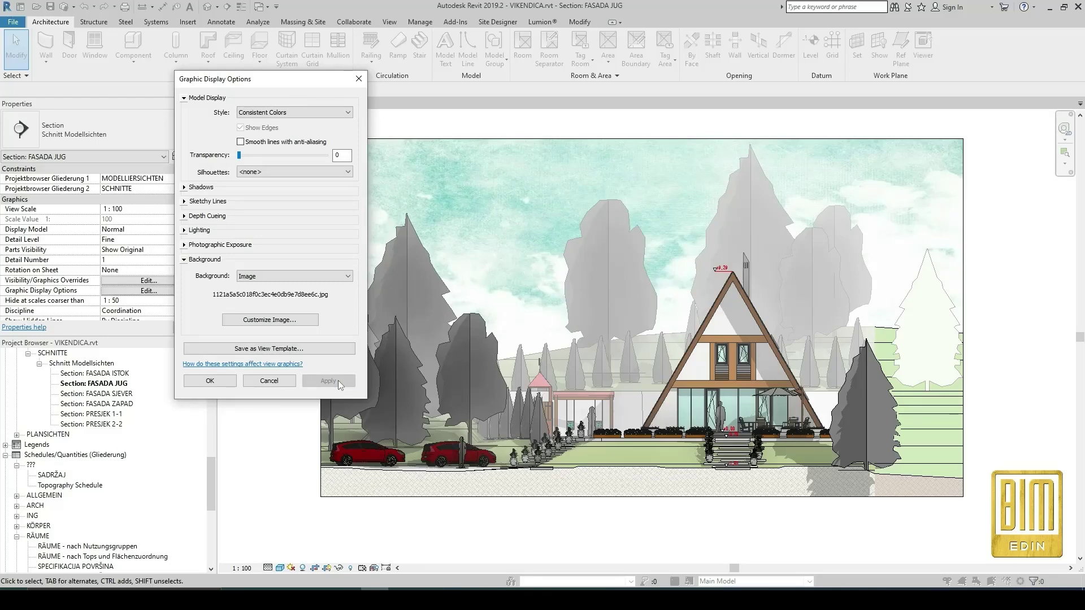
Step: Close Graphic Display Options and select the Rotesche deciduous tree in the section
left_click(217, 381)
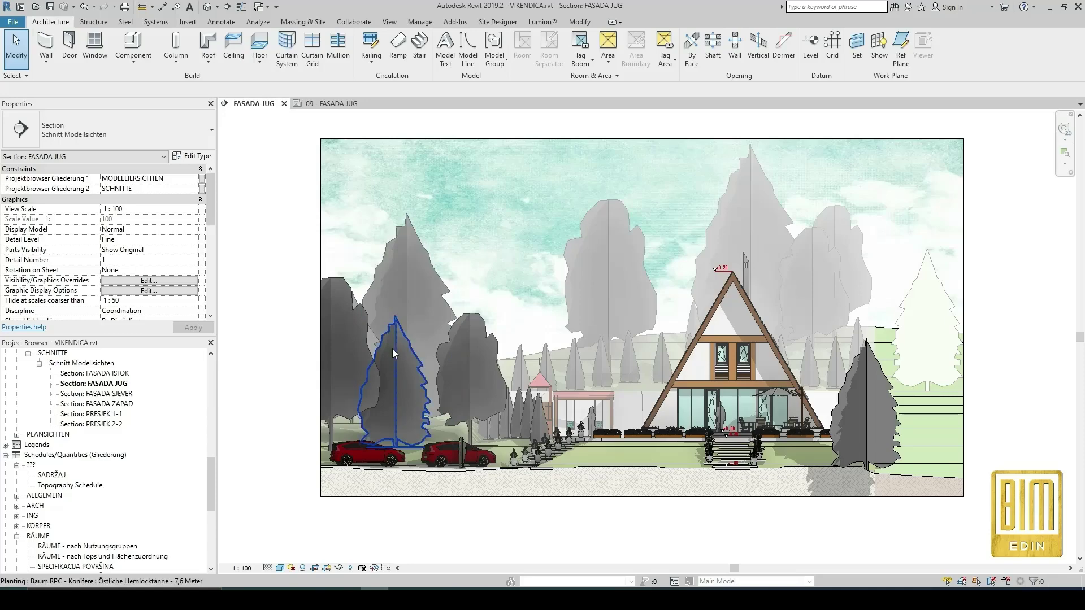
left_click(467, 342)
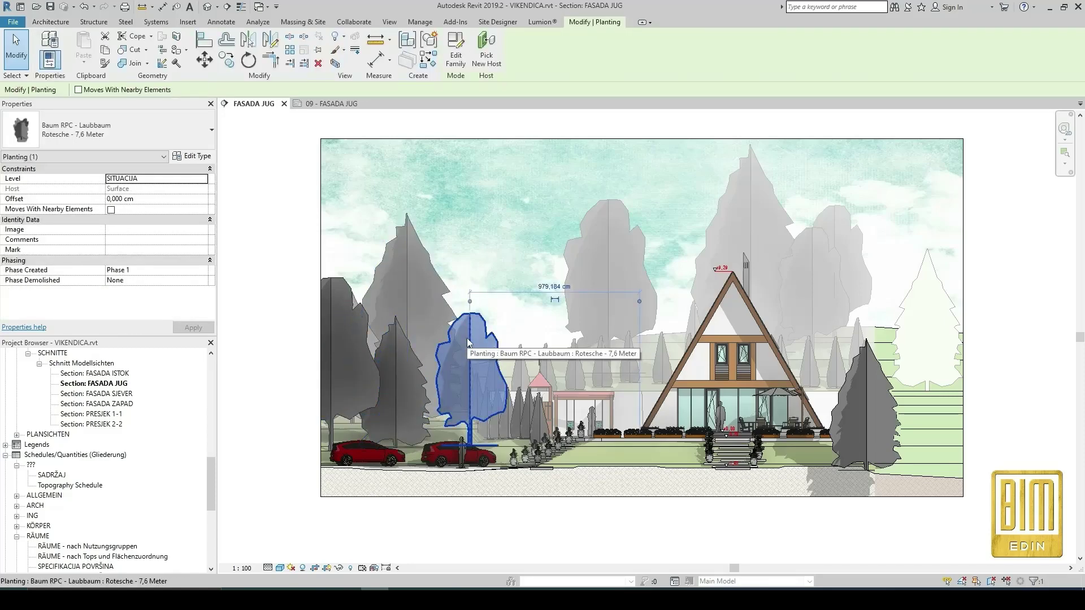
Step: Select the Östliche Hemlocktanne - 12Meter conifer and open its Type Properties
left_click(436, 271)
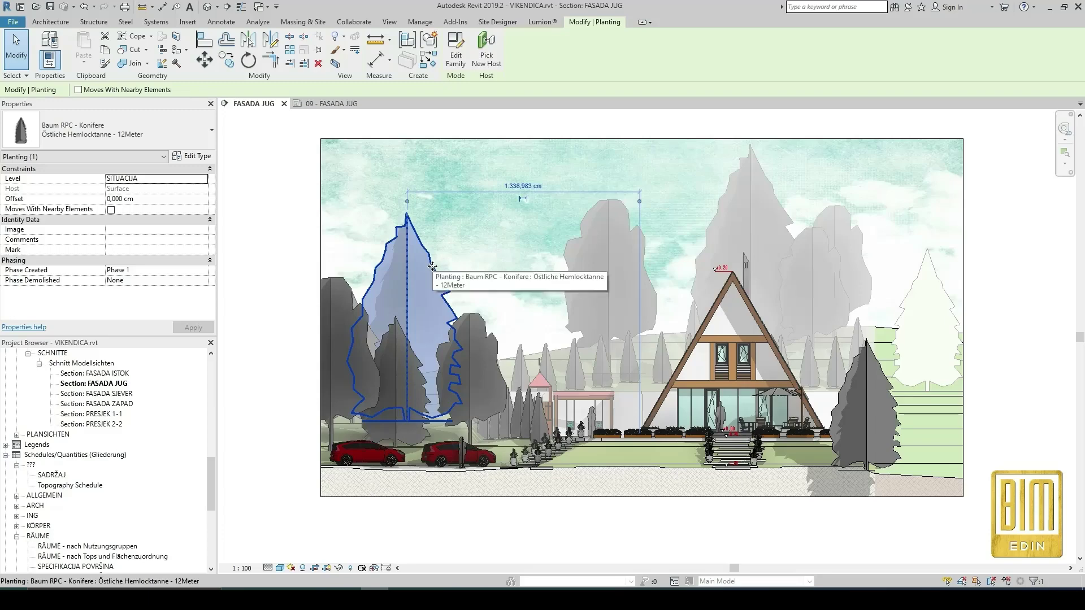
left_click(198, 158)
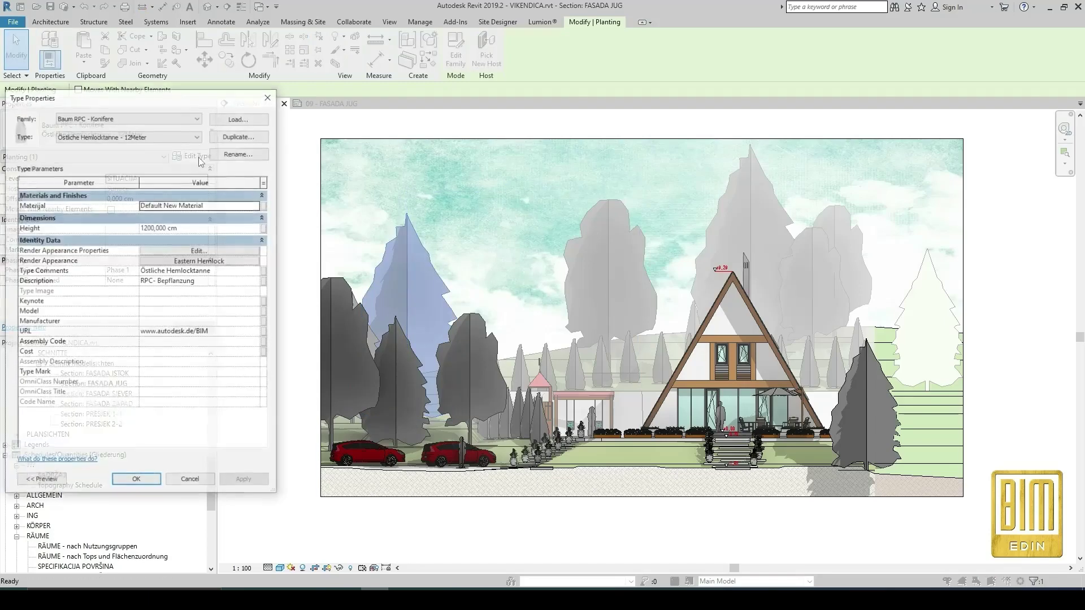
Step: From the tree type's Material field, create a new material and rename it MATERIJAL 1
left_click(258, 206)
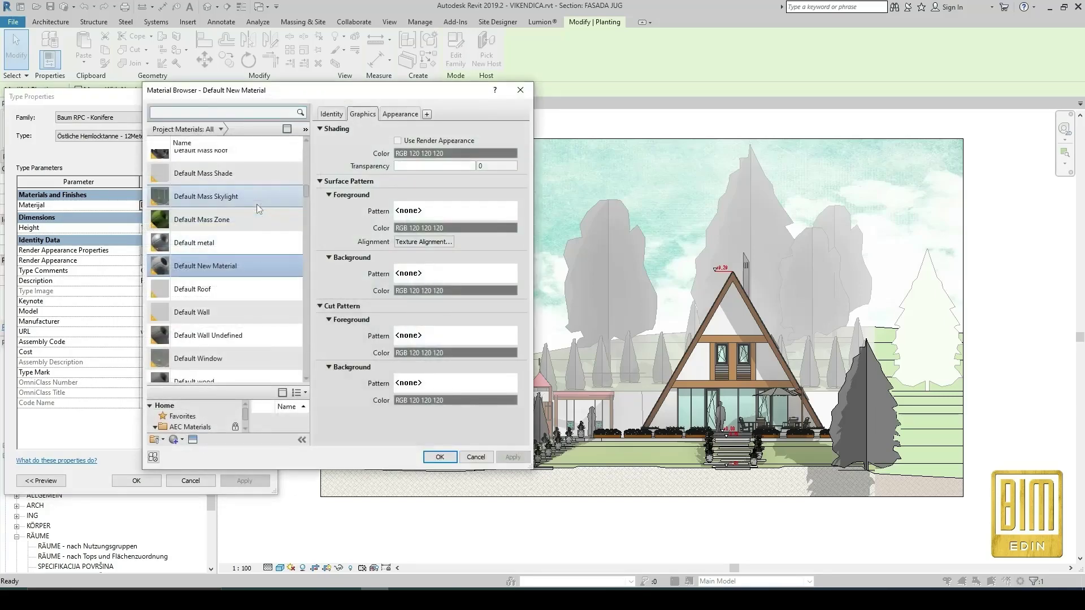
scroll(257, 212, "down", 1)
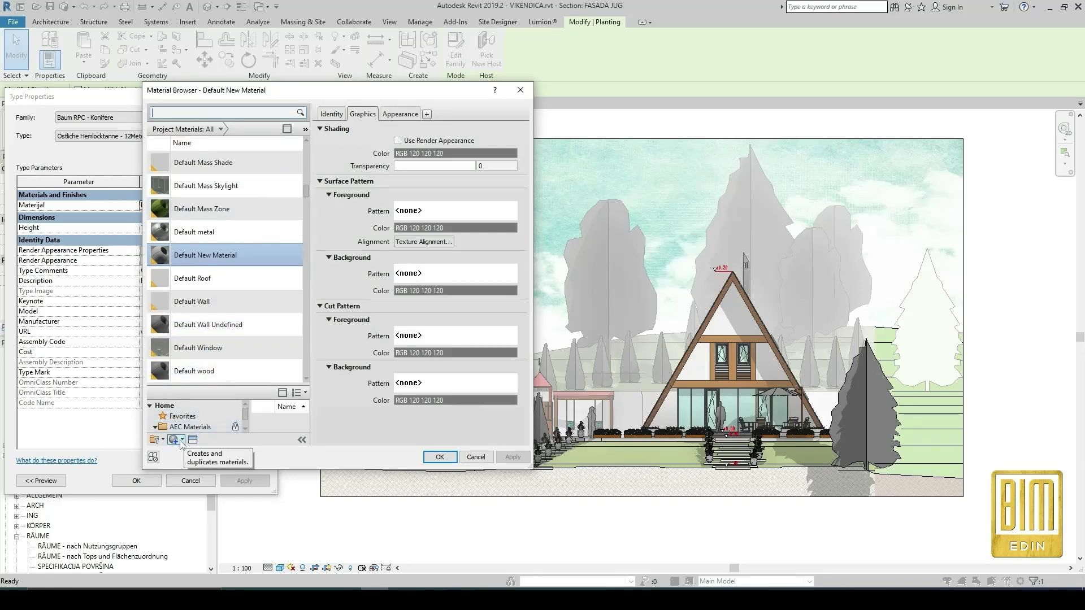
left_click(181, 441)
left_click(192, 450)
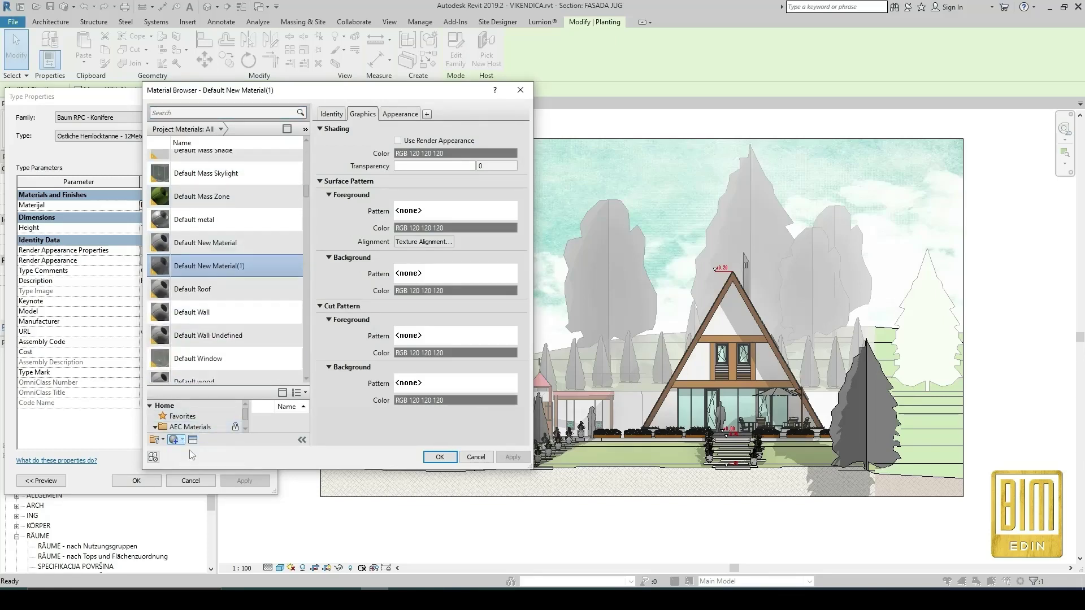
scroll(225, 309, "down", 1)
right_click(215, 257)
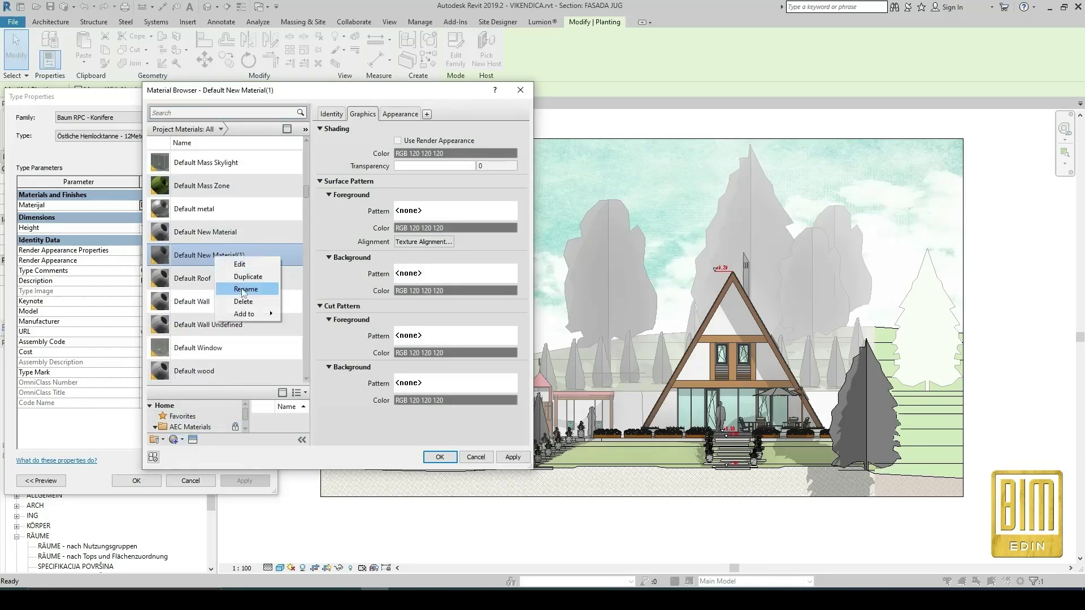
left_click(245, 289)
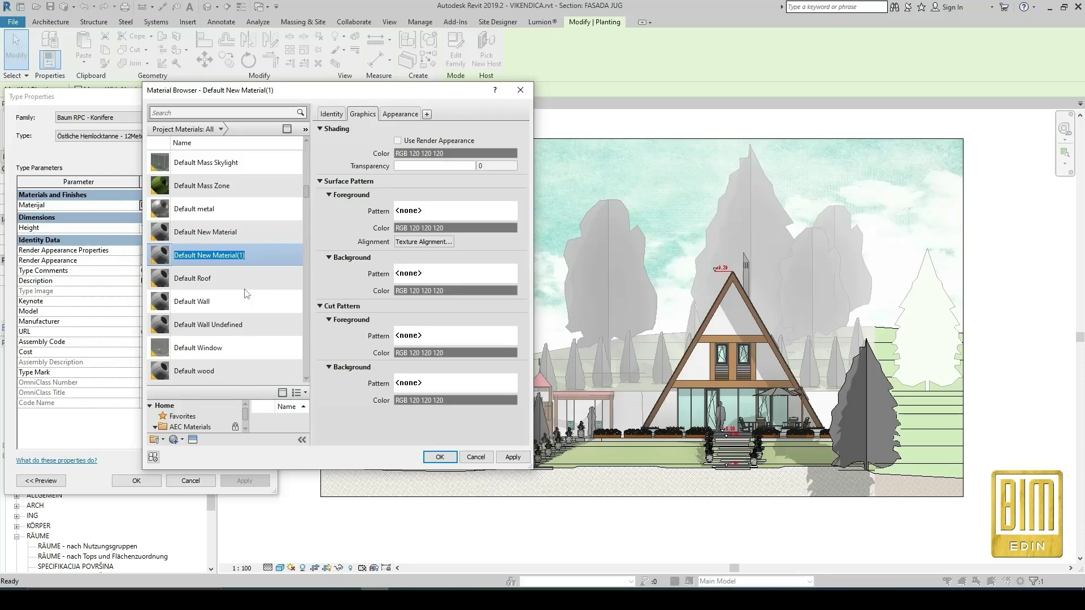
type("MA")
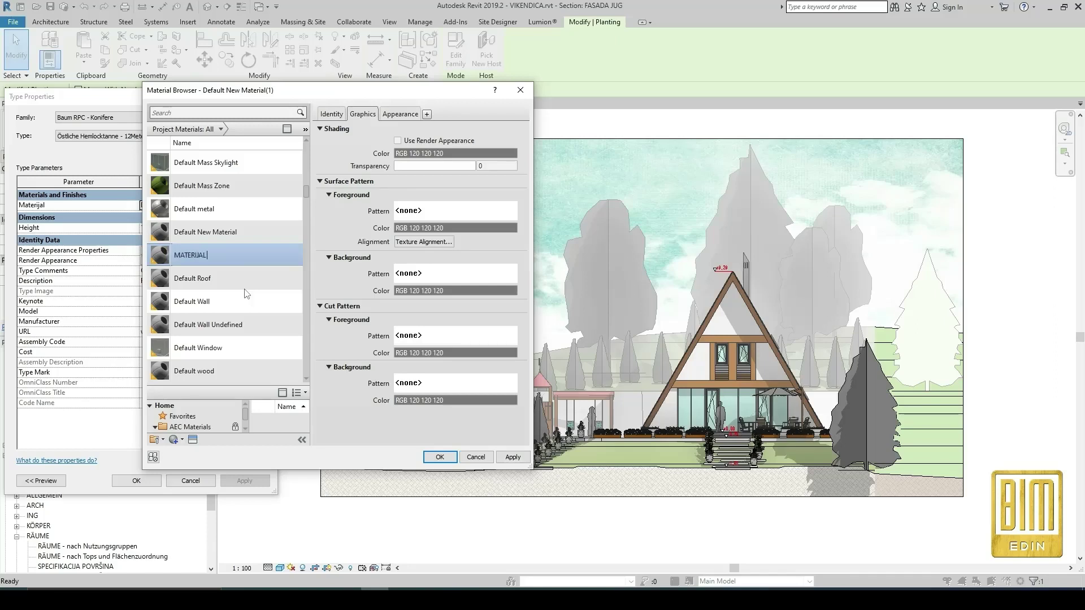
type("TERIJAL 1")
key("Return")
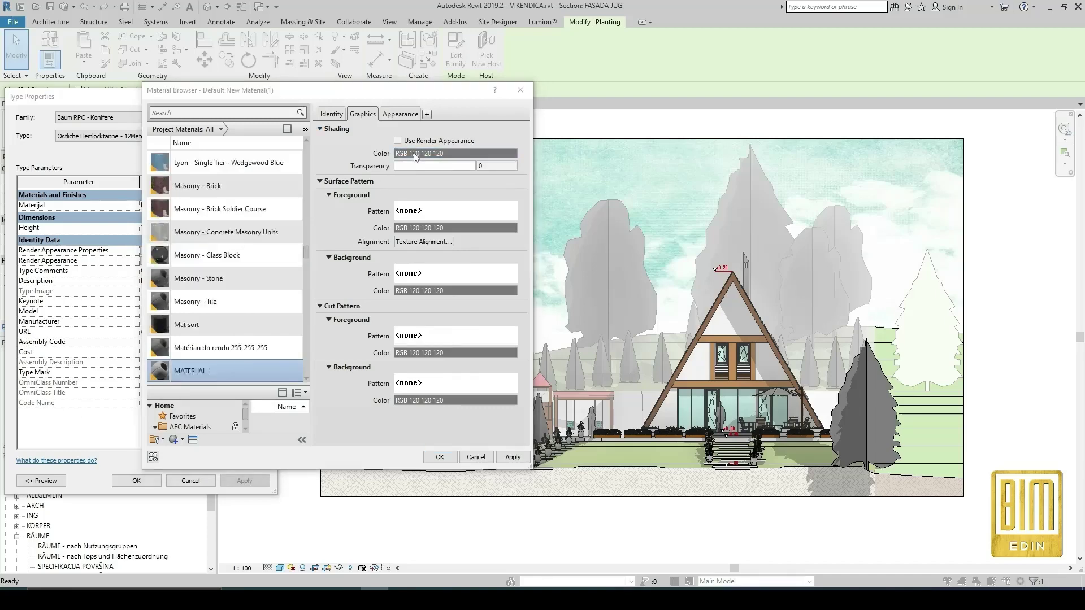
Step: Set MATERIJAL 1's shading colour to RGB 0 128 64 and assign it to the conifer type
left_click(416, 153)
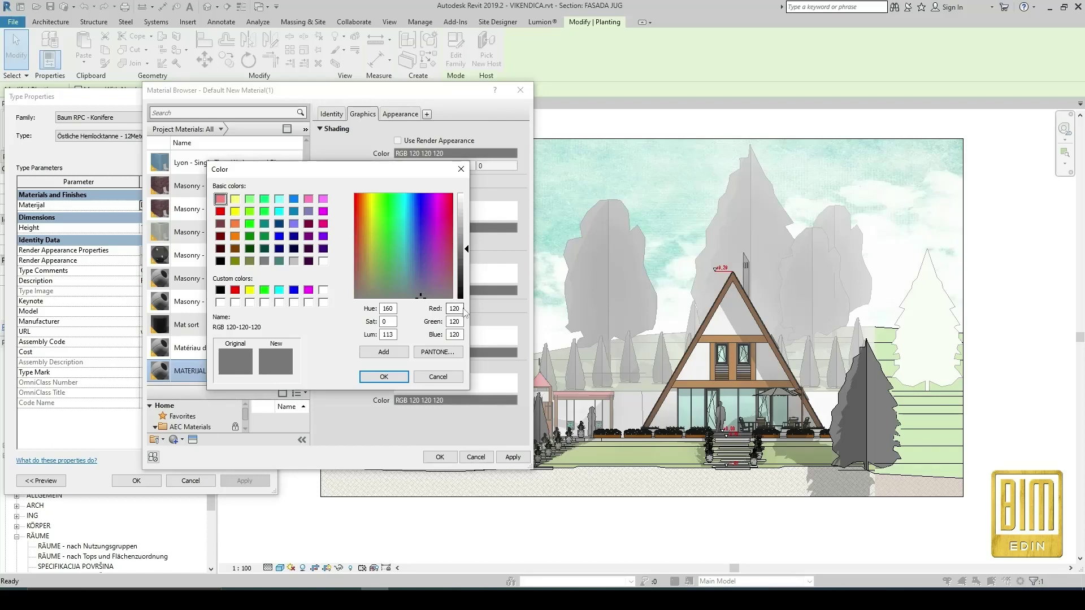
left_click_drag(463, 308, 447, 308)
left_click(403, 195)
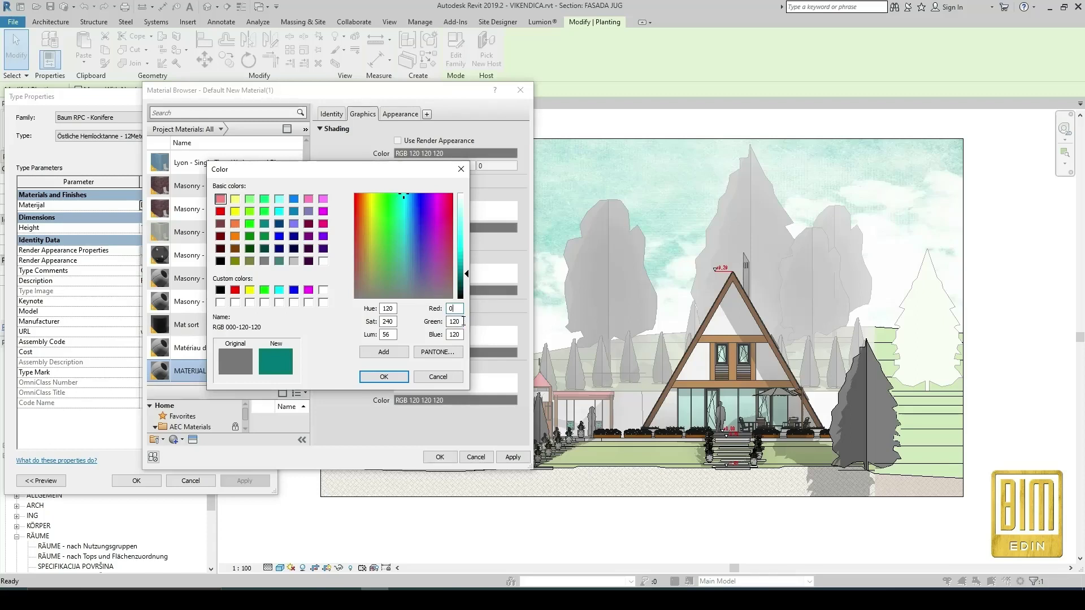
left_click_drag(461, 321, 451, 321)
type("128")
left_click_drag(463, 335, 441, 337)
type("64")
left_click(390, 379)
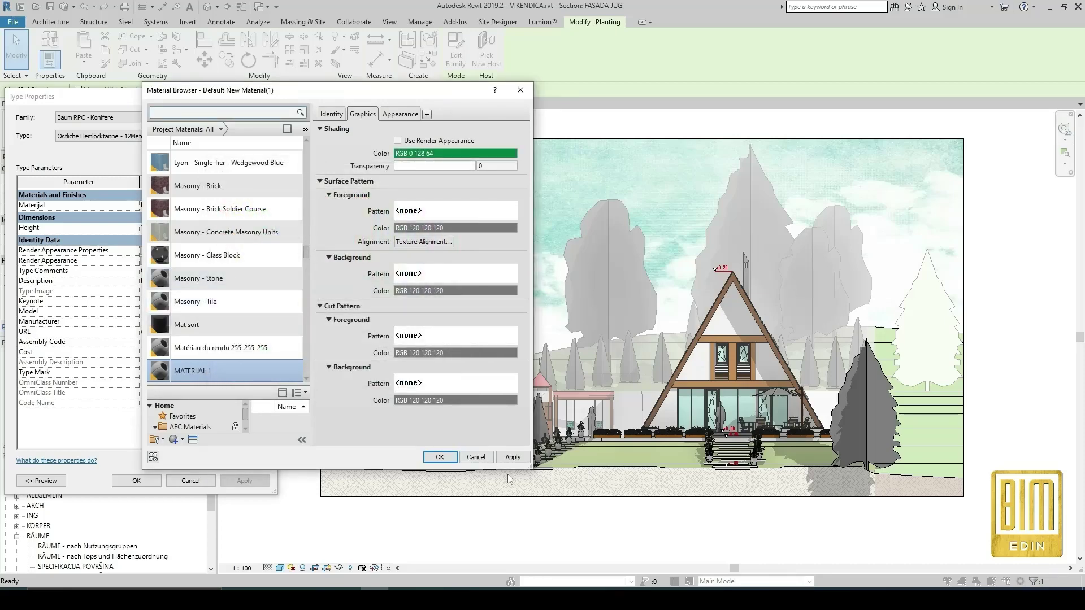
left_click(513, 457)
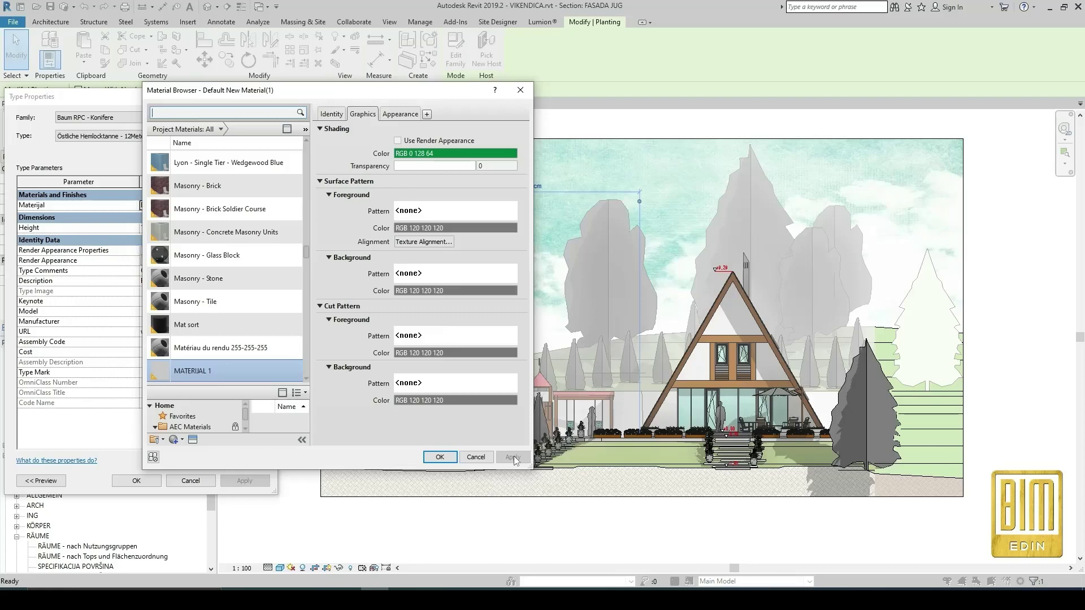
left_click(440, 456)
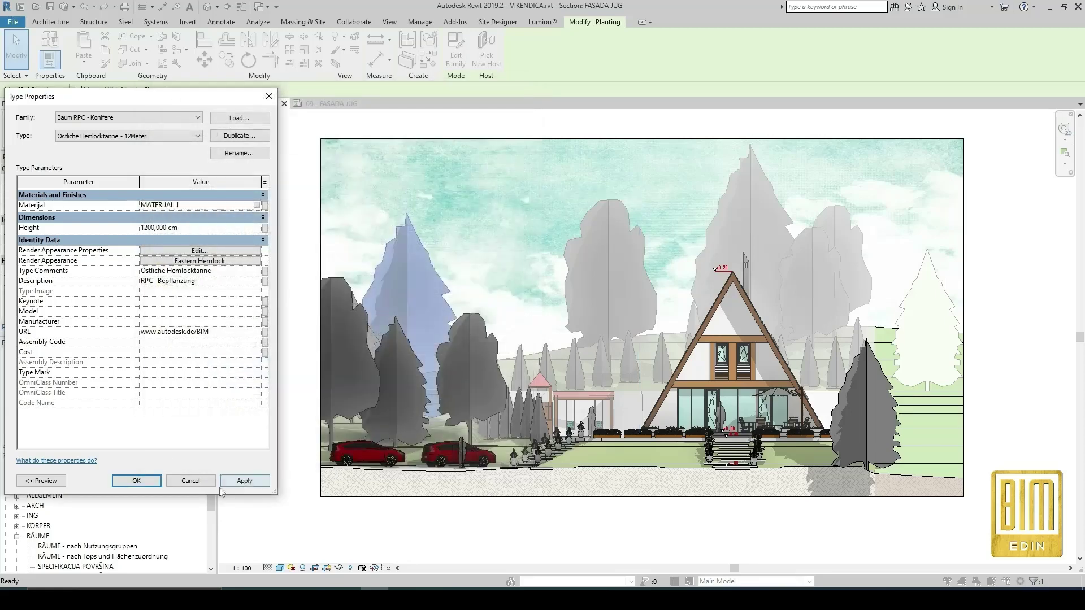
Step: Apply the material to the hemlock type, close Type Properties, and deselect to see the green trees
left_click(246, 483)
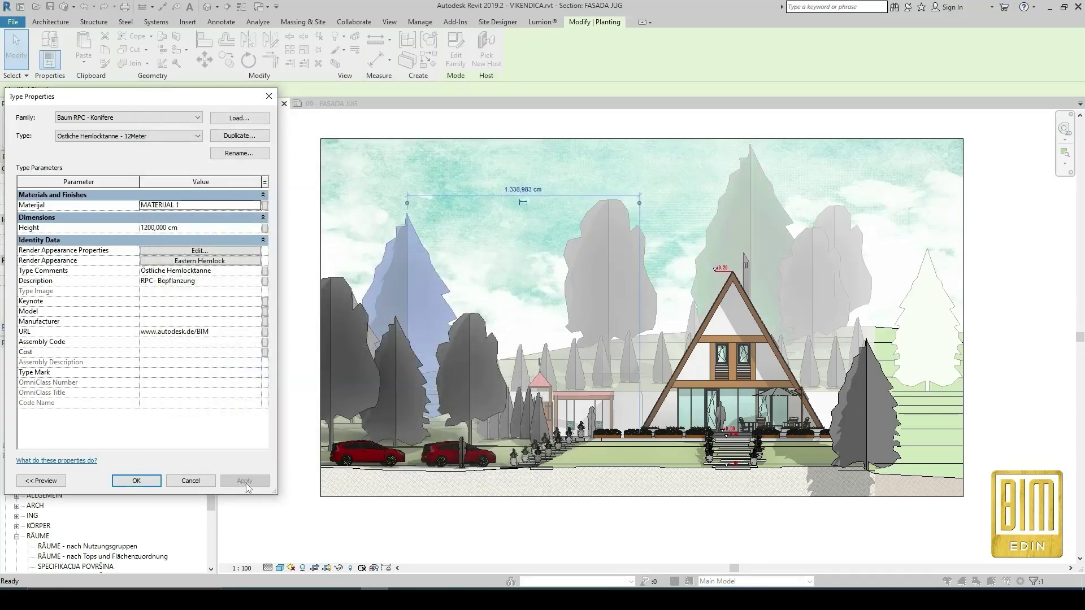
left_click(138, 481)
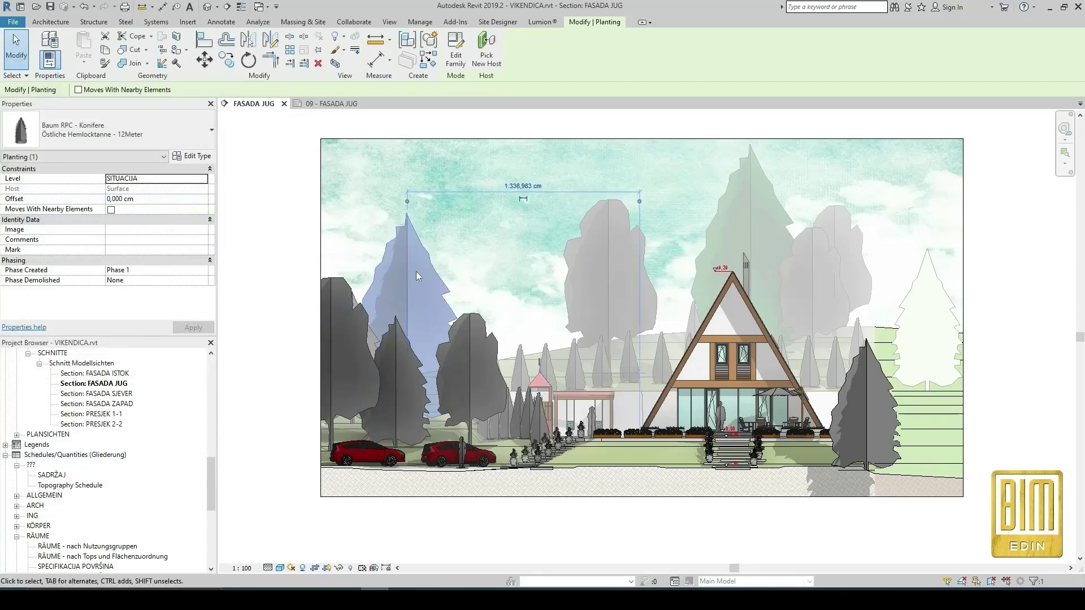
left_click(304, 255)
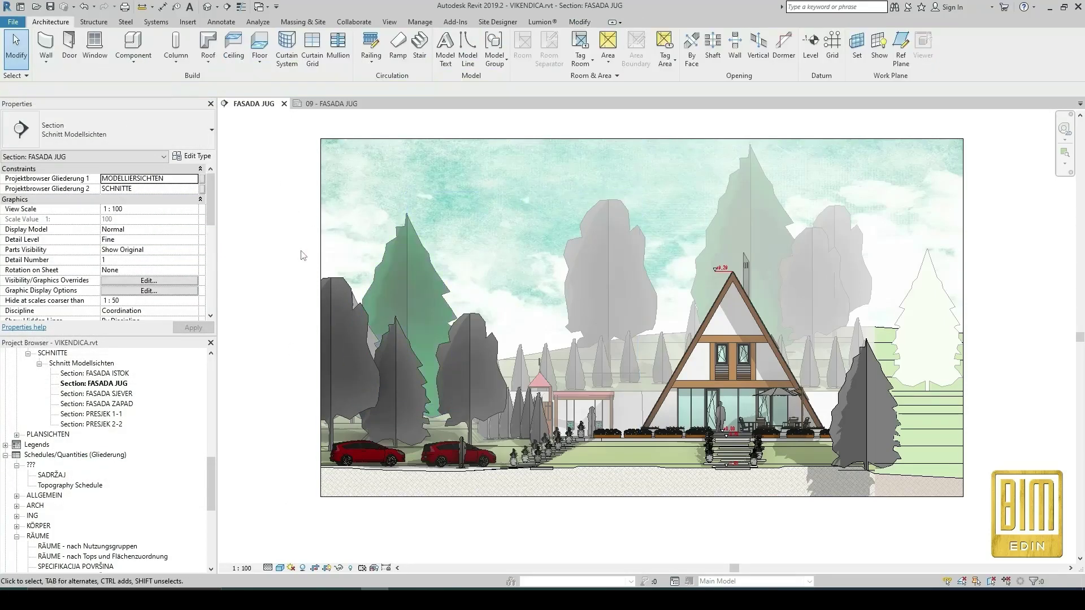
Step: Create a new material for the Rotesche - 10 Meter tree type and name it 00 MATERIJAL 2
left_click(609, 258)
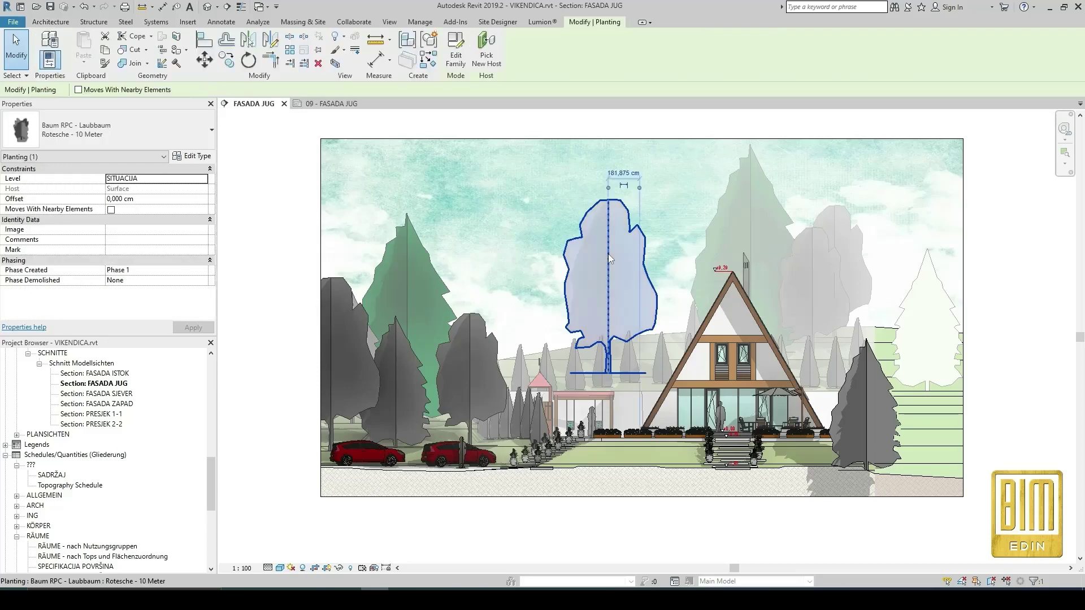
left_click(192, 156)
left_click(249, 205)
left_click(257, 204)
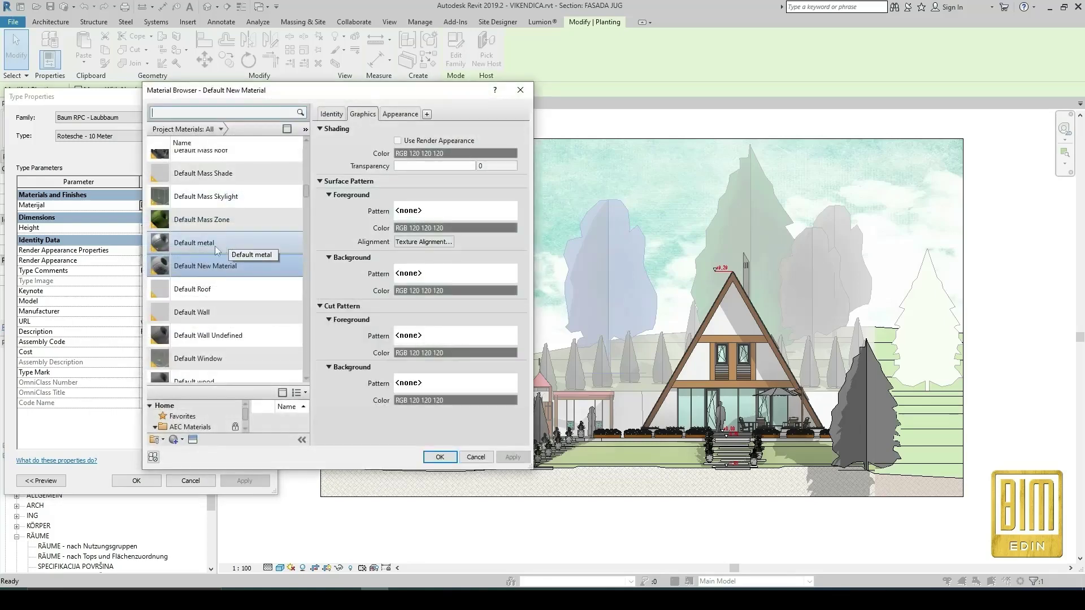
left_click(181, 439)
left_click(199, 450)
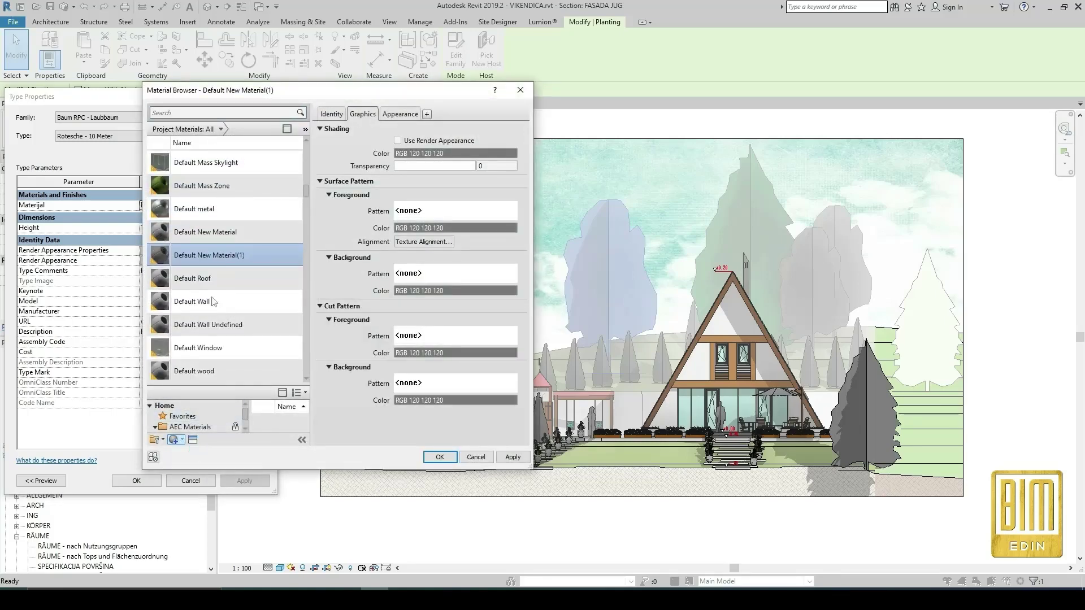
right_click(216, 255)
left_click(254, 289)
type("00")
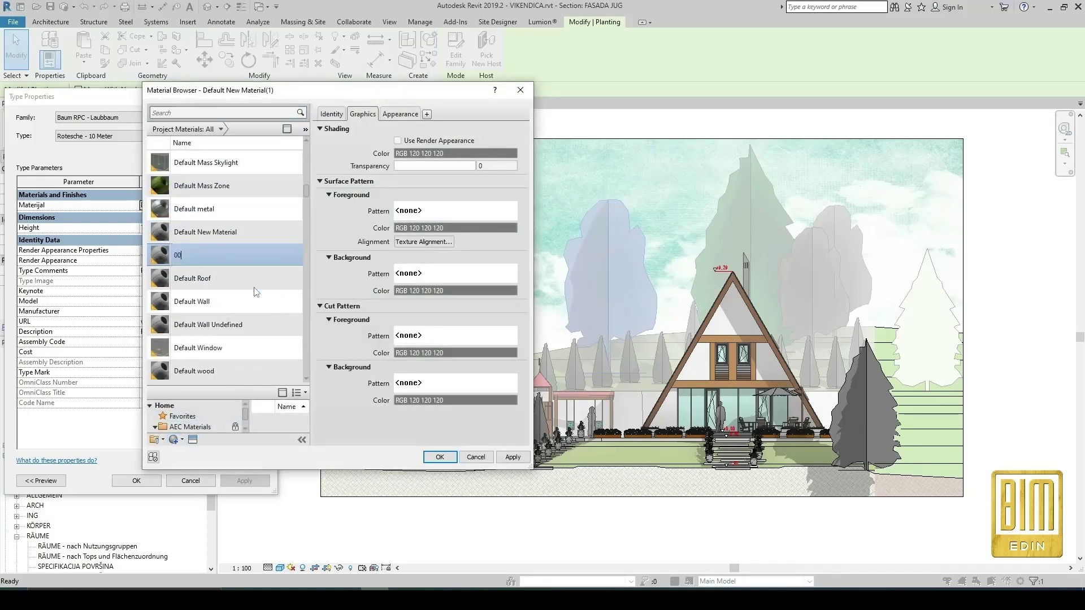
type(" MATERIJAL 2")
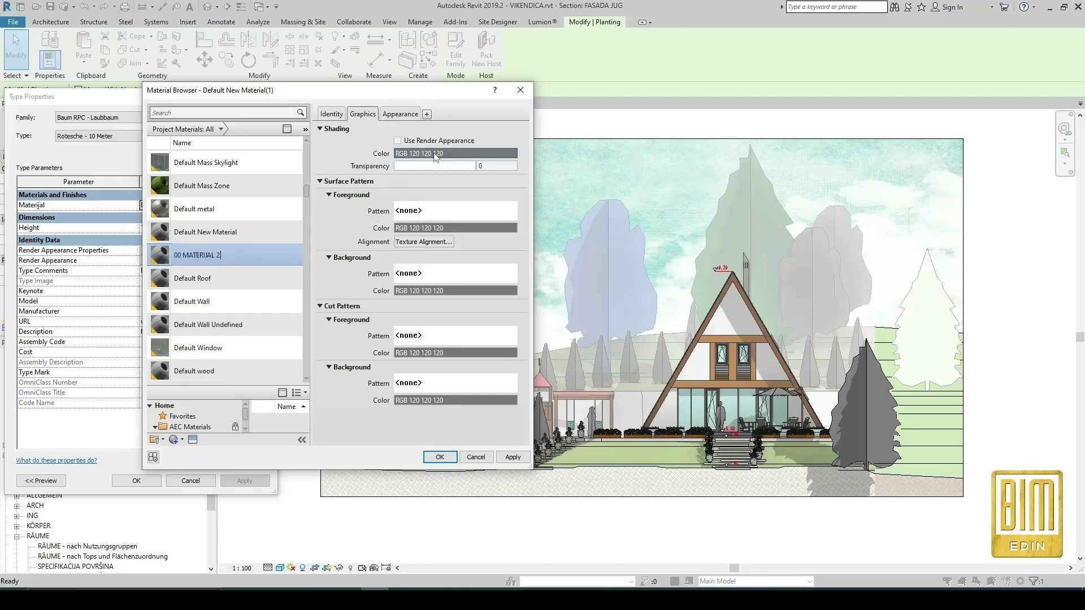
Step: Shade 00 MATERIJAL 2 tan at RGB 240-190-123 and keep it as the tree material
left_click(455, 153)
double_click(446, 309)
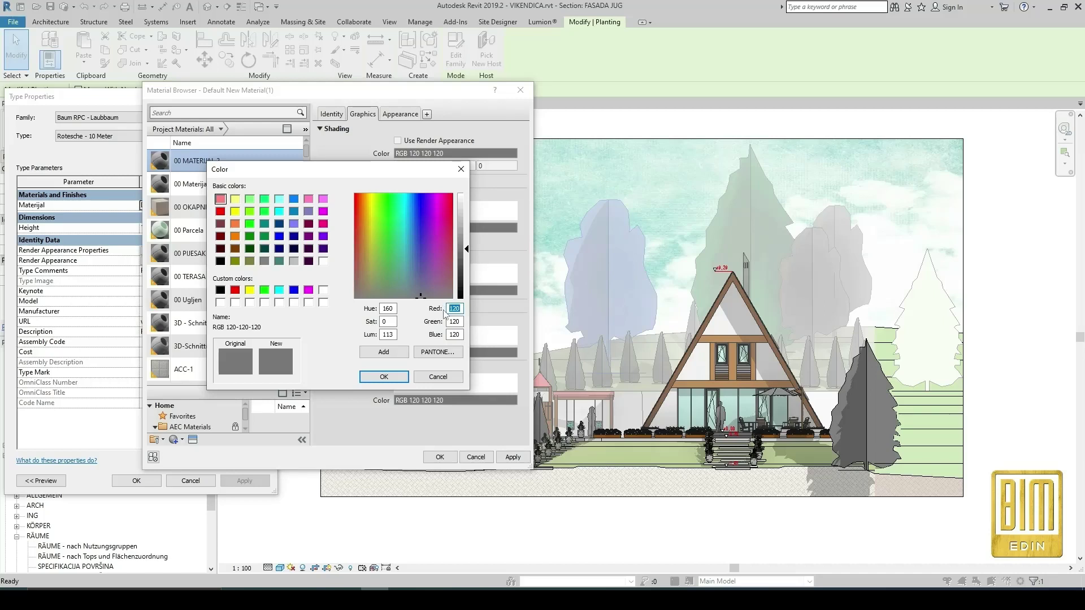
type("240")
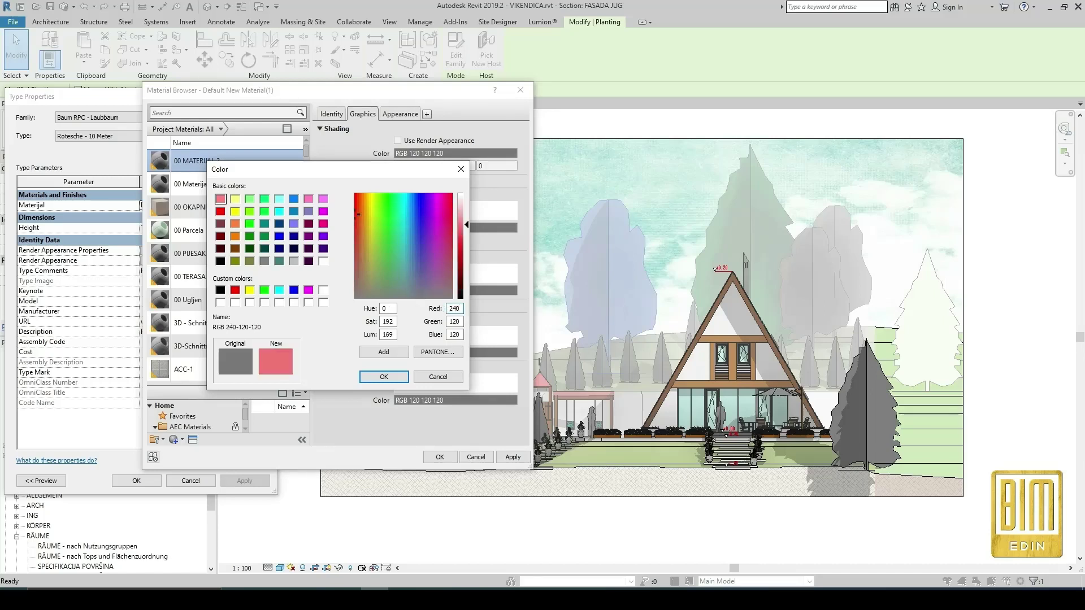
key("Tab")
type("1")
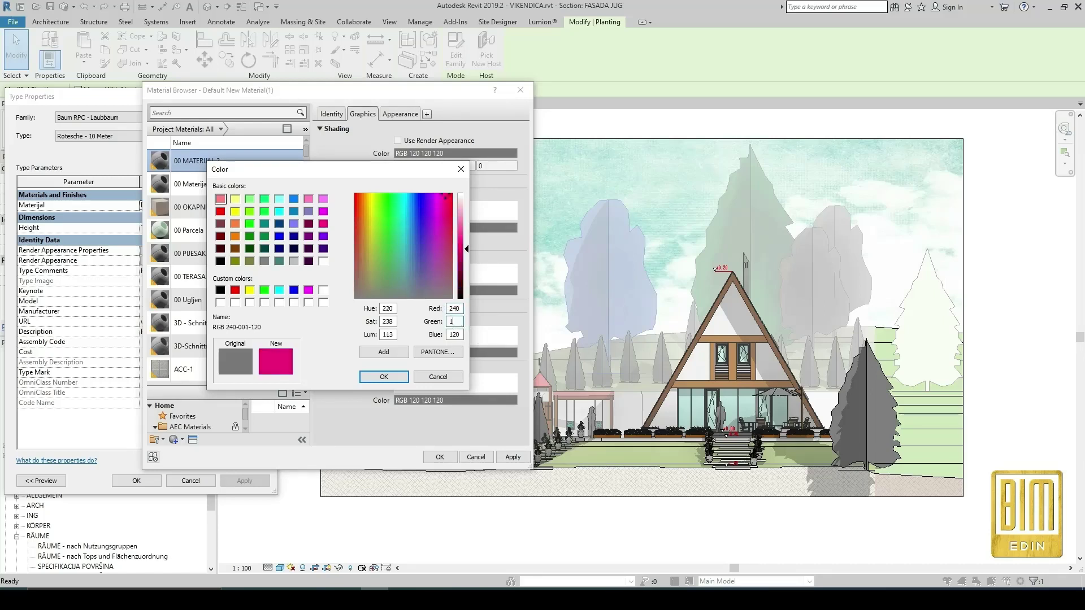
type("90")
key("Tab")
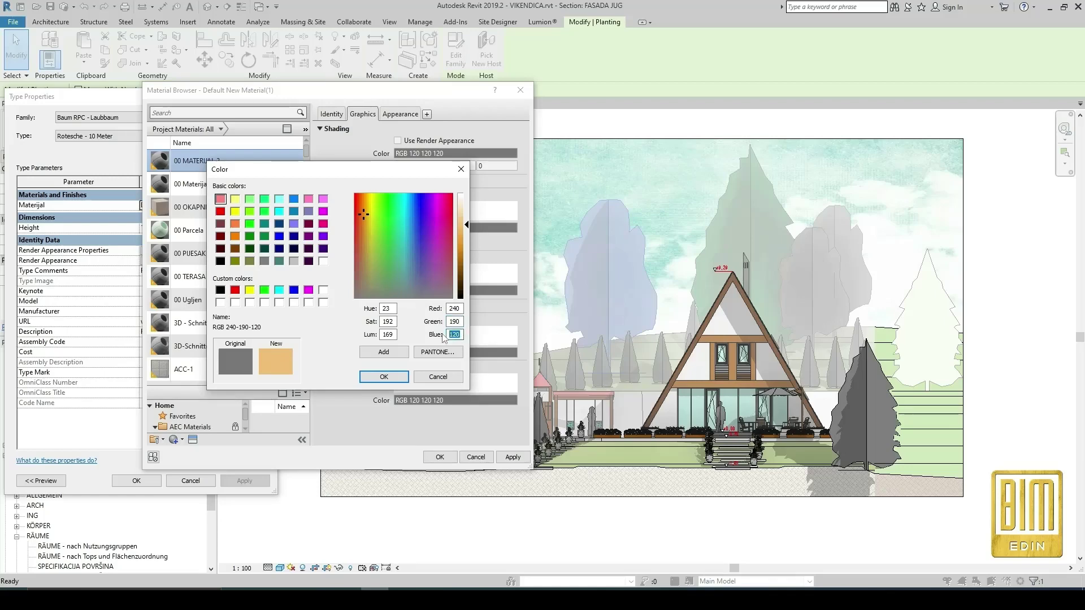
type("123")
left_click(383, 377)
left_click(446, 457)
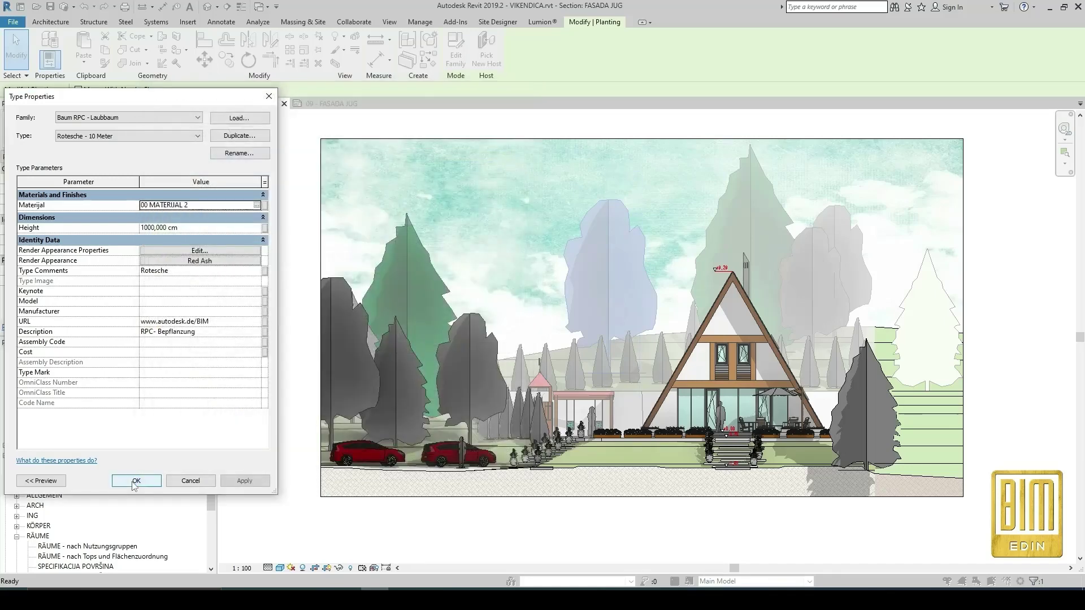
Step: Apply the tan material to the 10-metre red ash trees and compare with the 09 - FASADA JUG sheet
left_click(136, 481)
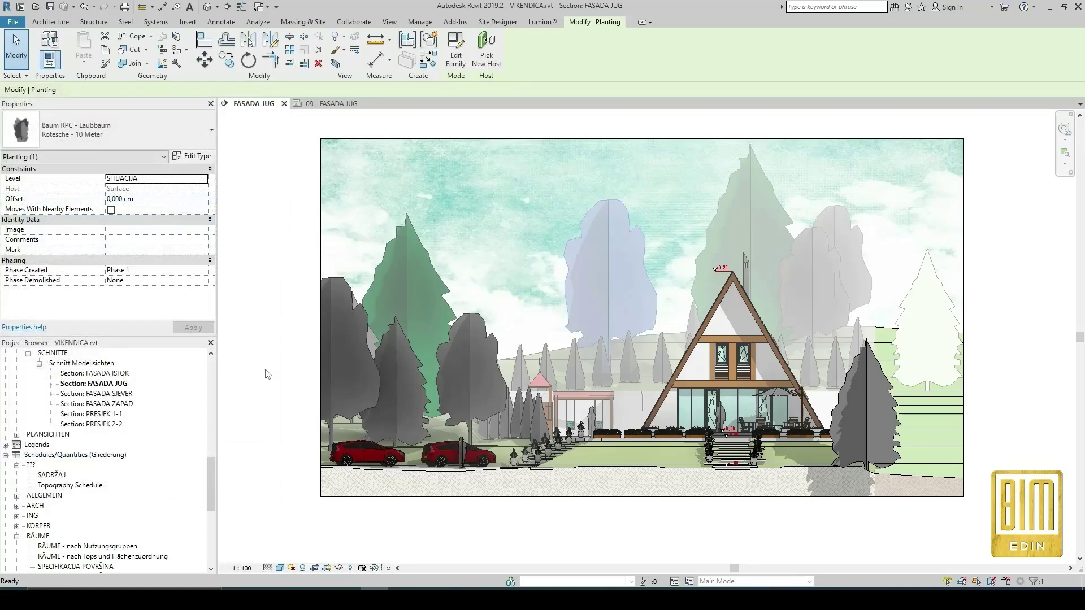
left_click(288, 254)
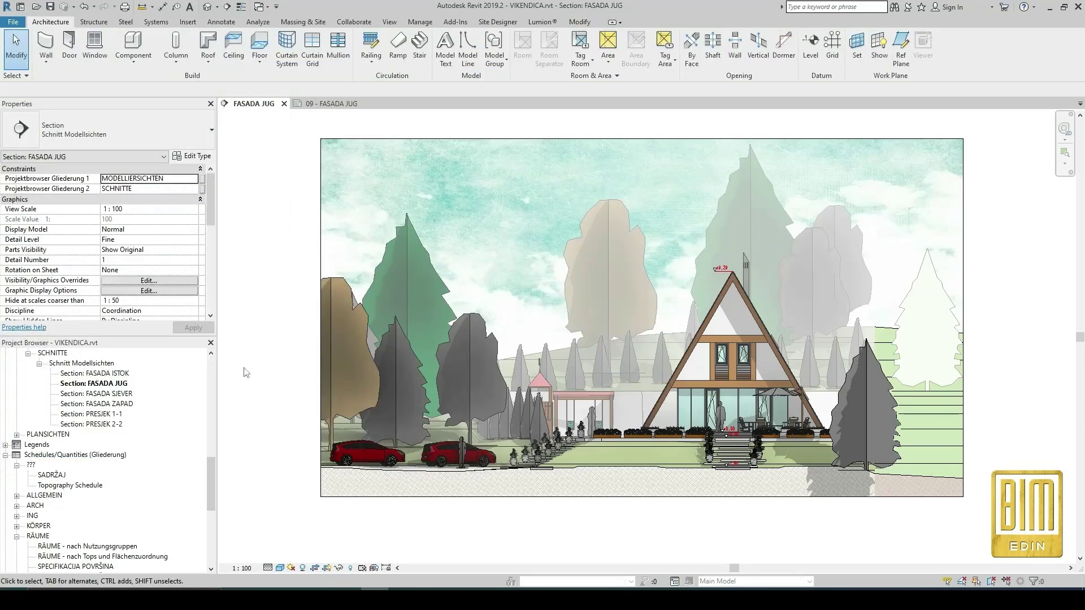
left_click(316, 104)
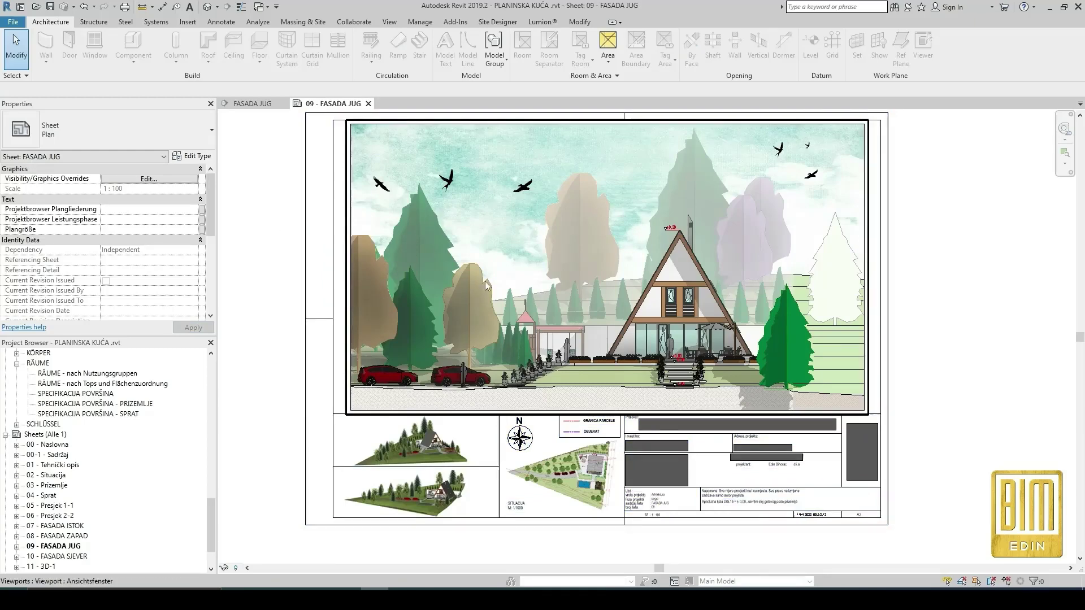
left_click(252, 104)
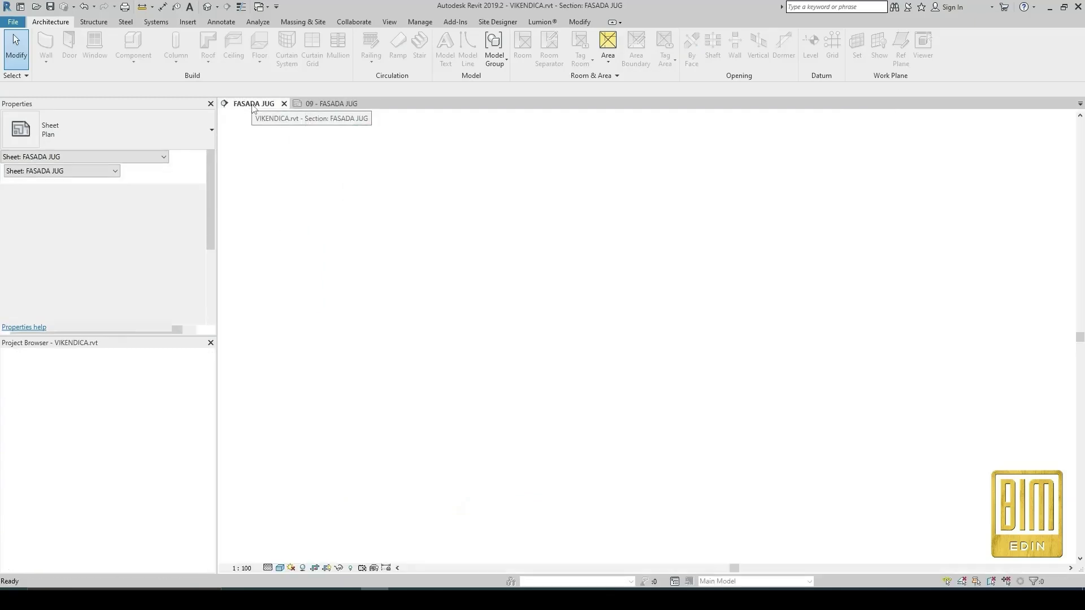
Step: Create a new material for the Rotesche - 7,6 Meter tree type and name it 00 MATERIJAL 3
left_click(468, 363)
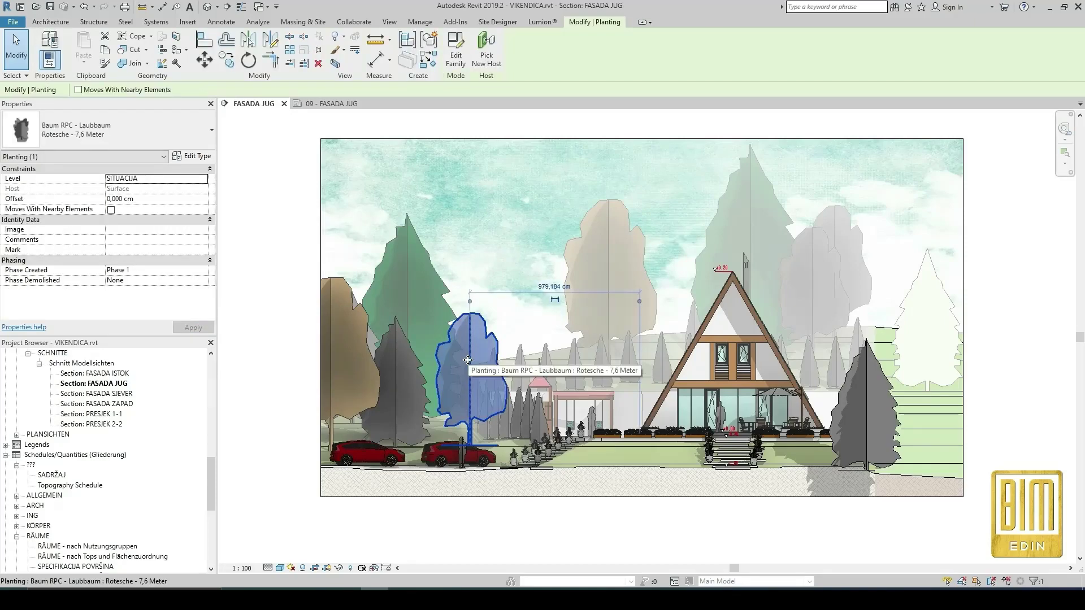
left_click(193, 157)
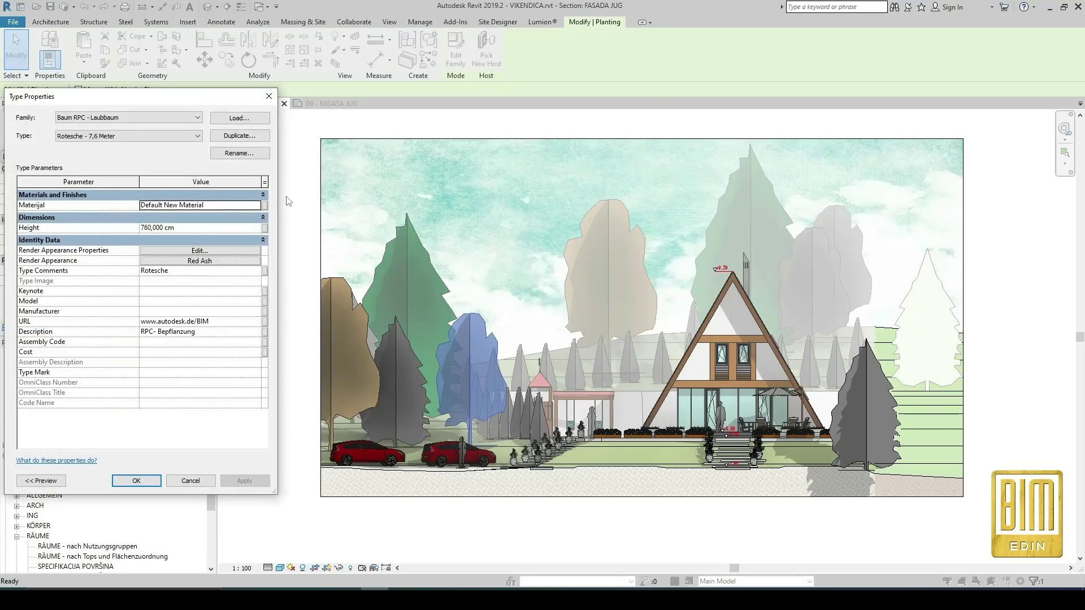
left_click(258, 205)
left_click(175, 439)
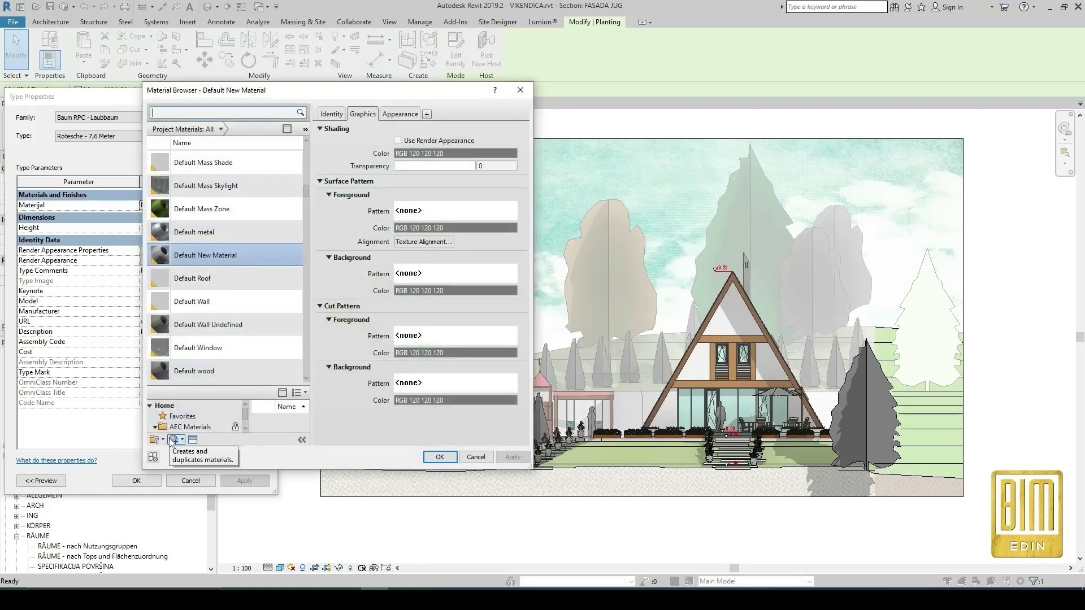
left_click(186, 451)
right_click(213, 267)
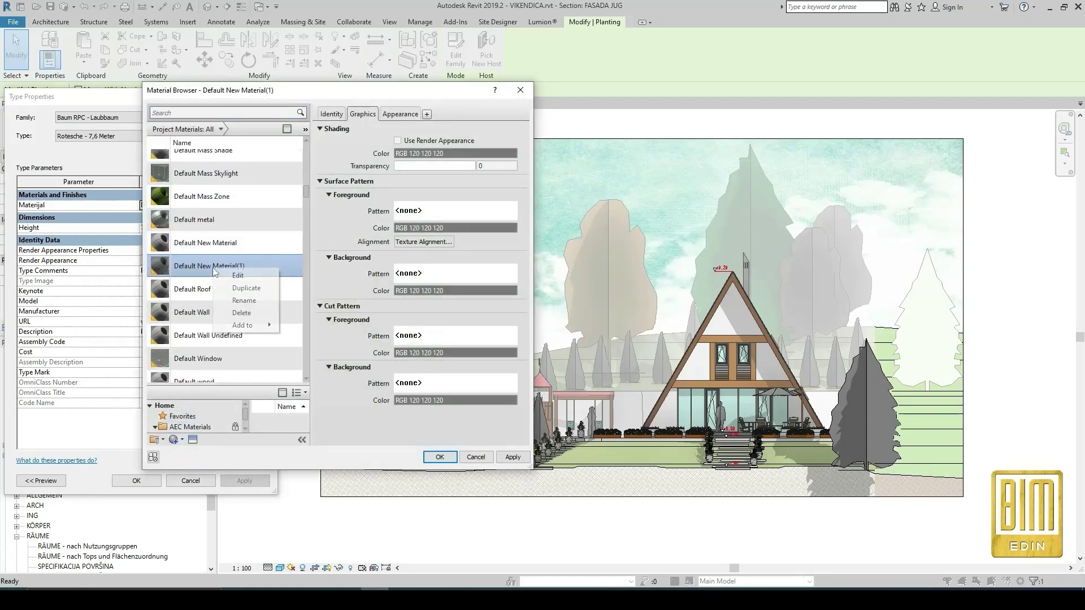
left_click(249, 300)
type("00 MATERIJA")
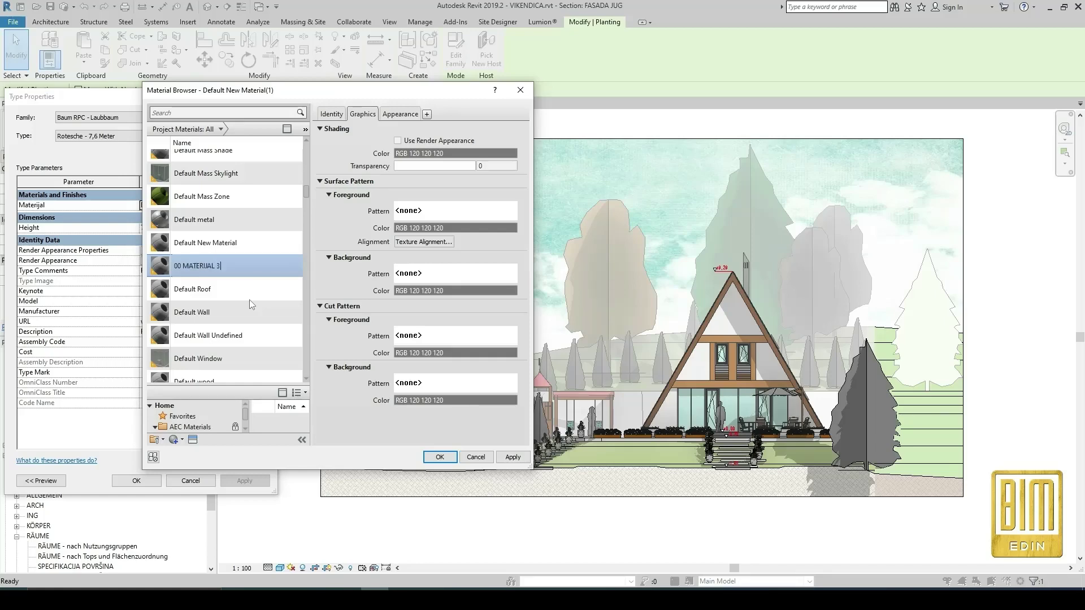
type("L 3")
Step: Set the shading colour of 00 MATERIJAL 3 to pale yellow RGB 251-227-155
left_click(428, 153)
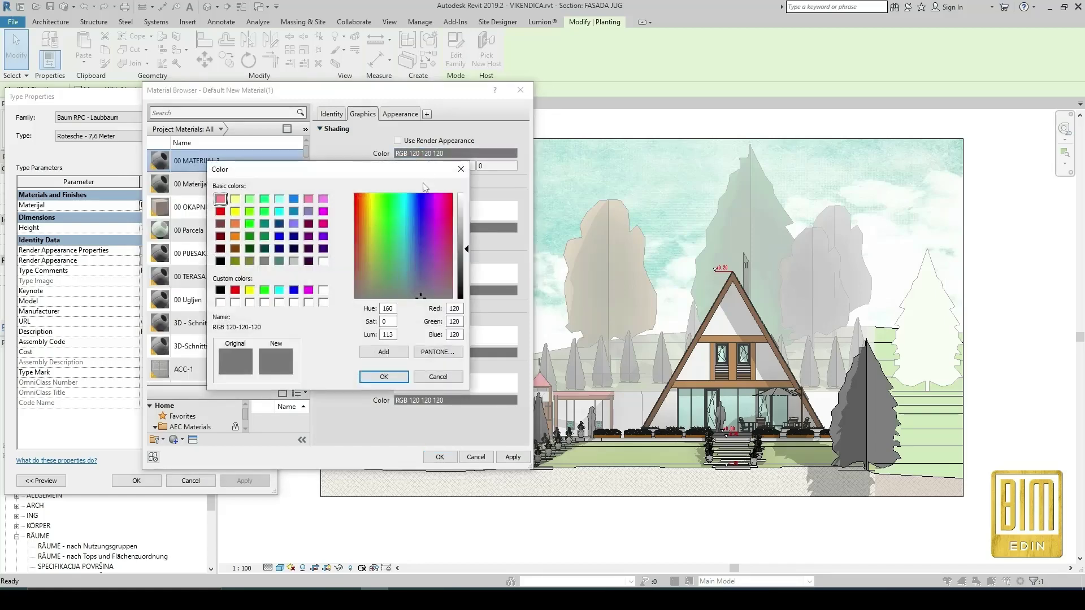
left_click_drag(304, 170, 360, 170)
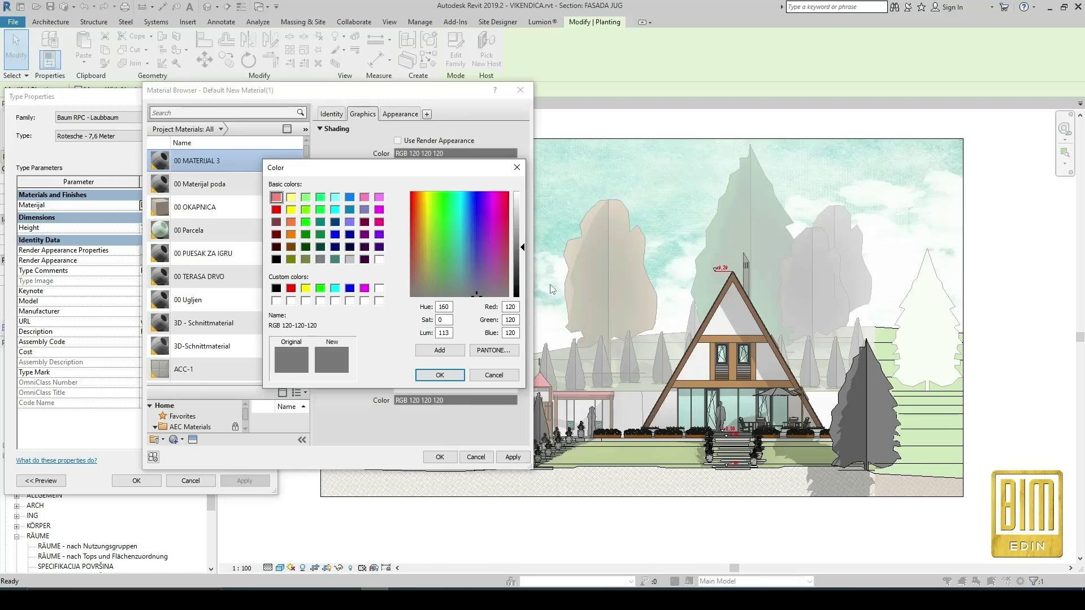
double_click(510, 307)
type("251")
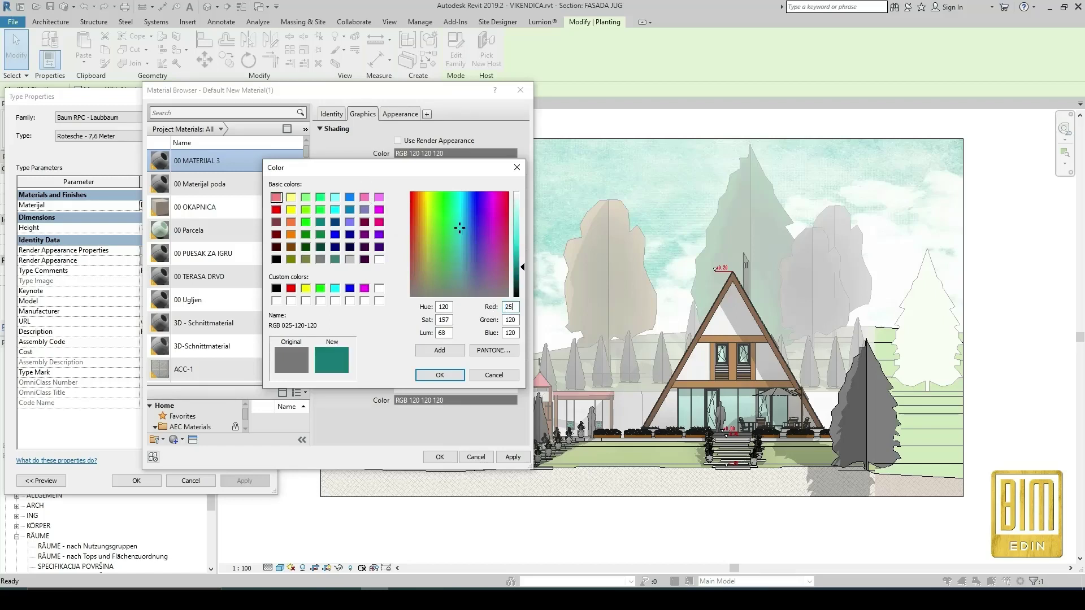
key("Tab")
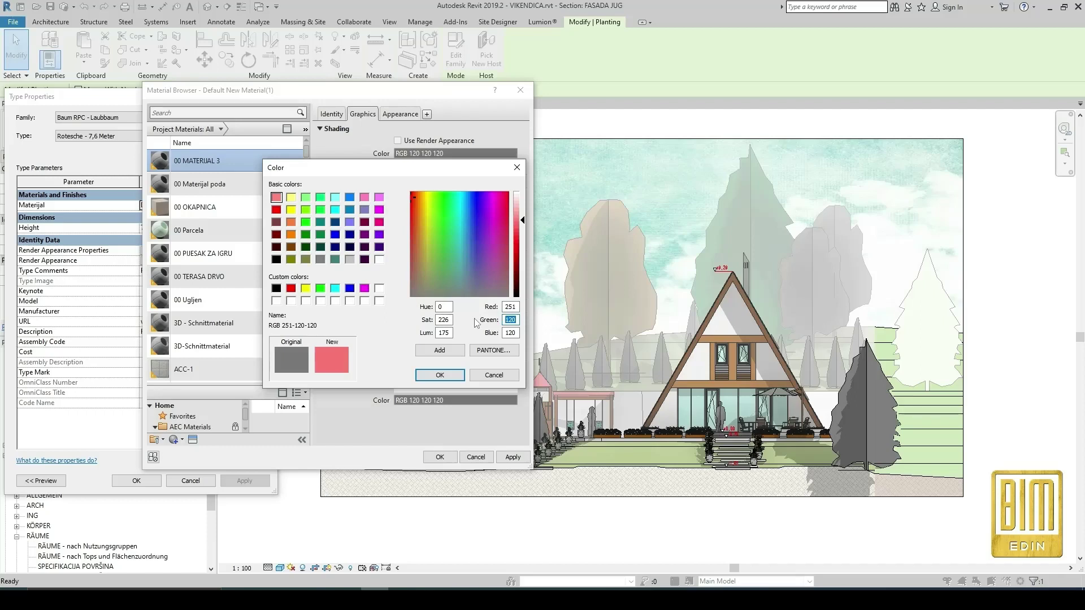
type("227")
key("Tab")
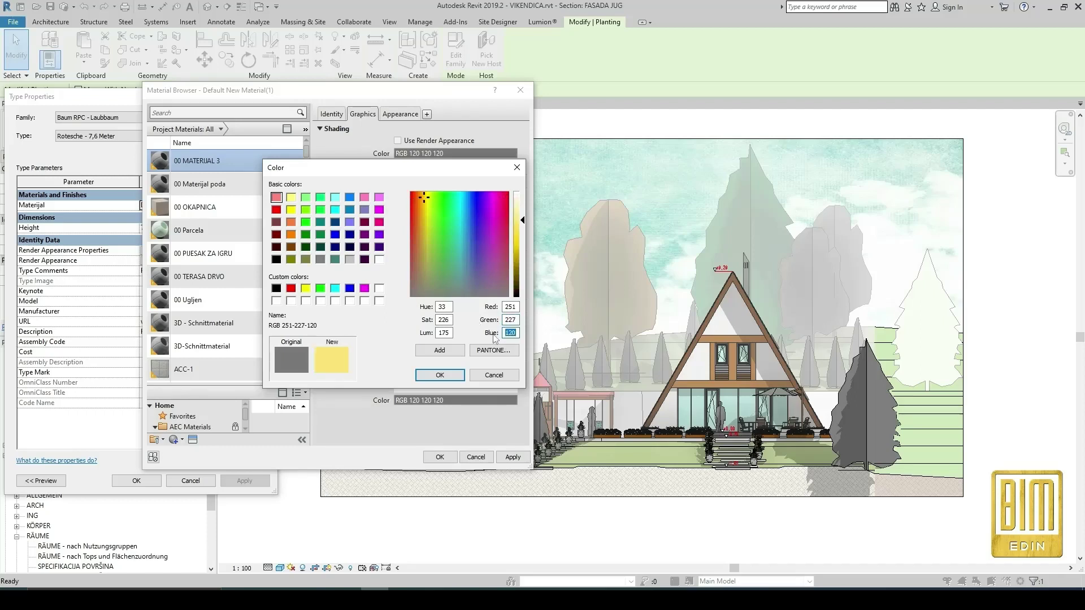
type("155")
left_click(439, 375)
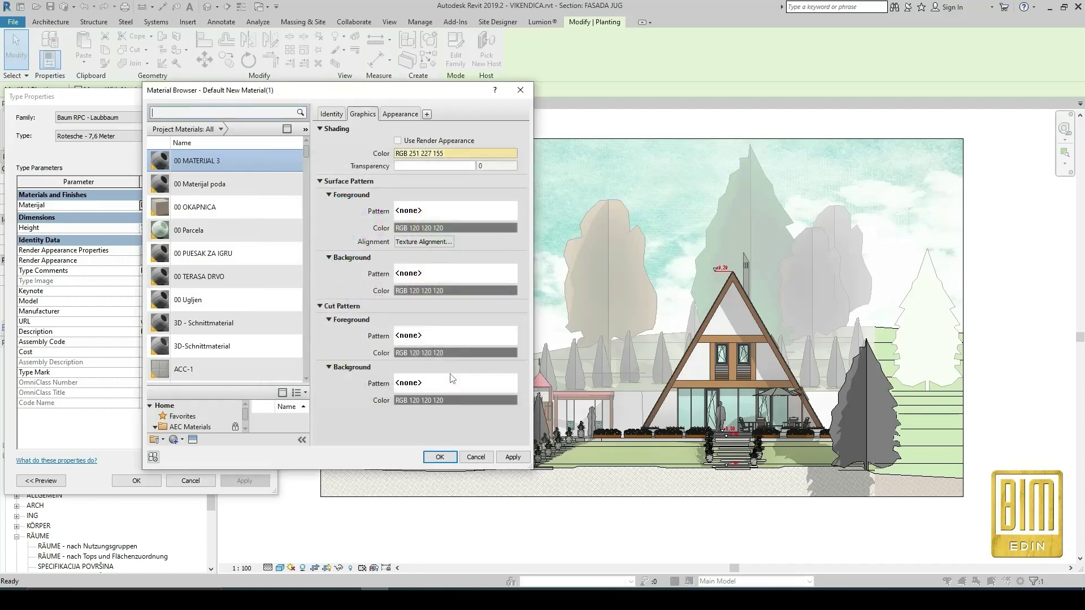
Step: Apply 00 MATERIJAL 3 to the Rotesche - 7,6 Meter tree type and close the dialogs
left_click(512, 456)
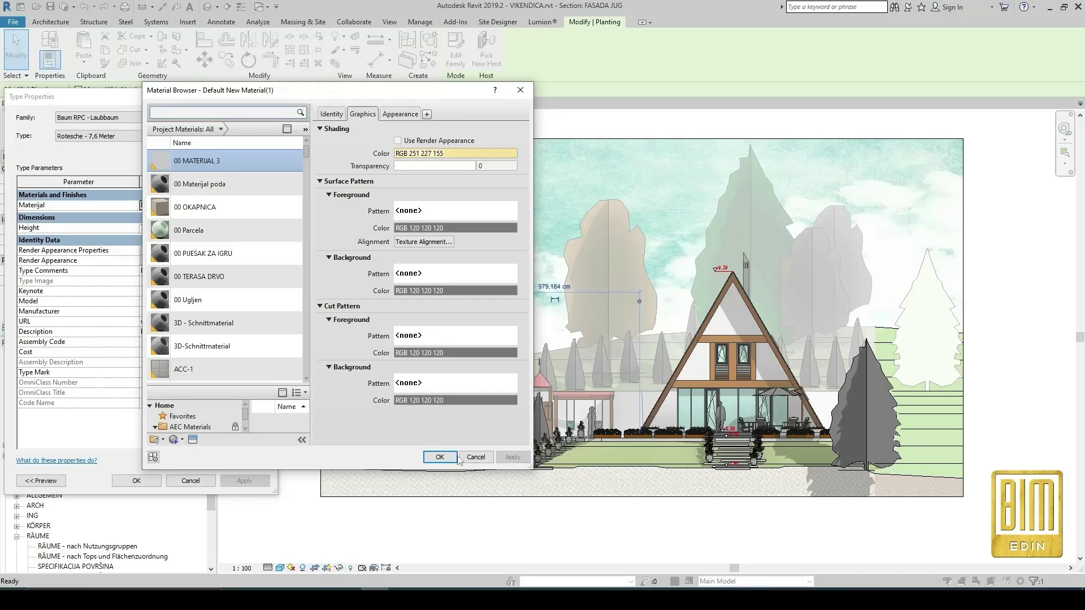
left_click(440, 457)
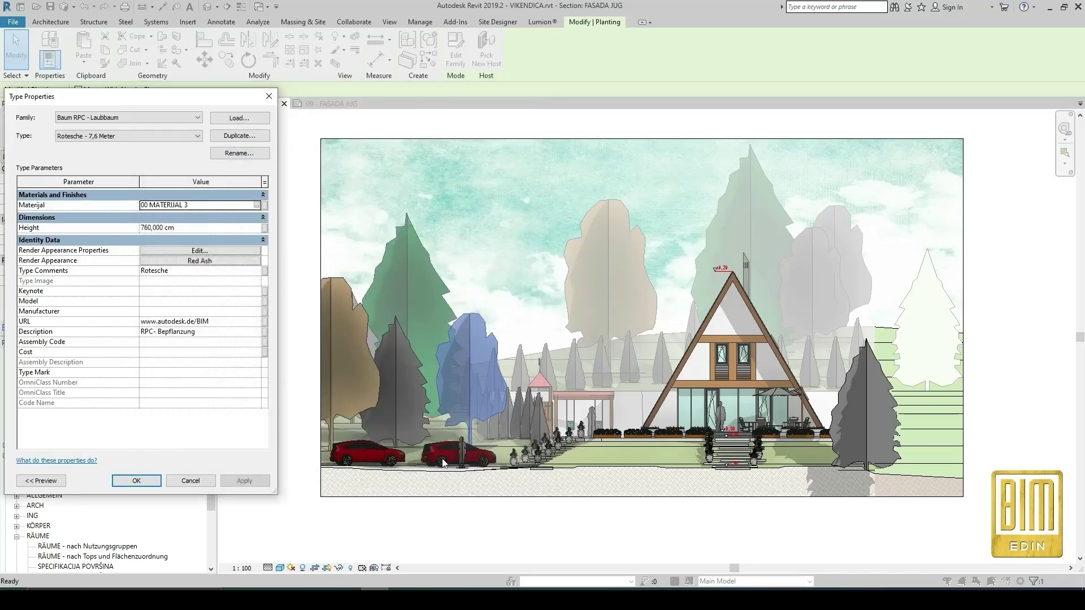
left_click(138, 482)
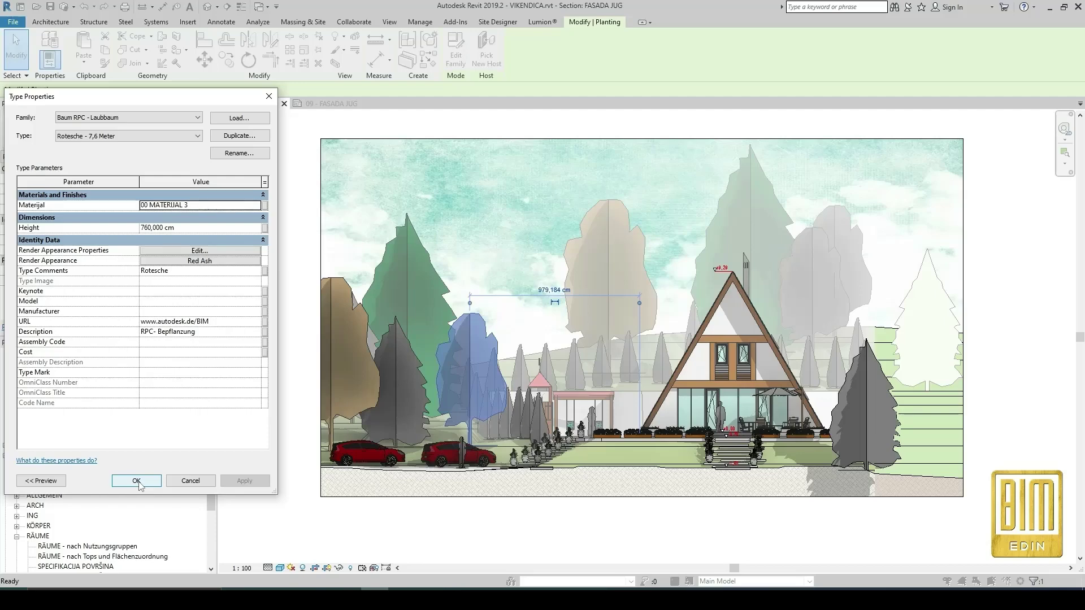
left_click(137, 481)
left_click(275, 347)
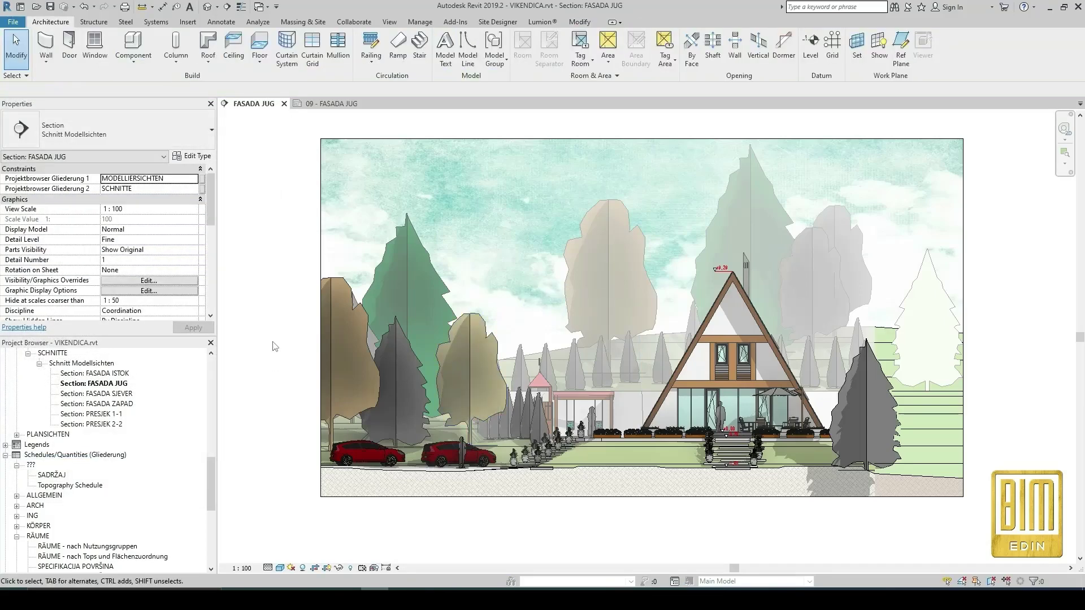
left_click(338, 105)
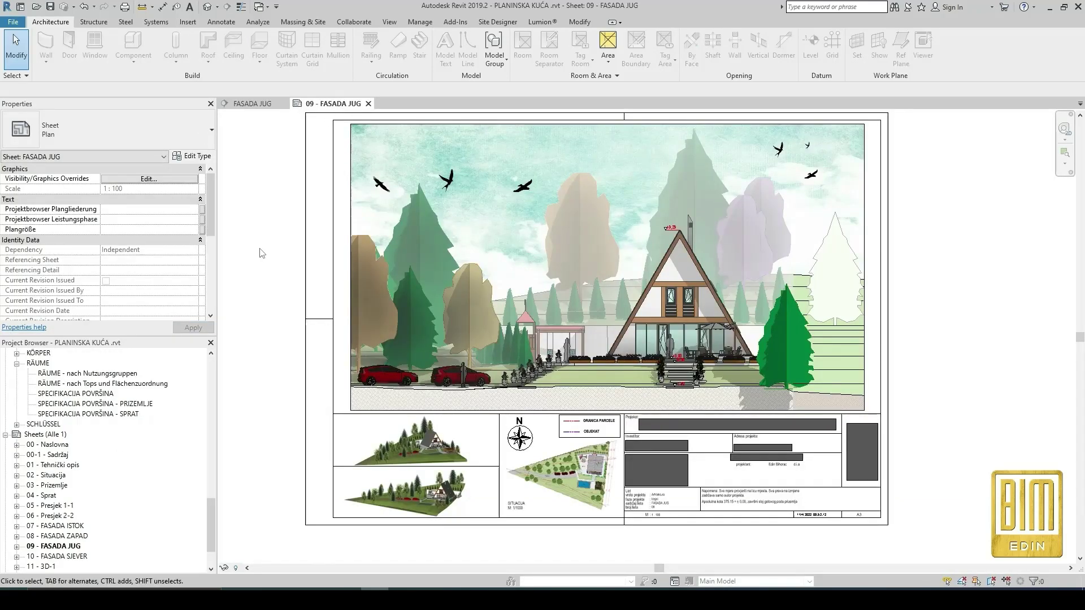
left_click(253, 104)
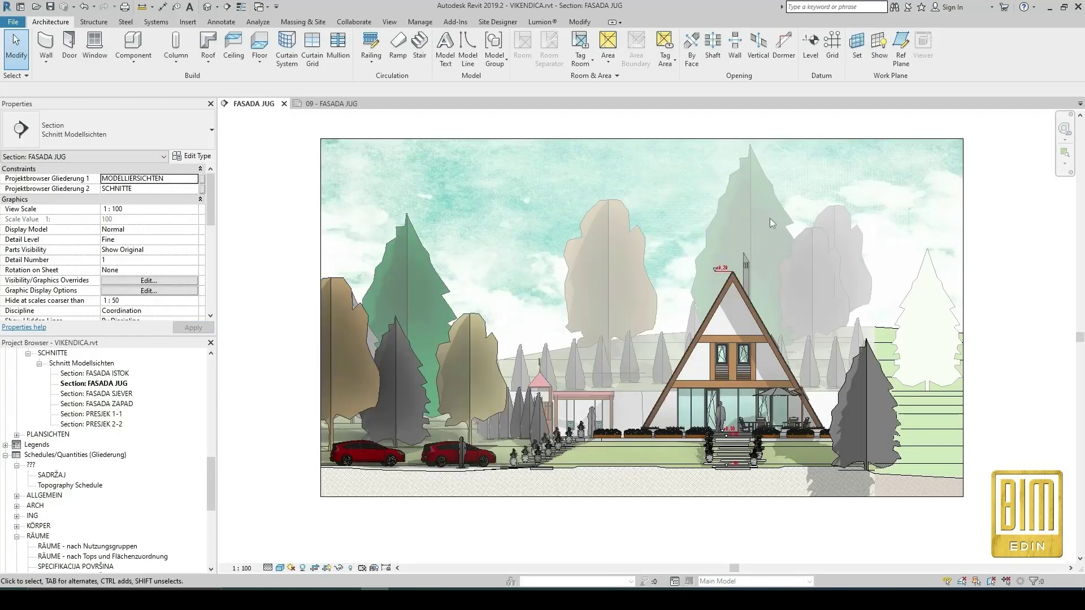
Step: Duplicate Default New Material as MATERIJAL 4 for the Rotesche - 7,6 Meter 4 tree type
left_click(834, 222)
left_click(192, 156)
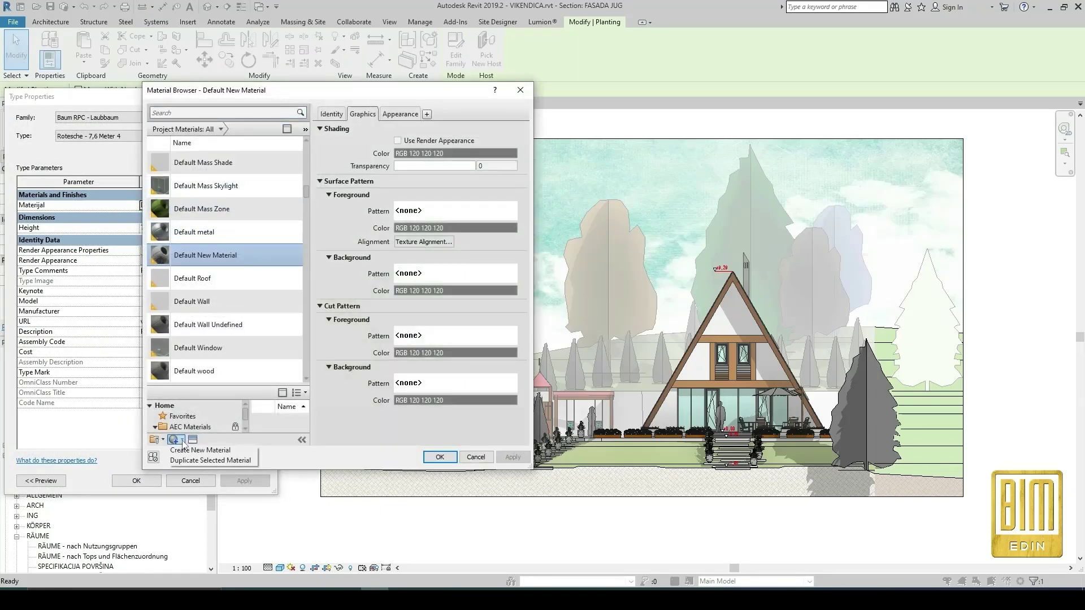
right_click(233, 261)
left_click(249, 294)
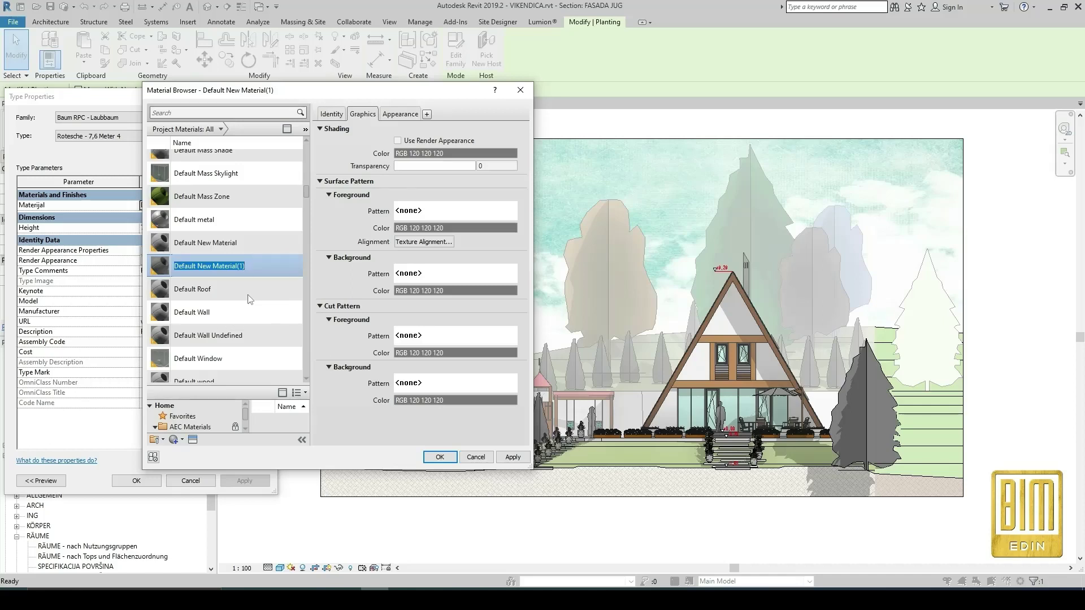
type("MATER")
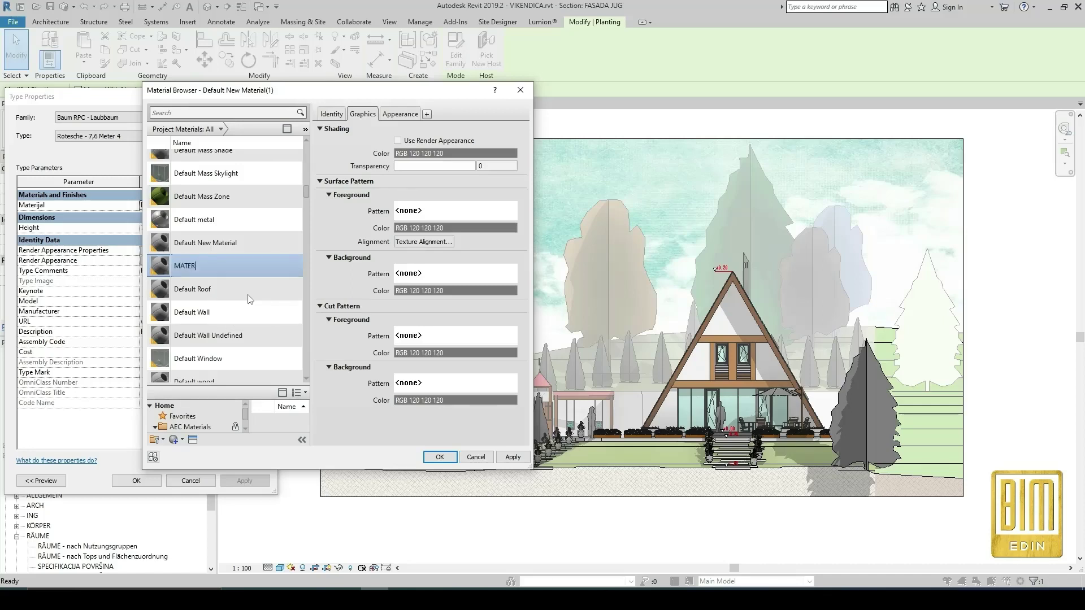
type("IJAL 4")
Step: Shade MATERIJAL 4 lavender at RGB 220-174-251 and confirm it for the tree type
left_click(455, 153)
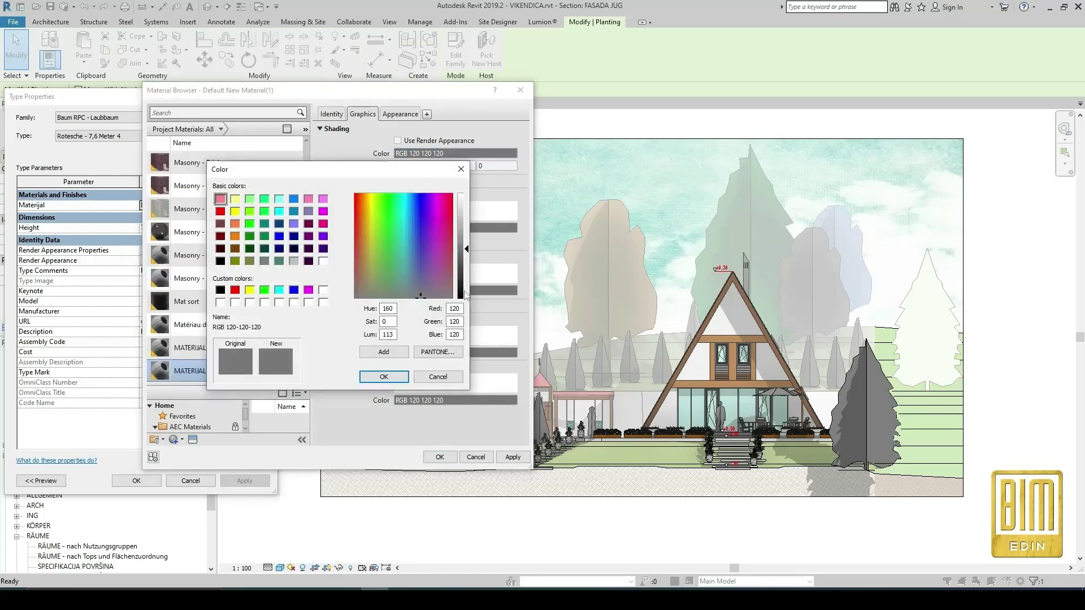
double_click(450, 308)
type("220")
double_click(445, 322)
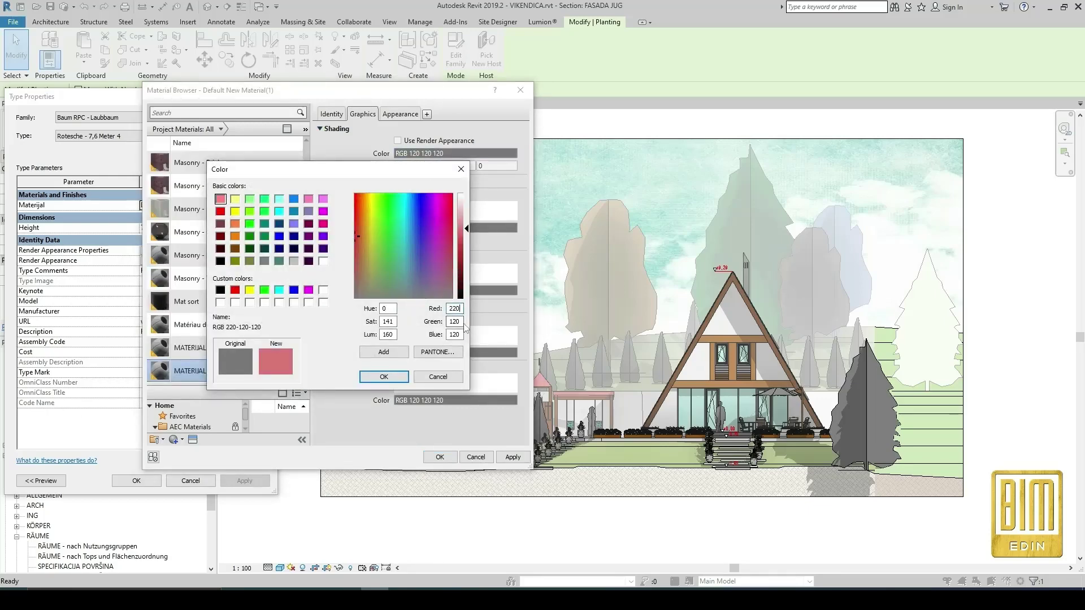
type("174 ")
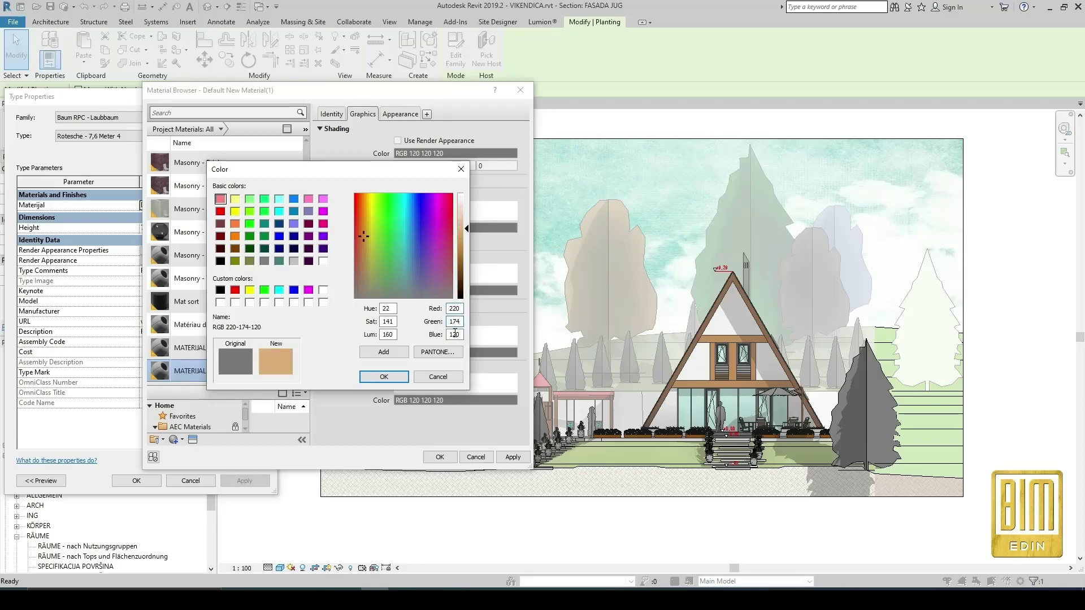
type("251")
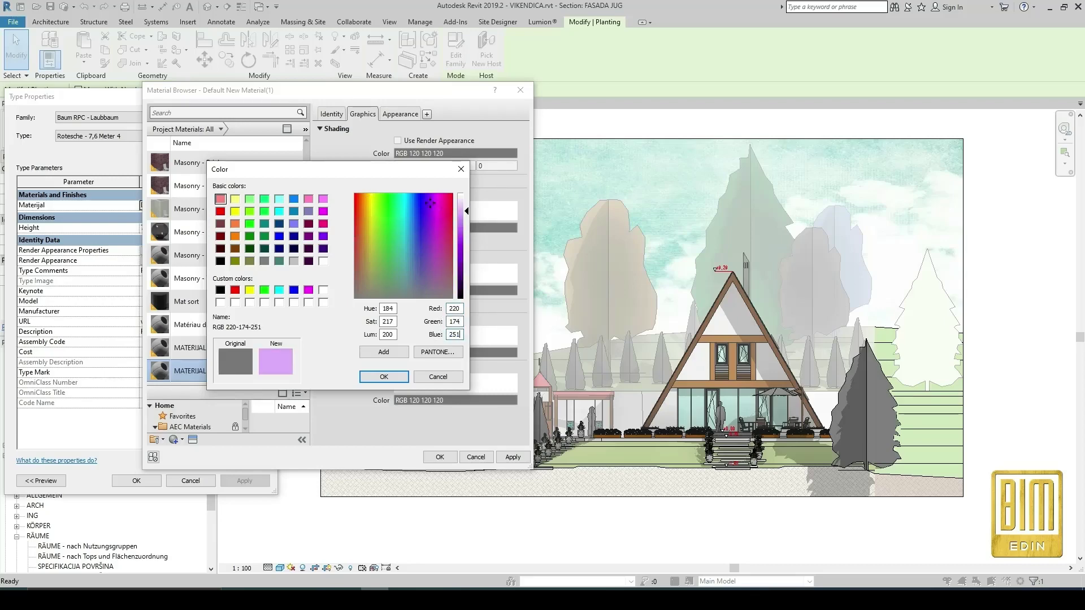
left_click(388, 377)
left_click(508, 458)
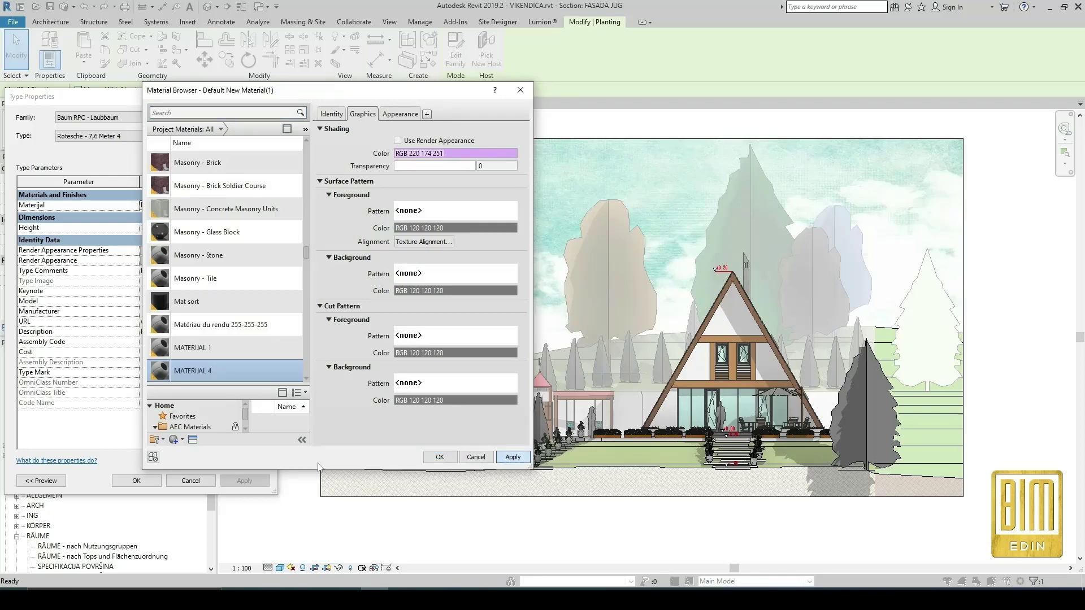
left_click(142, 480)
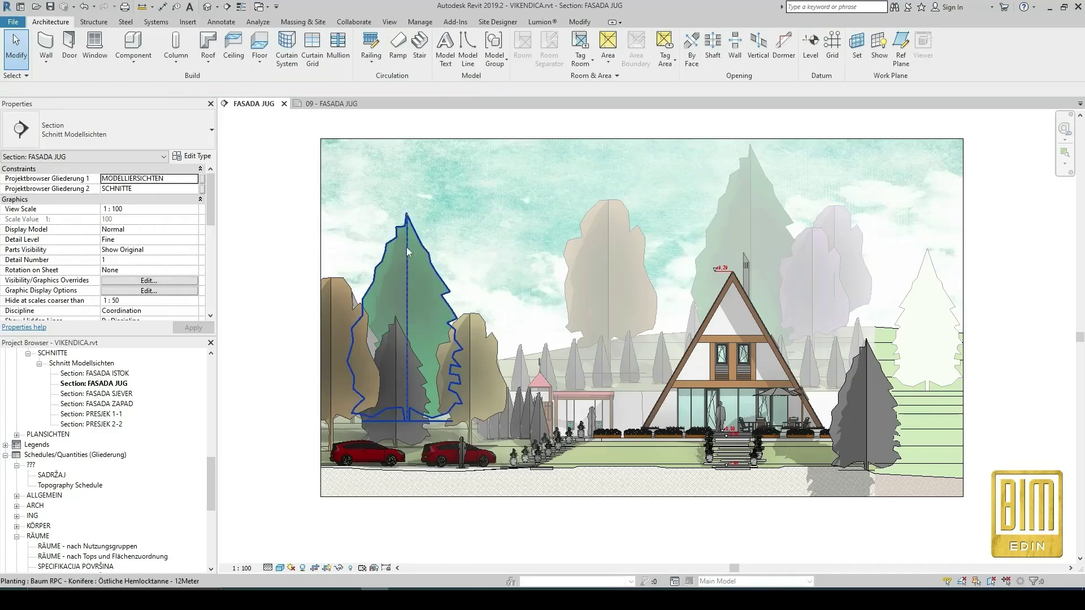
Step: Compare with the sheet, then inspect the material settings of the tall and smaller conifer types
left_click(330, 103)
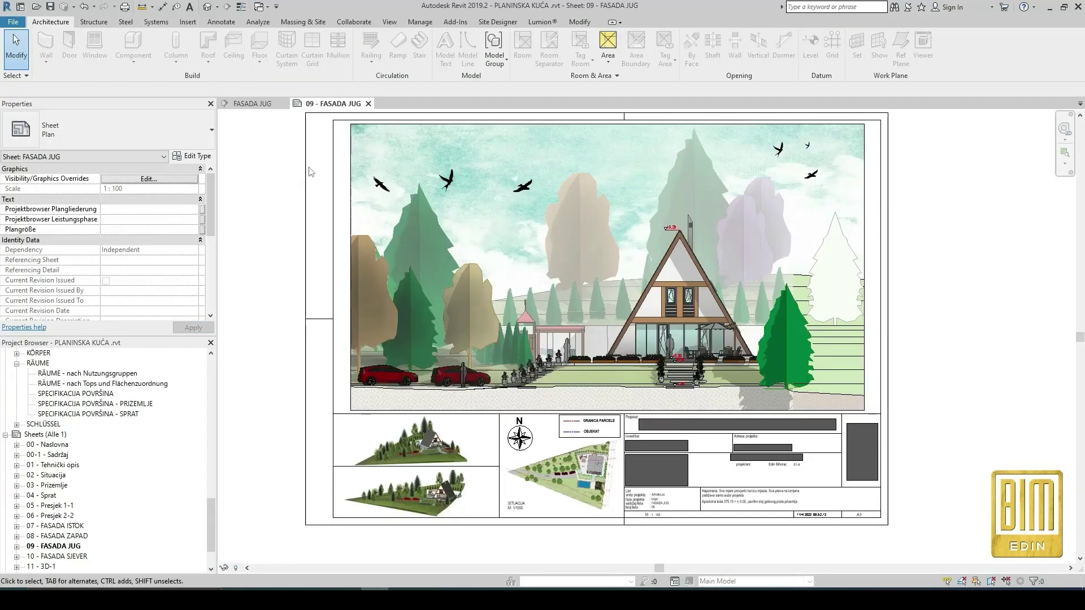
key("ctrl+Tab")
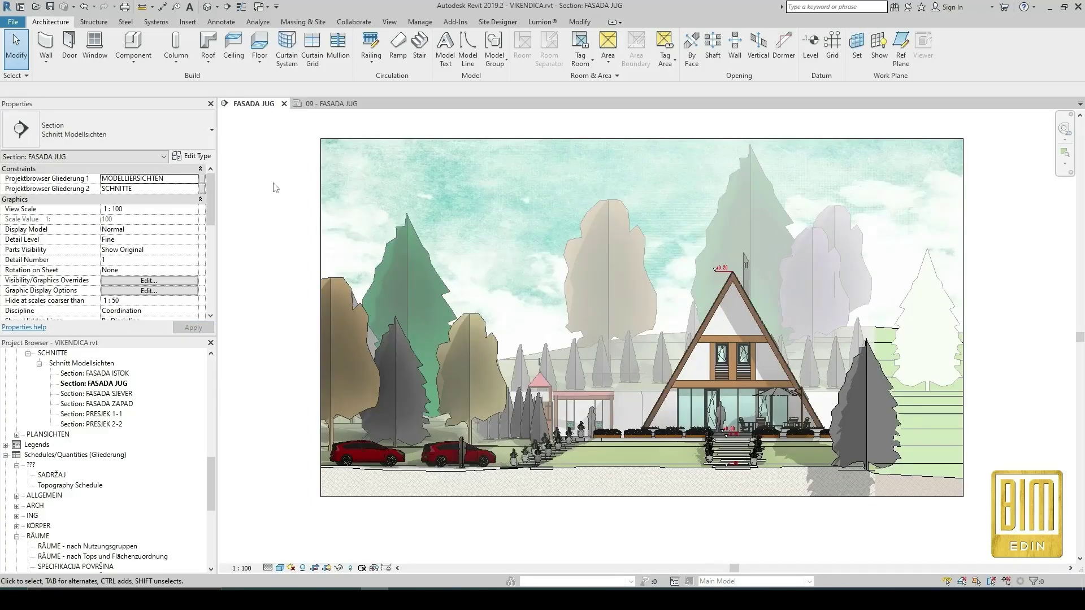
left_click(388, 232)
left_click(192, 165)
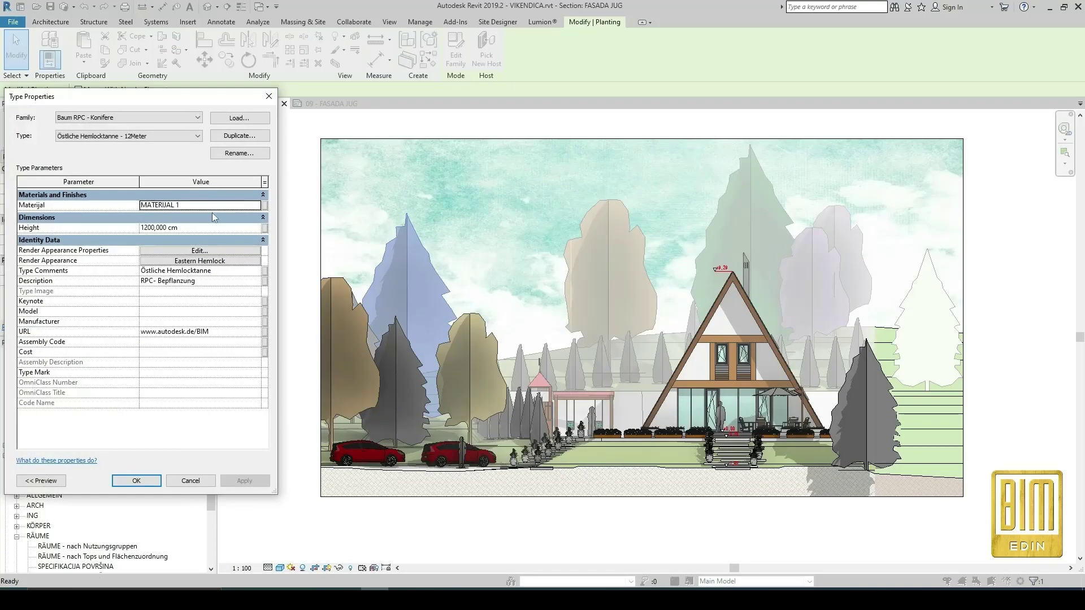
left_click(213, 208)
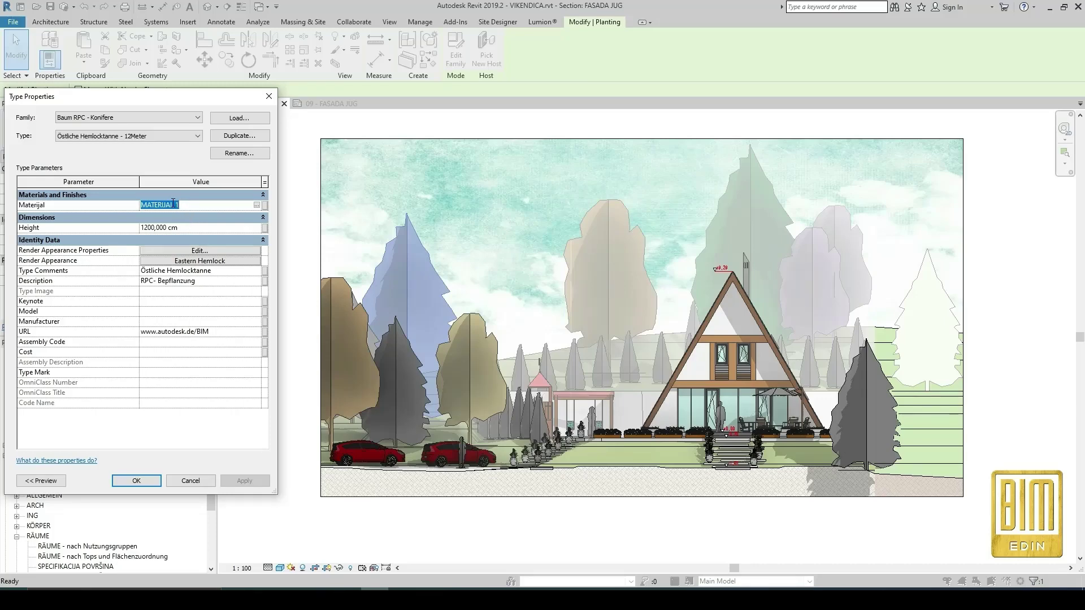
left_click(190, 480)
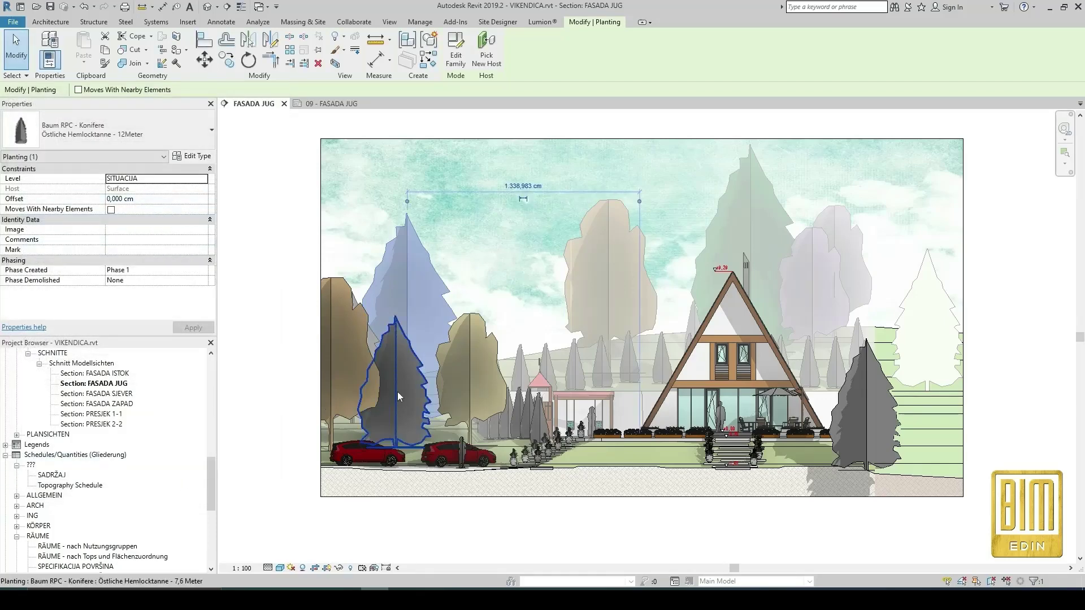
left_click(192, 156)
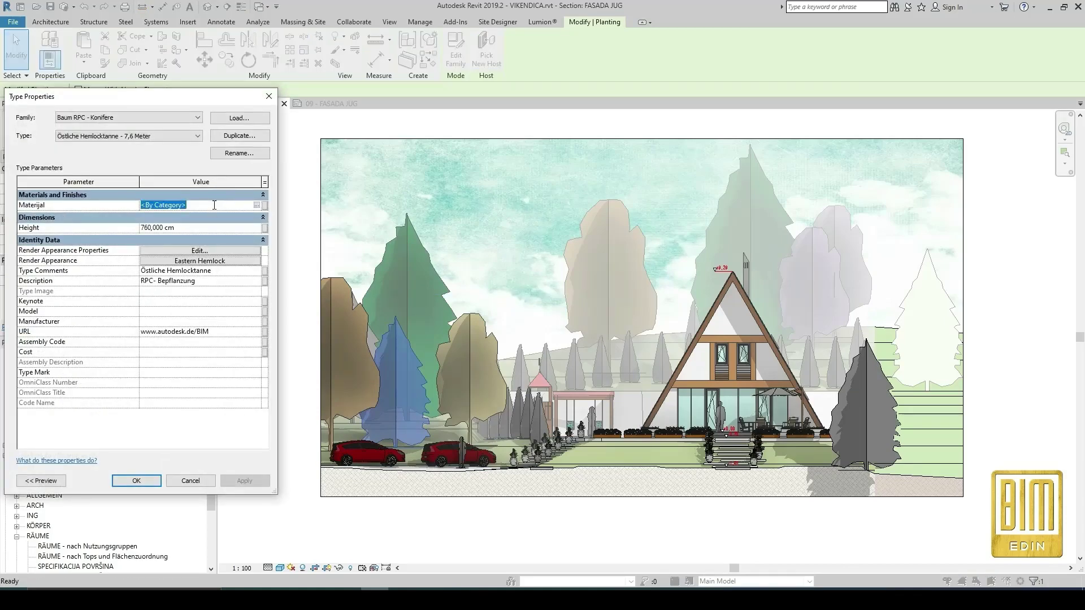
left_click(136, 480)
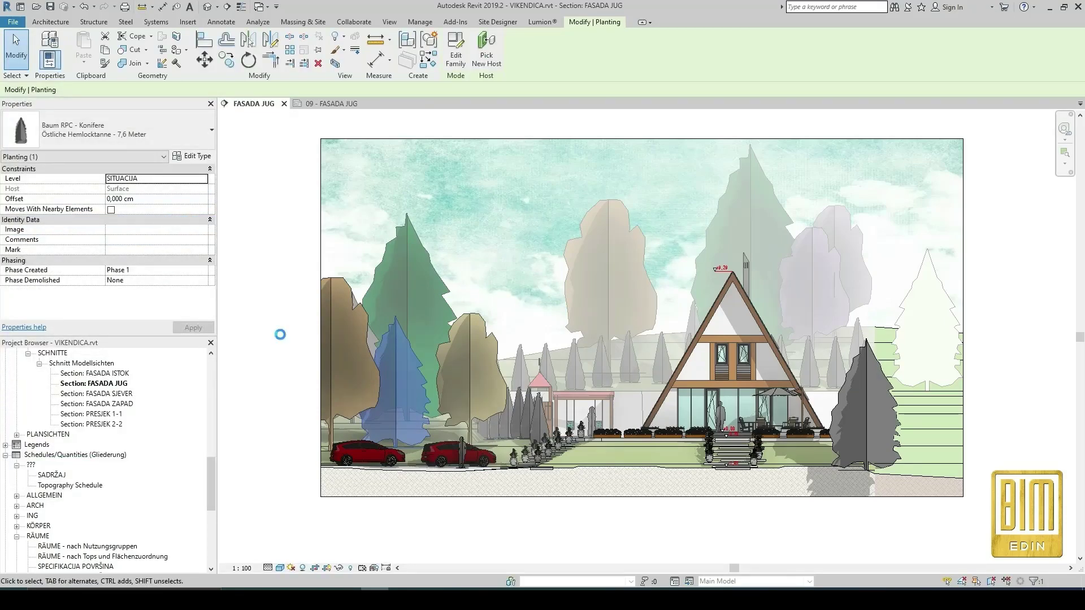
left_click(280, 335)
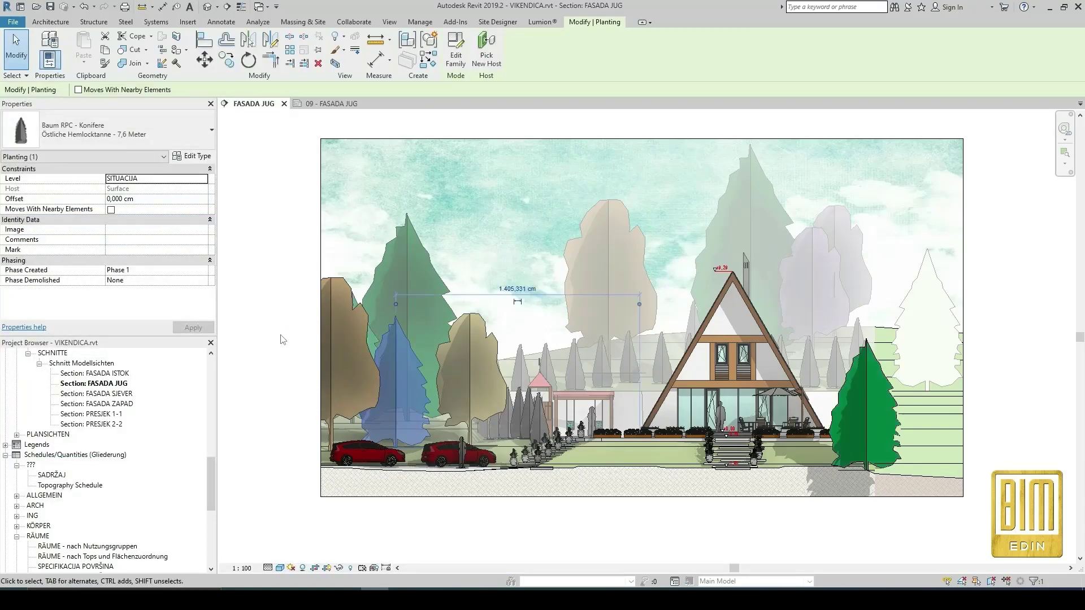
Step: Inspect the Rotzeder tree type, recheck the 09 - FASADA JUG sheet, and return to FASADA JUG
left_click(577, 366)
left_click(192, 155)
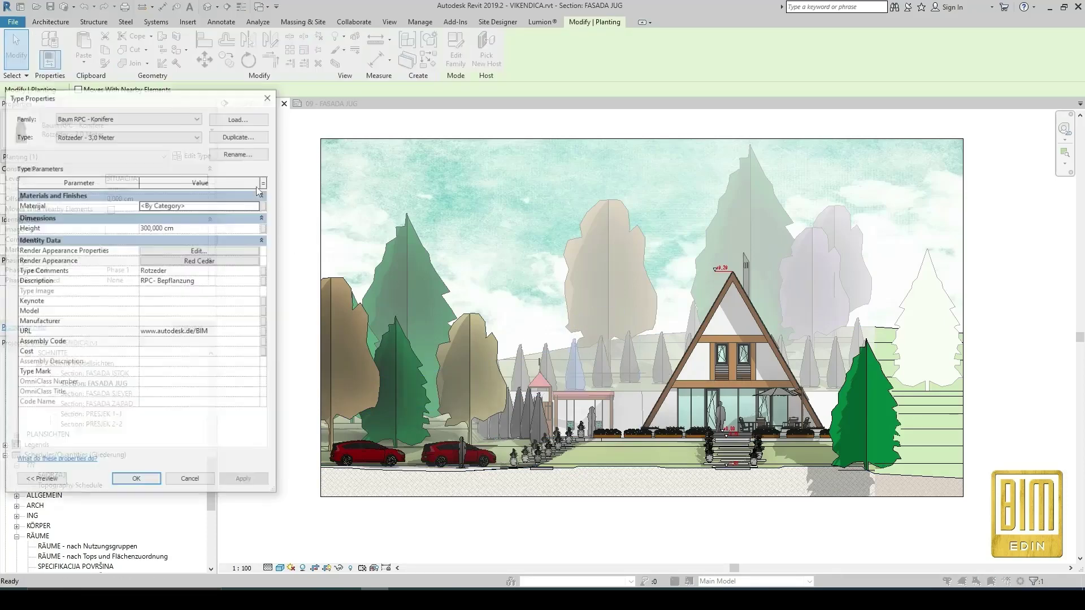
left_click(137, 480)
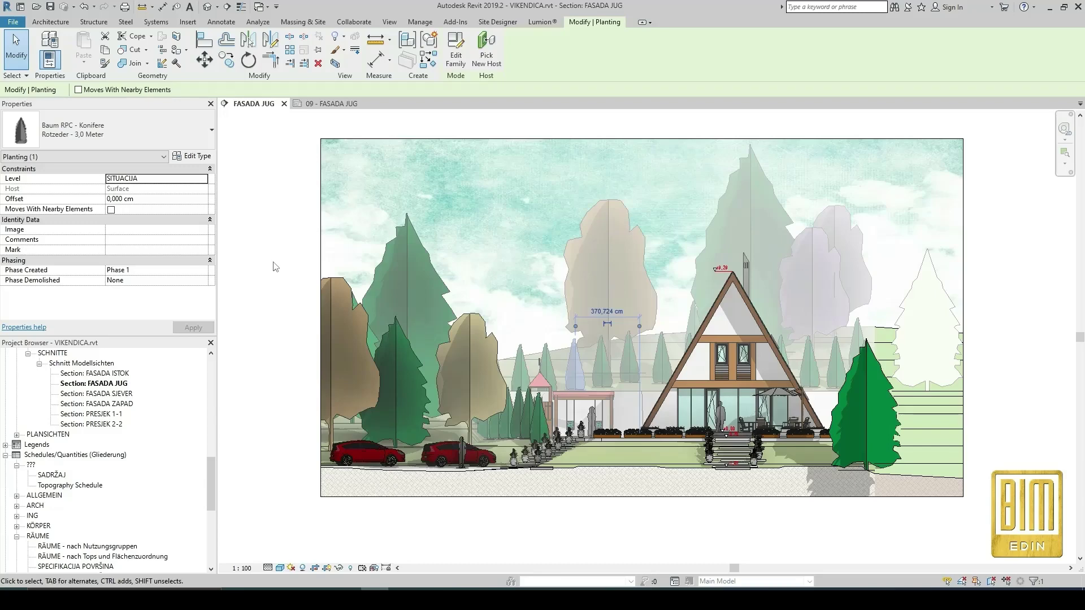
left_click(282, 259)
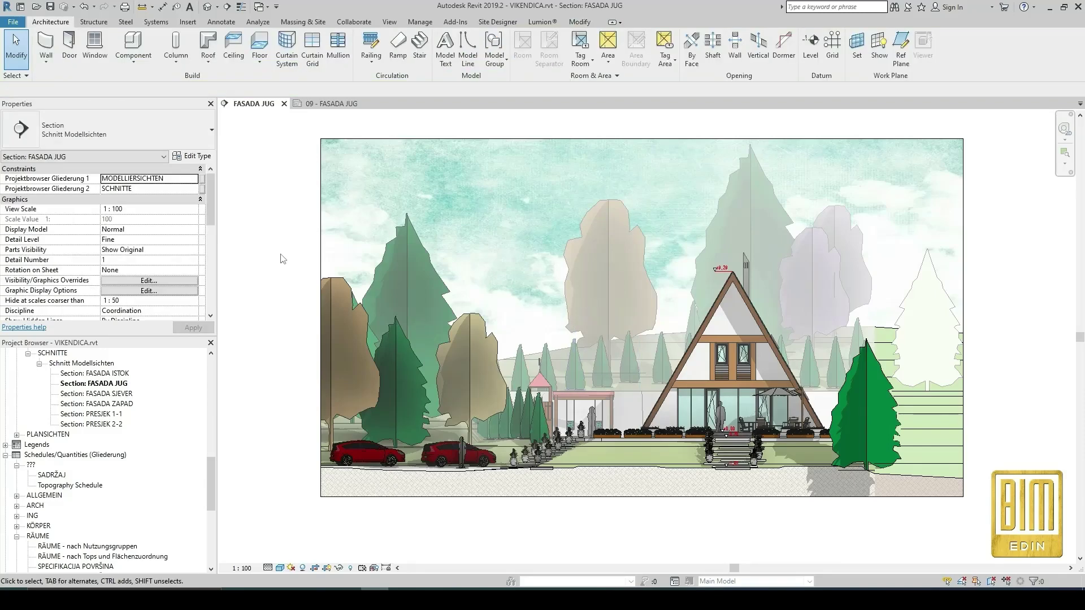
left_click(334, 103)
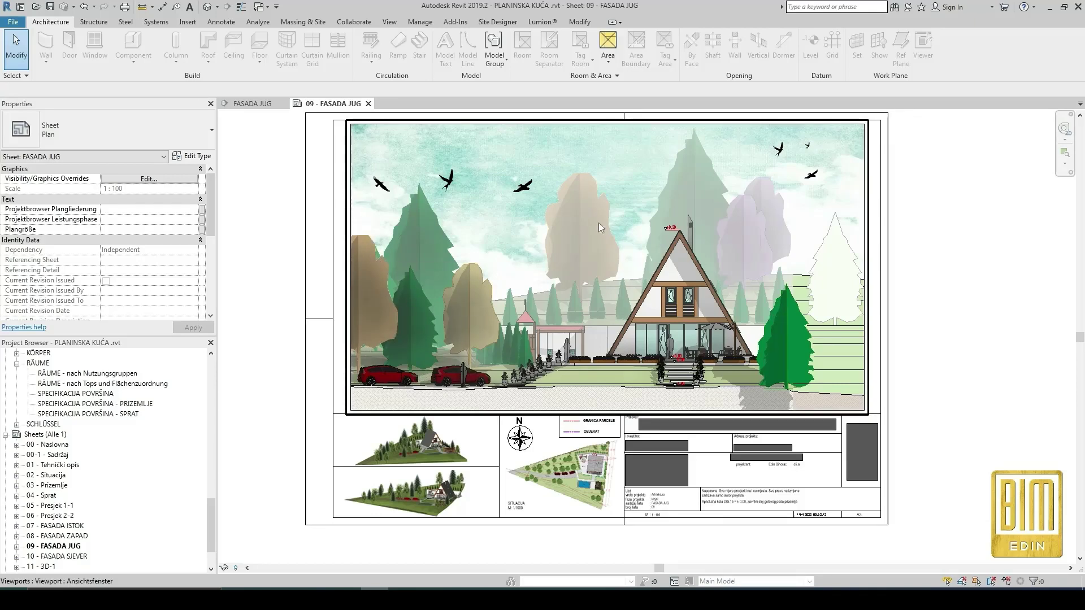
left_click(252, 104)
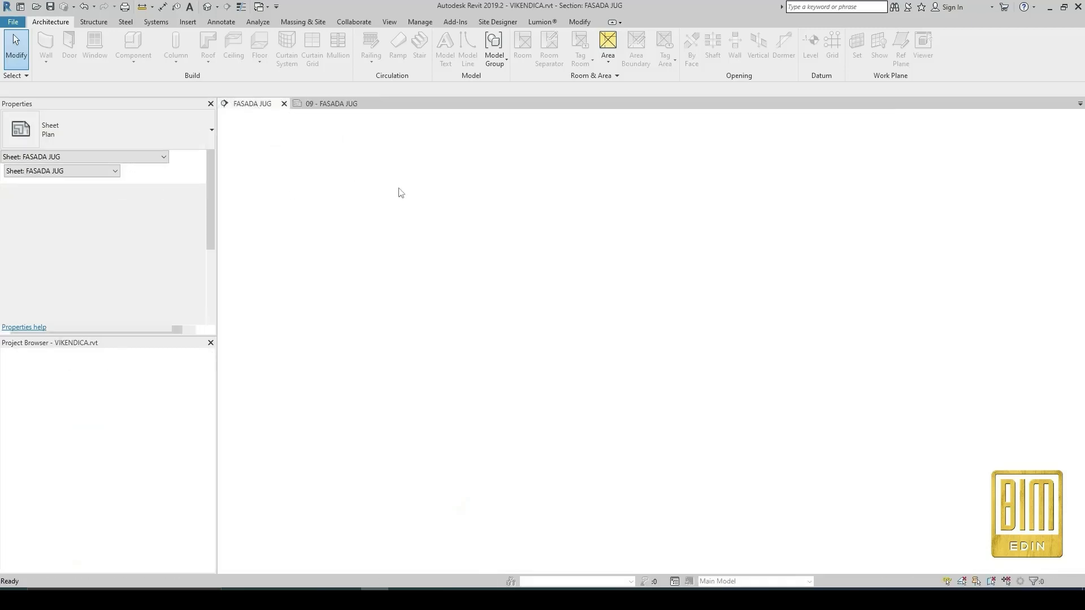
left_click(430, 254)
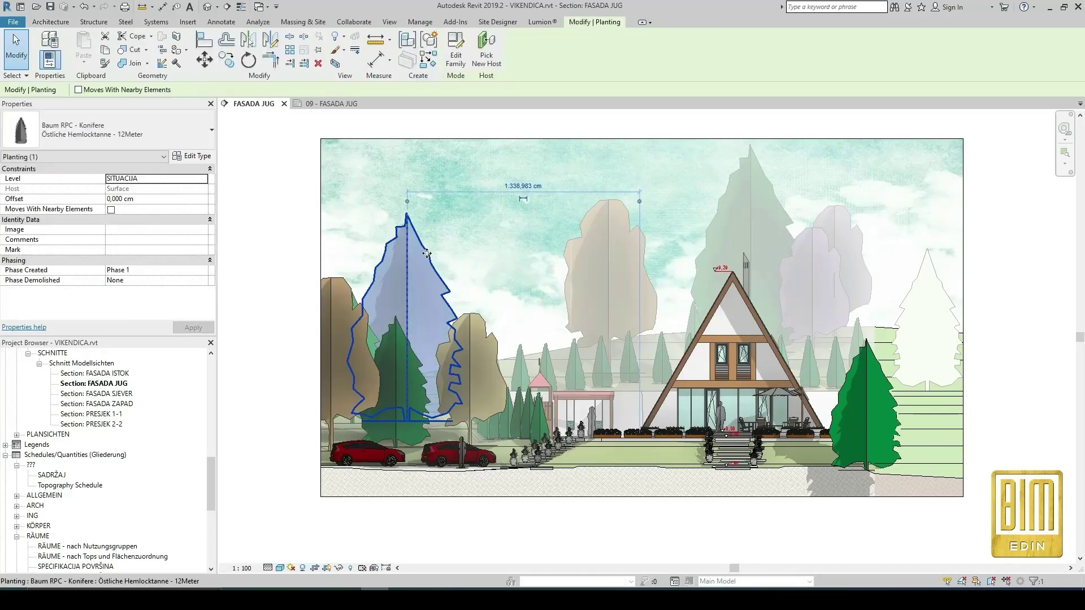
Step: Select all visible instances of the 12-metre hemlock conifer
right_click(430, 254)
mouse_move(497, 426)
left_click(579, 430)
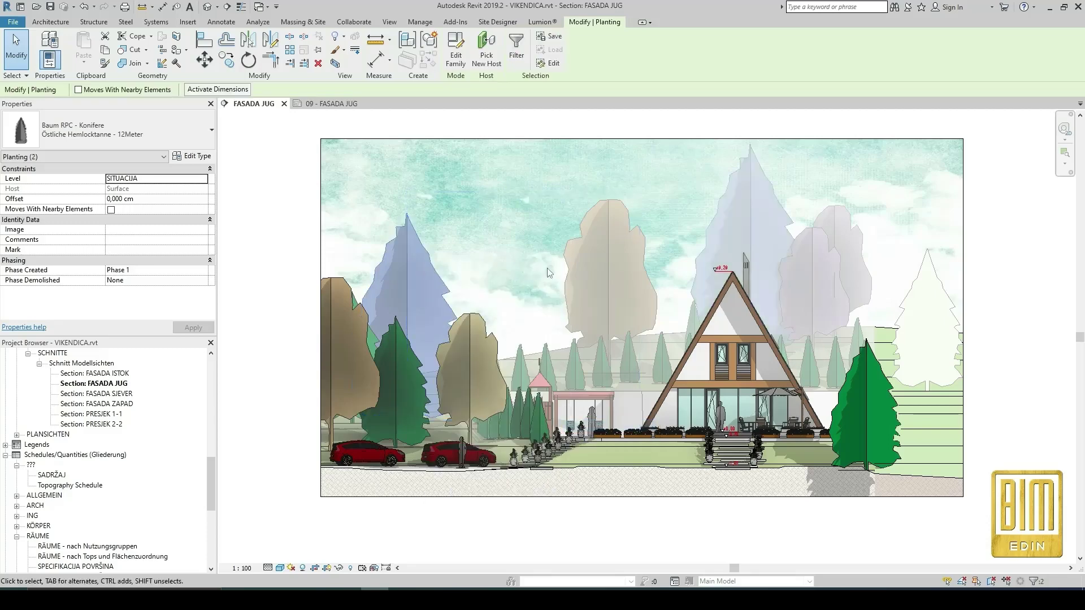
Step: Override the hemlocks' projection lines in this view to solid, coloured RGB 0-128-64
right_click(417, 241)
mouse_move(504, 359)
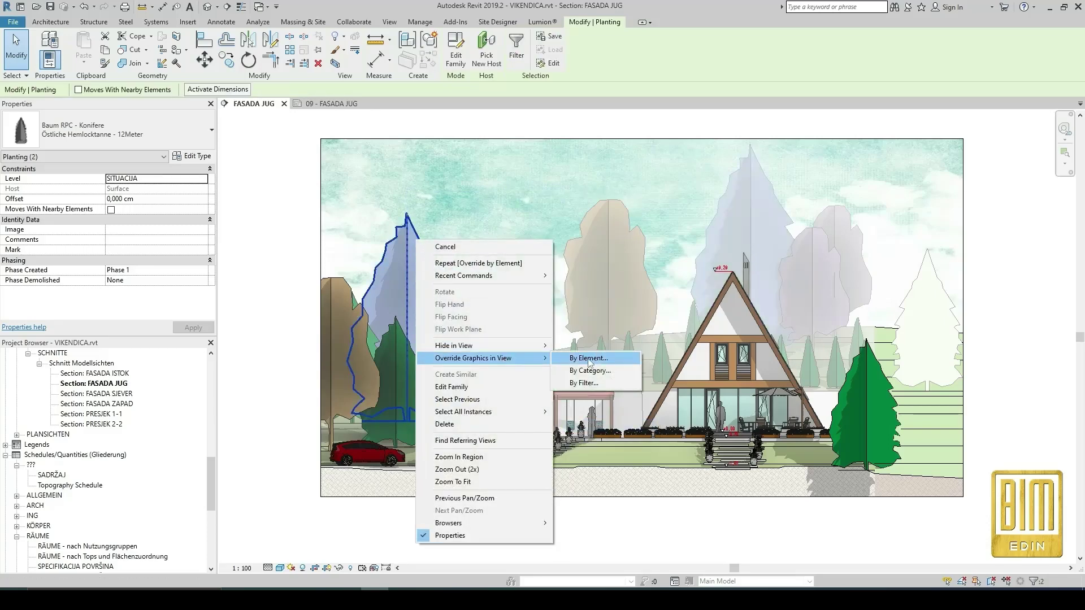
left_click(583, 358)
left_click(855, 108)
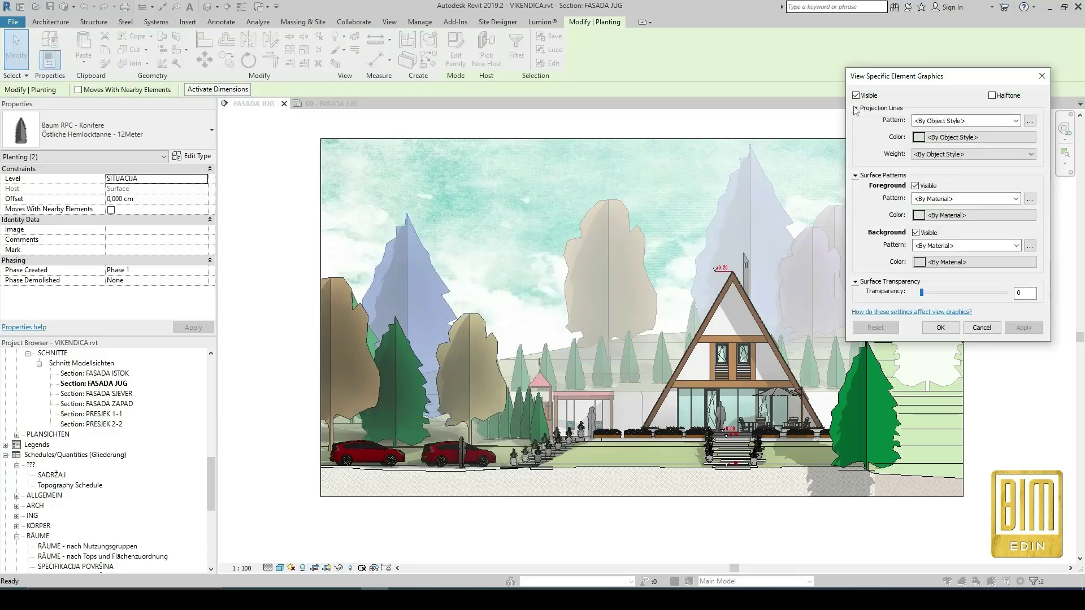
left_click(943, 121)
left_click(935, 135)
left_click(936, 138)
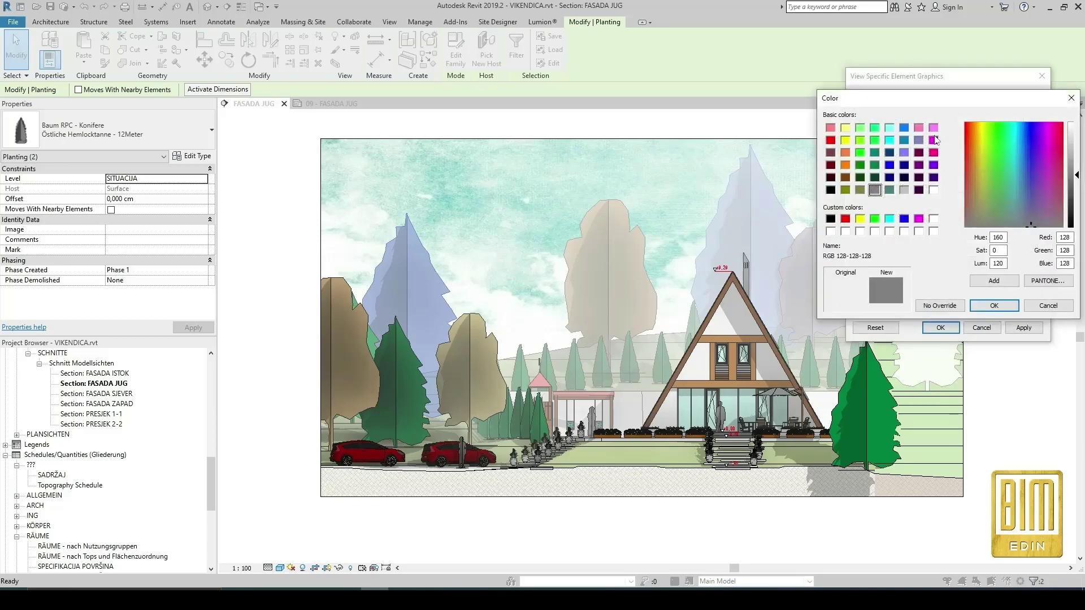
double_click(1057, 238)
type("0")
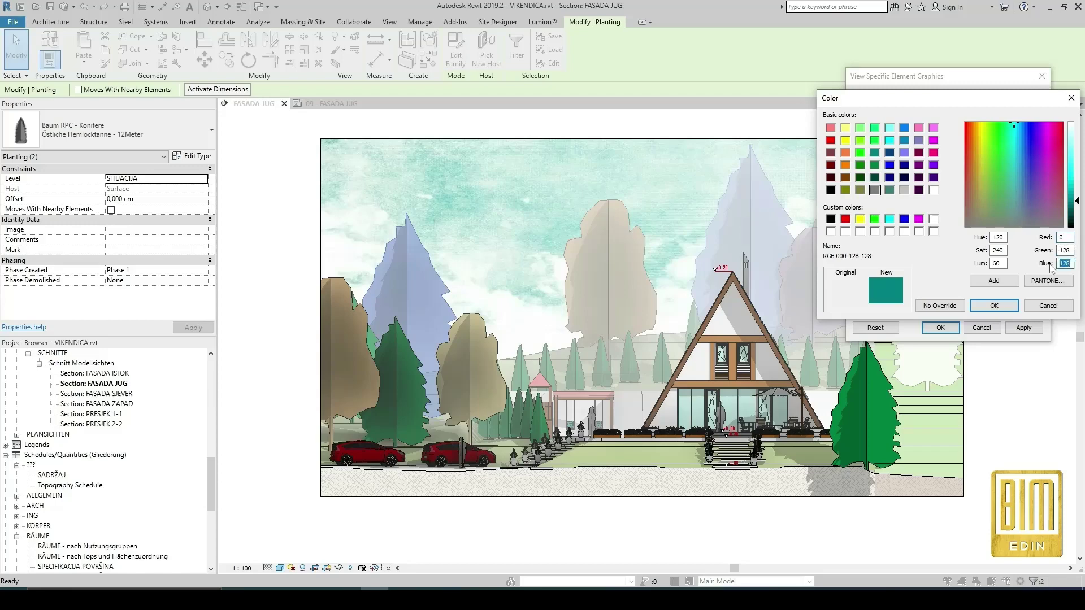
type("64")
key("Return")
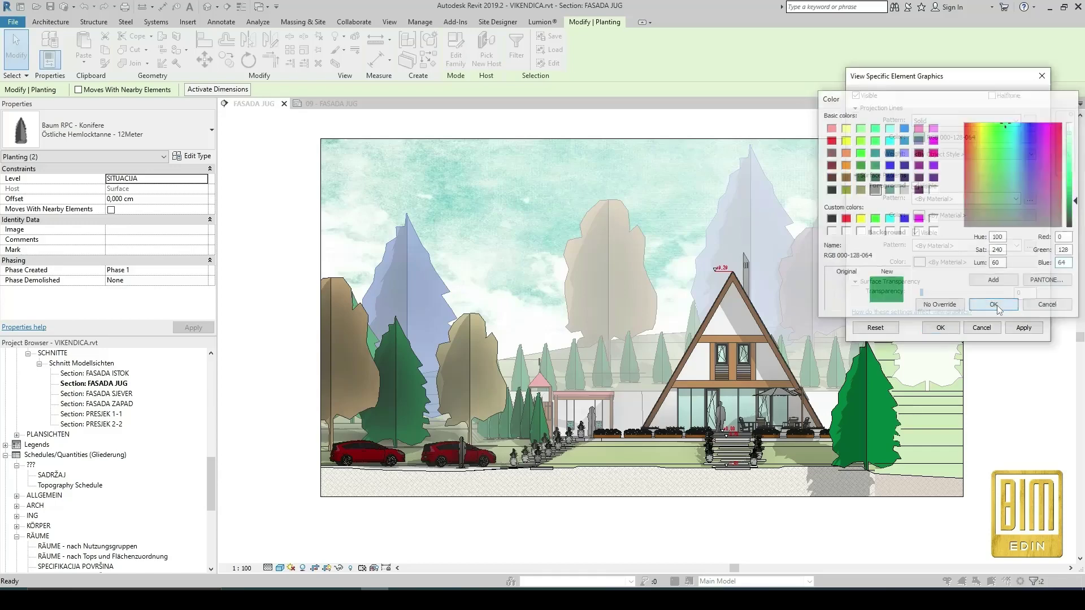
left_click(941, 328)
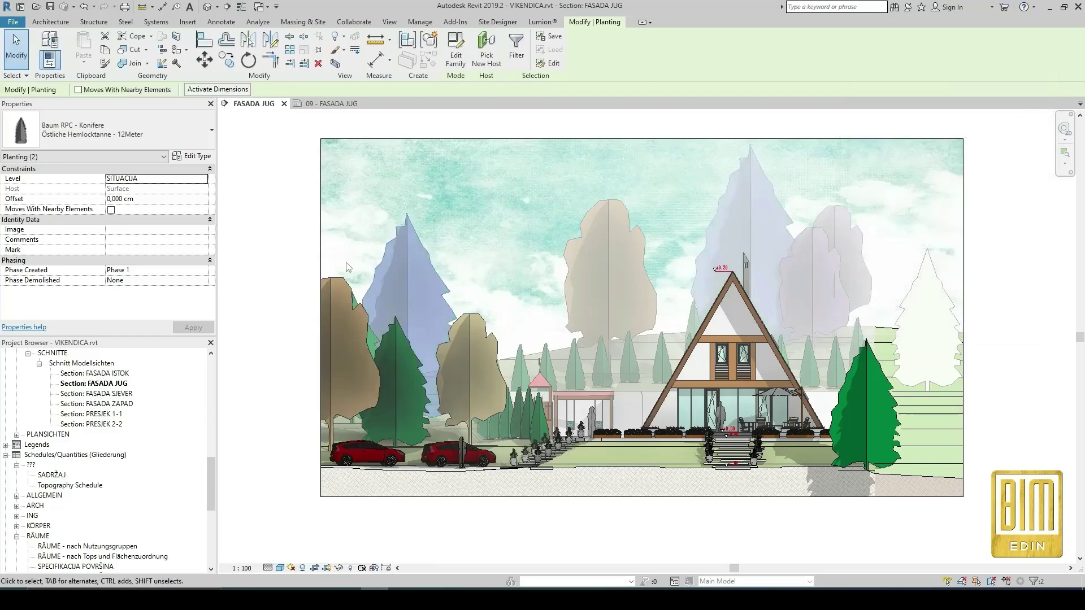
left_click(253, 257)
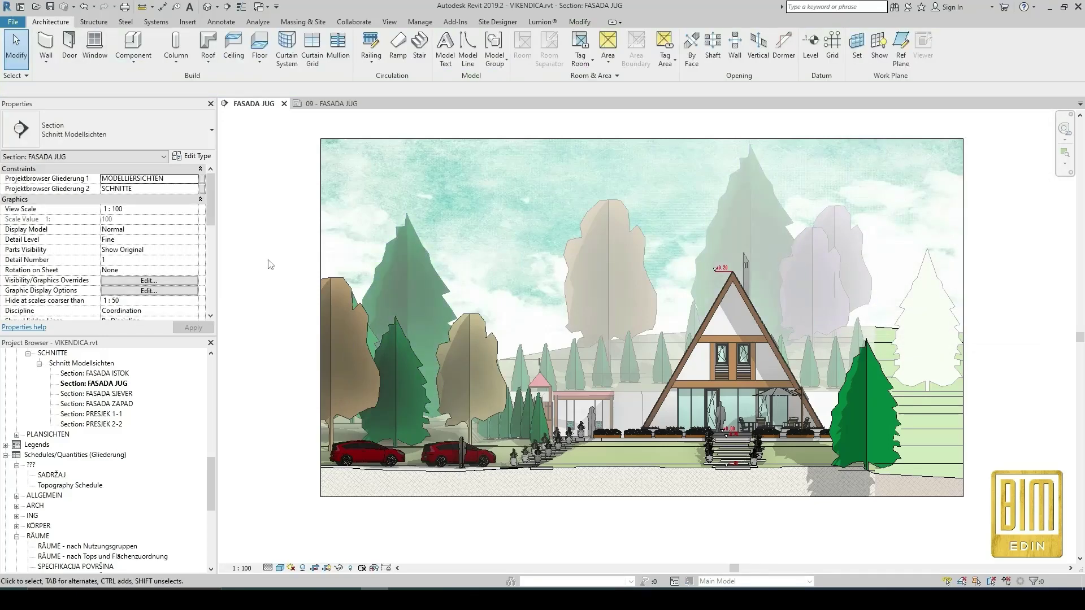
Step: Select all three visible 7.6-metre hemlocks
right_click(398, 350)
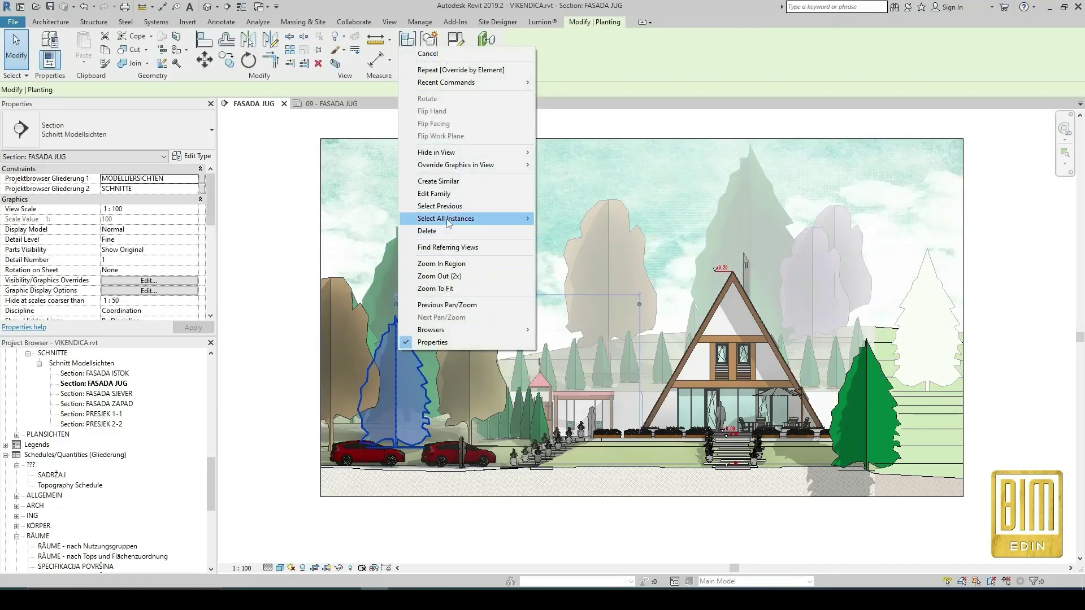
mouse_move(449, 223)
left_click(573, 218)
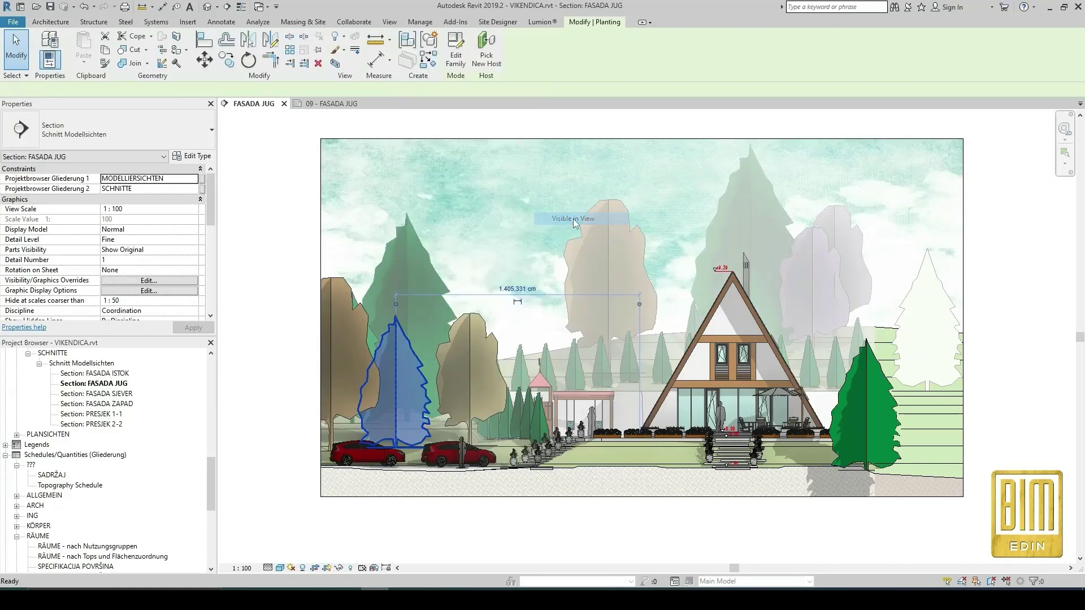
Step: Override the hemlocks' projection lines in this view to solid green RGB 0-128-64
right_click(487, 279)
mouse_move(565, 342)
left_click(645, 341)
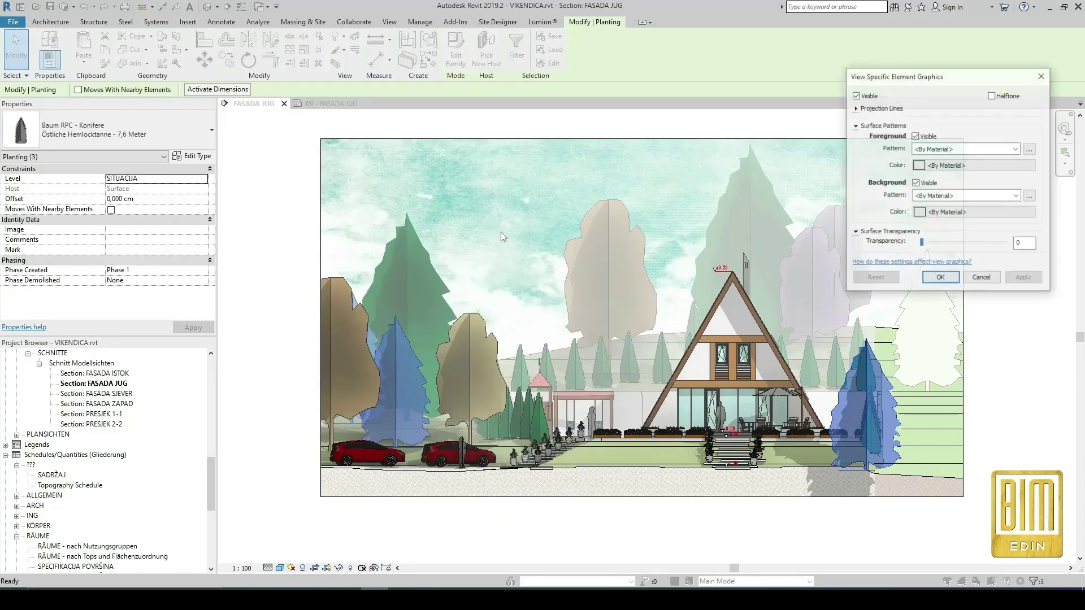
left_click(856, 109)
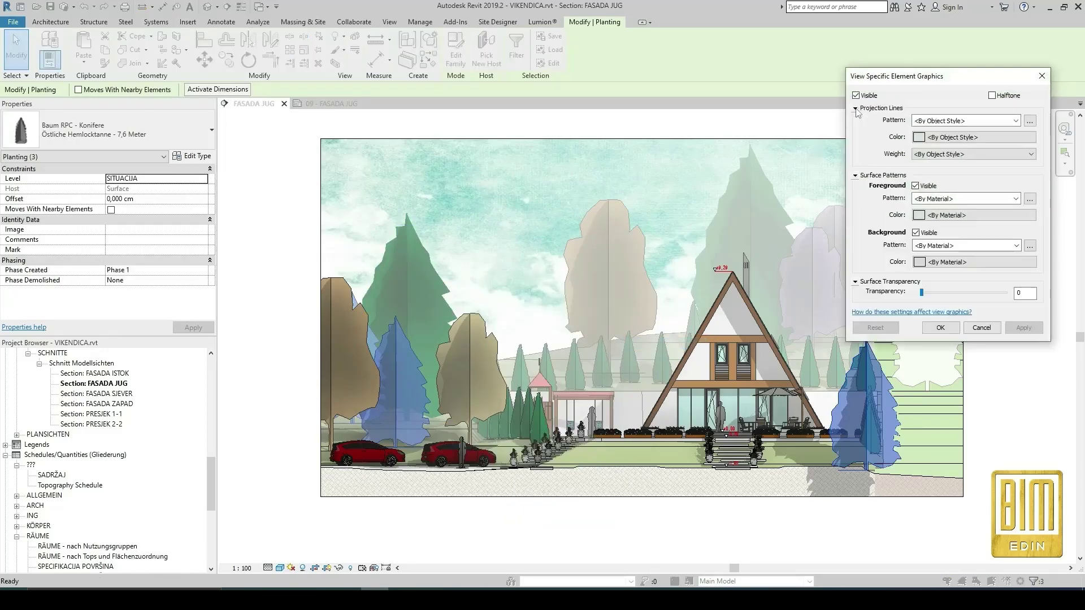
left_click(964, 121)
scroll(955, 136, "up", 1)
left_click(950, 136)
left_click(945, 137)
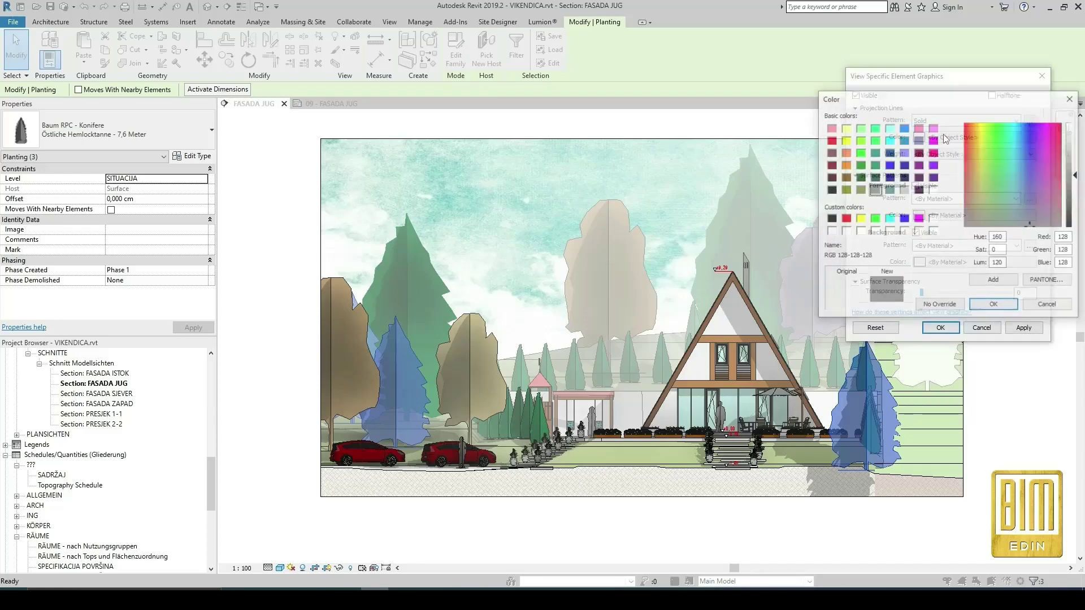
double_click(1063, 237)
type("0")
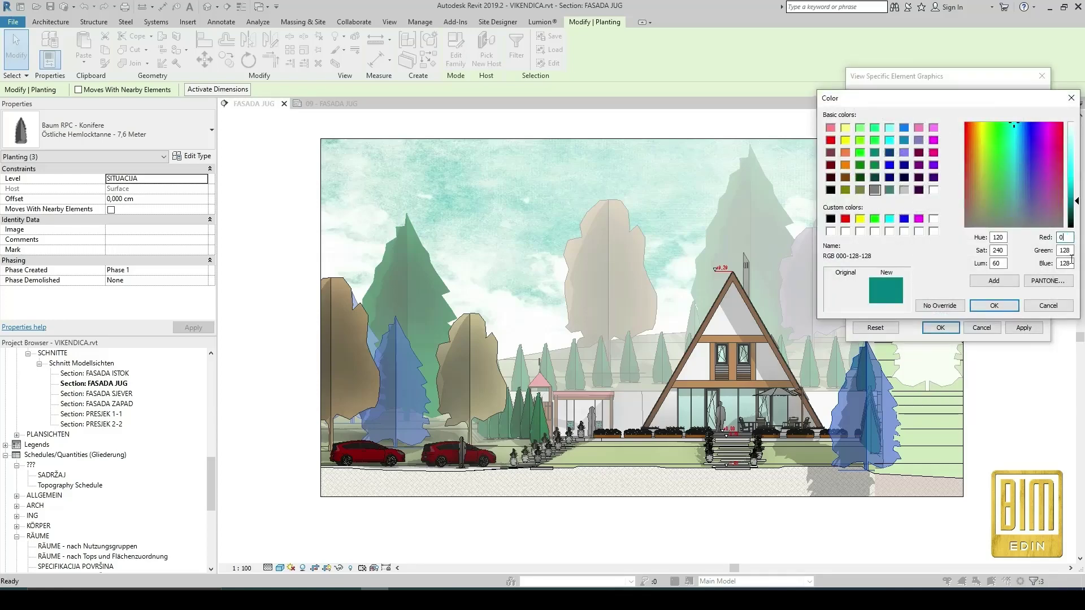
type("64")
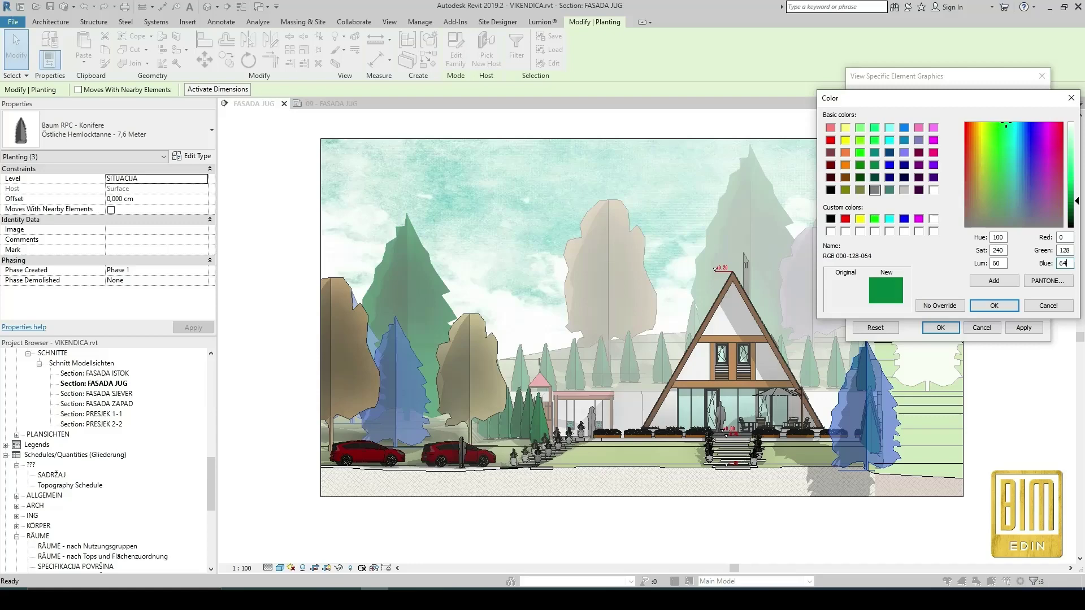
left_click(994, 305)
left_click(941, 324)
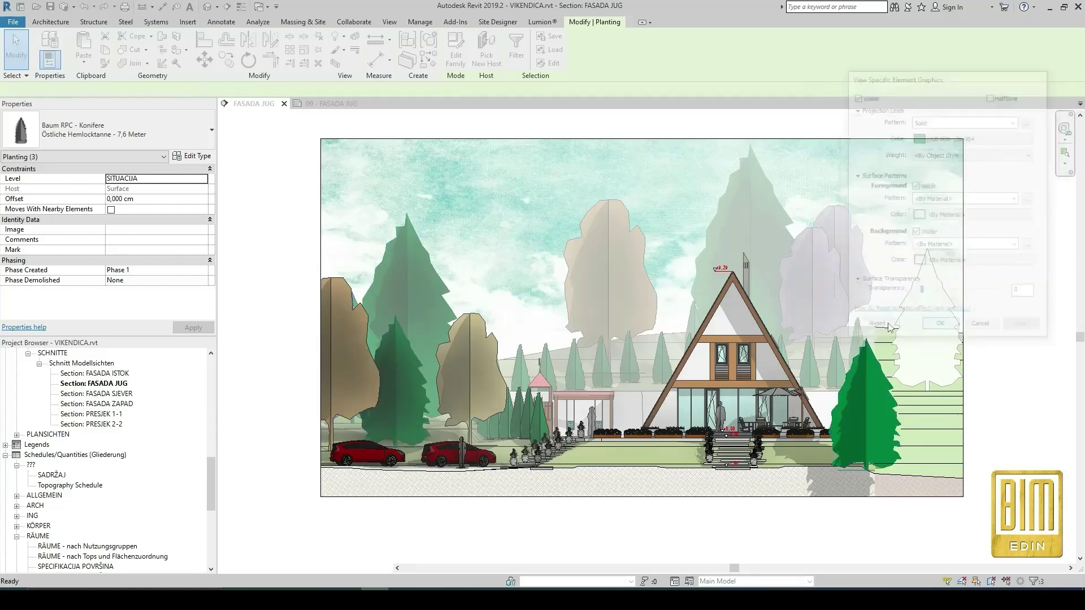
Step: Select all 32 visible small Rotzeder cedars
left_click(574, 367)
right_click(574, 368)
mouse_move(650, 231)
left_click(741, 232)
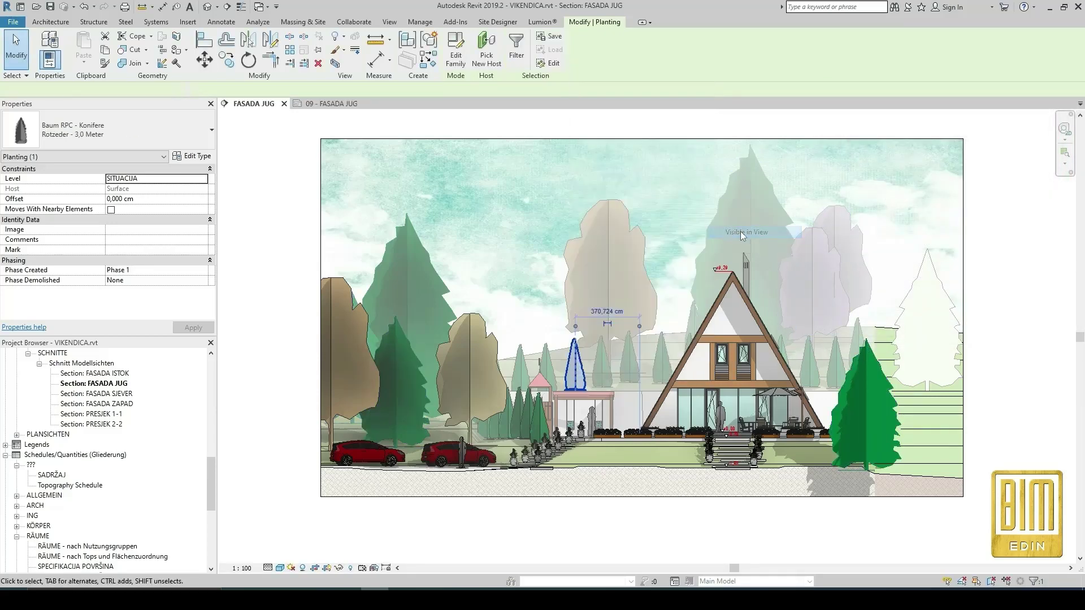
Step: Override the cedars' projection lines in this view to solid green RGB 0-128-64
right_click(501, 234)
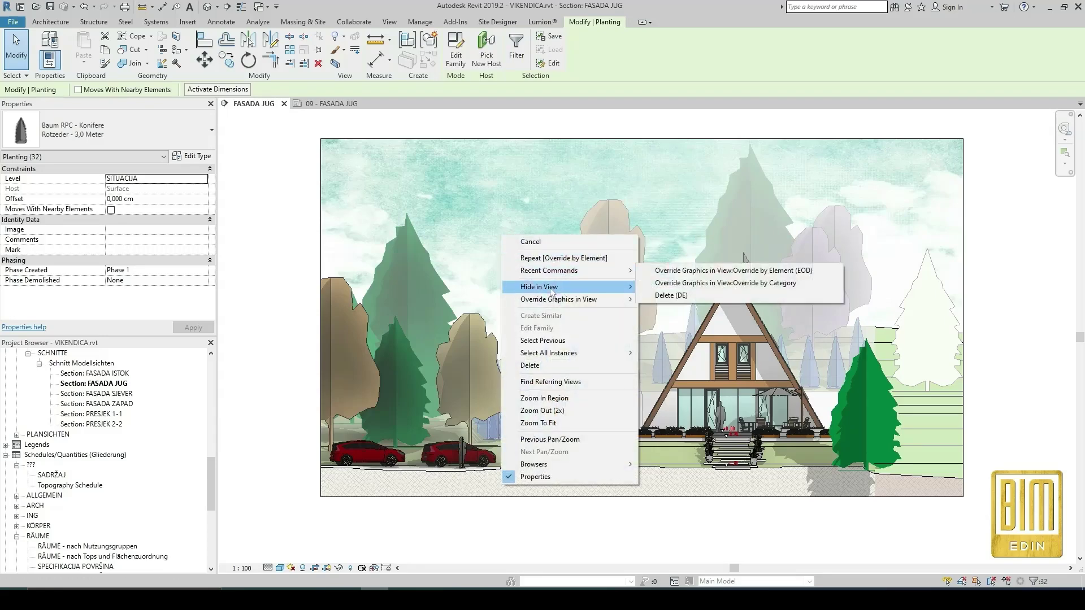
left_click(519, 225)
left_click(855, 108)
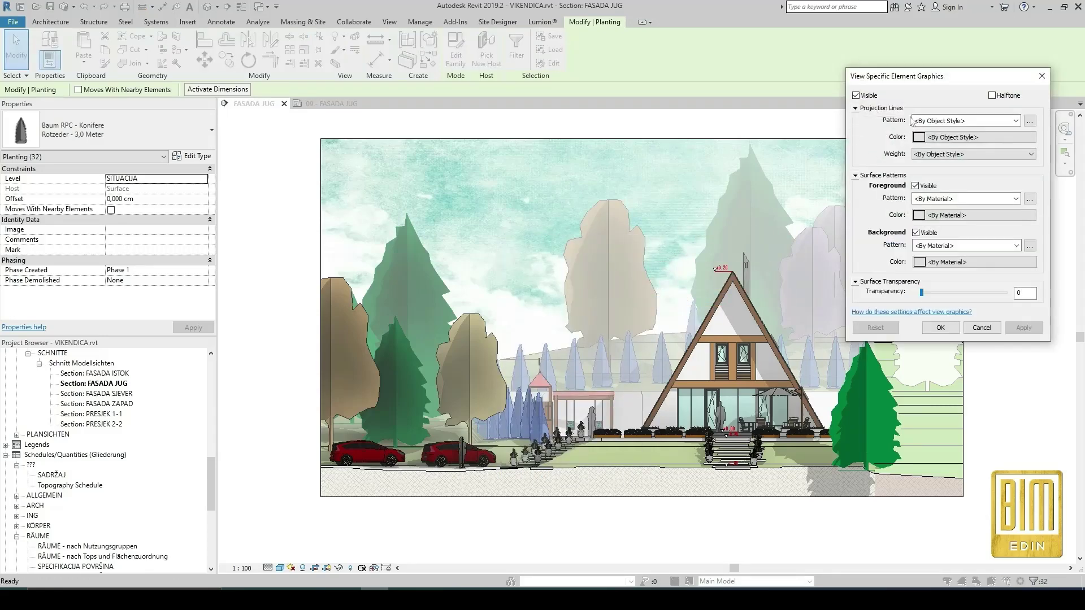
left_click(963, 120)
left_click(963, 141)
left_click(955, 138)
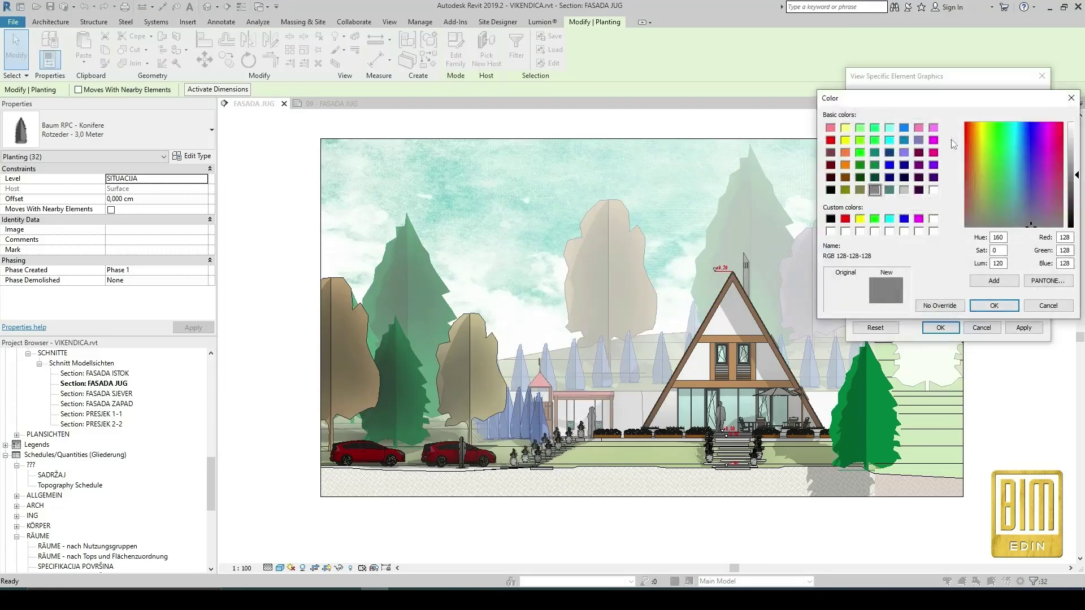
double_click(1067, 237)
type("0")
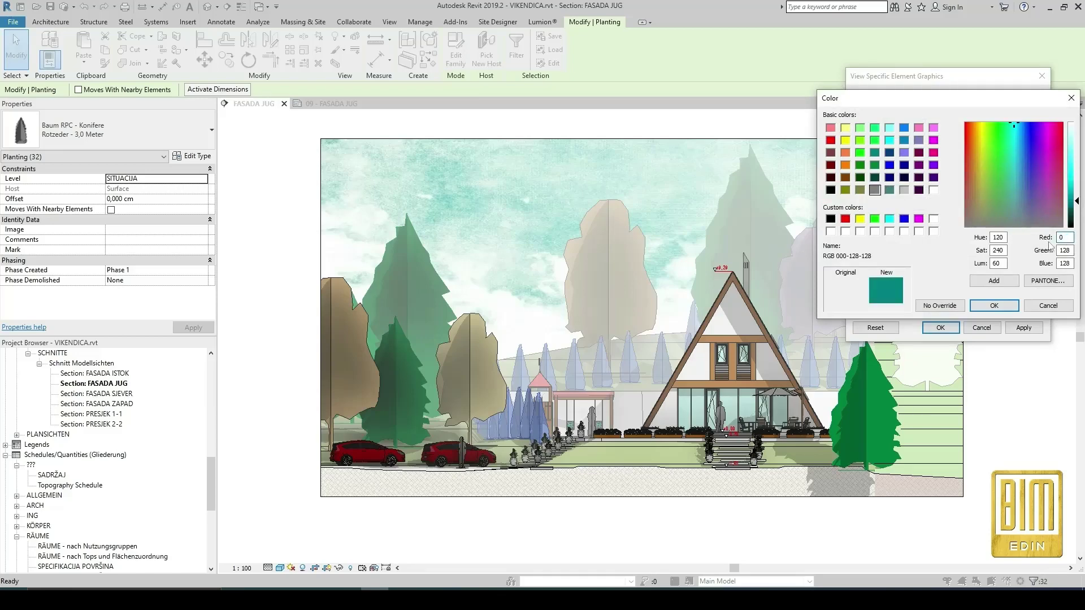
type("64")
left_click(994, 305)
left_click(1024, 327)
left_click(940, 328)
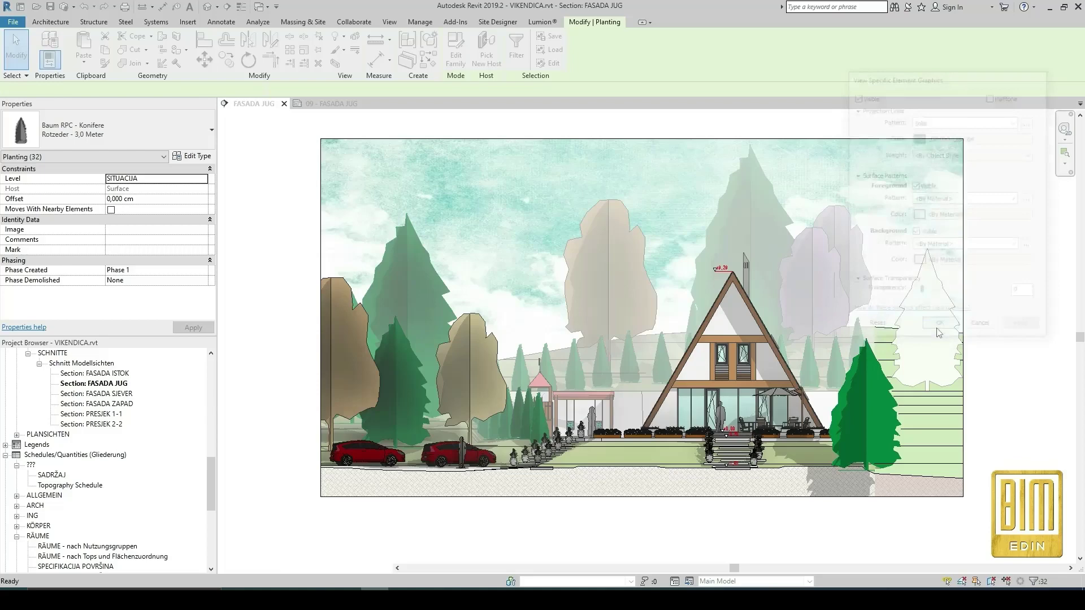
left_click(482, 202)
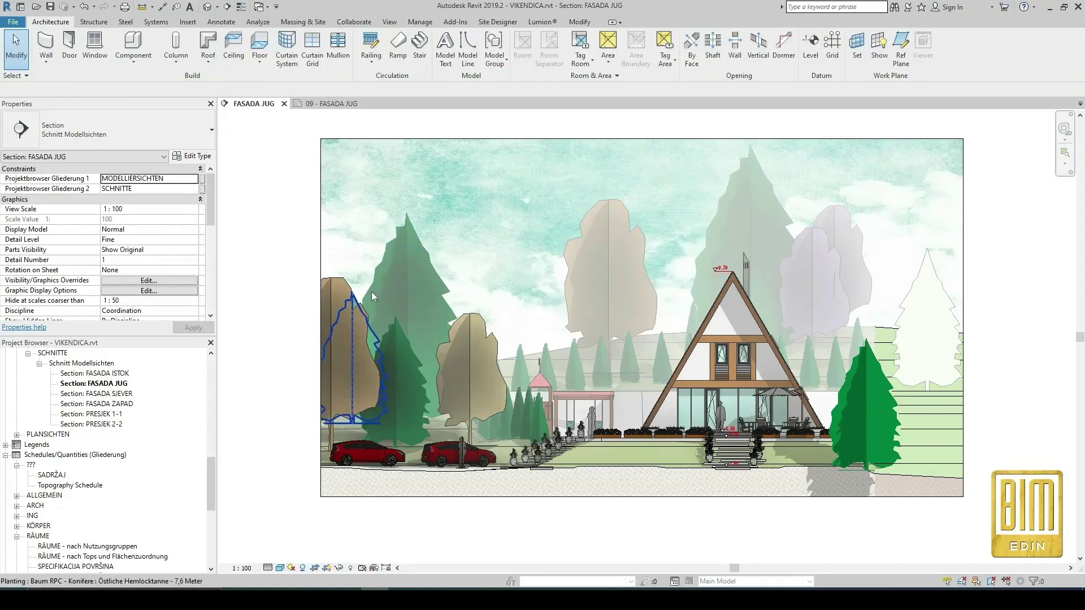
Step: Select all visible instances of the leafy Rotesche - 10 Meter tree
left_click(342, 286)
right_click(345, 284)
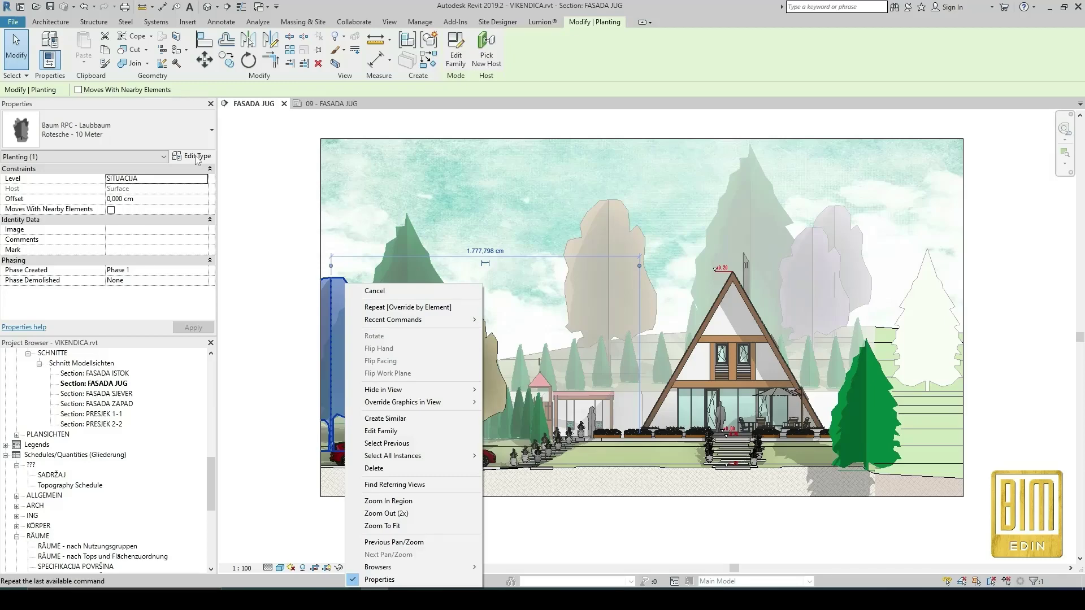
right_click(331, 284)
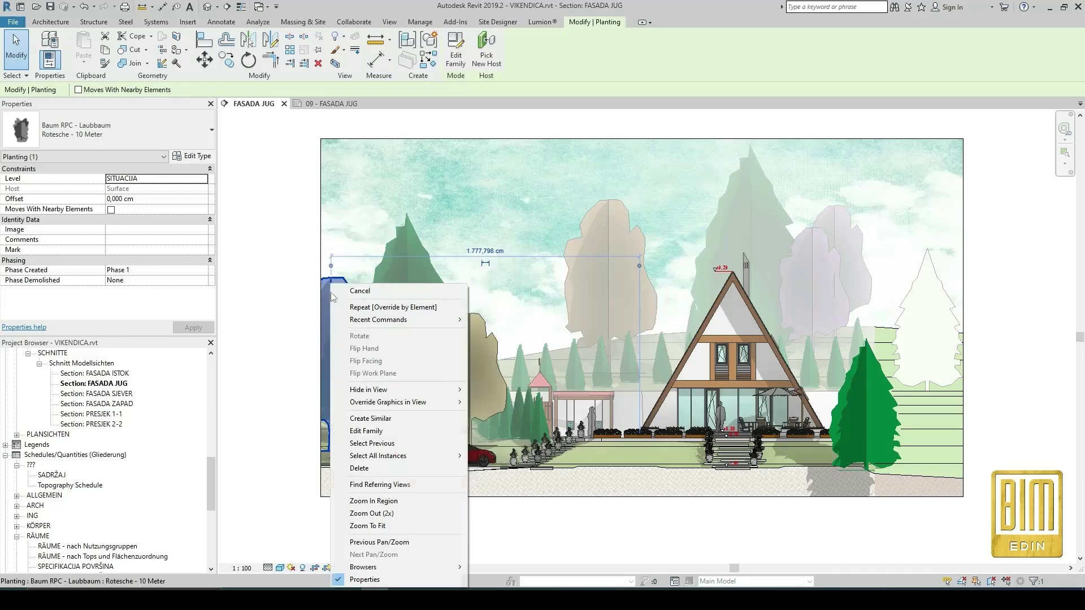
mouse_move(408, 456)
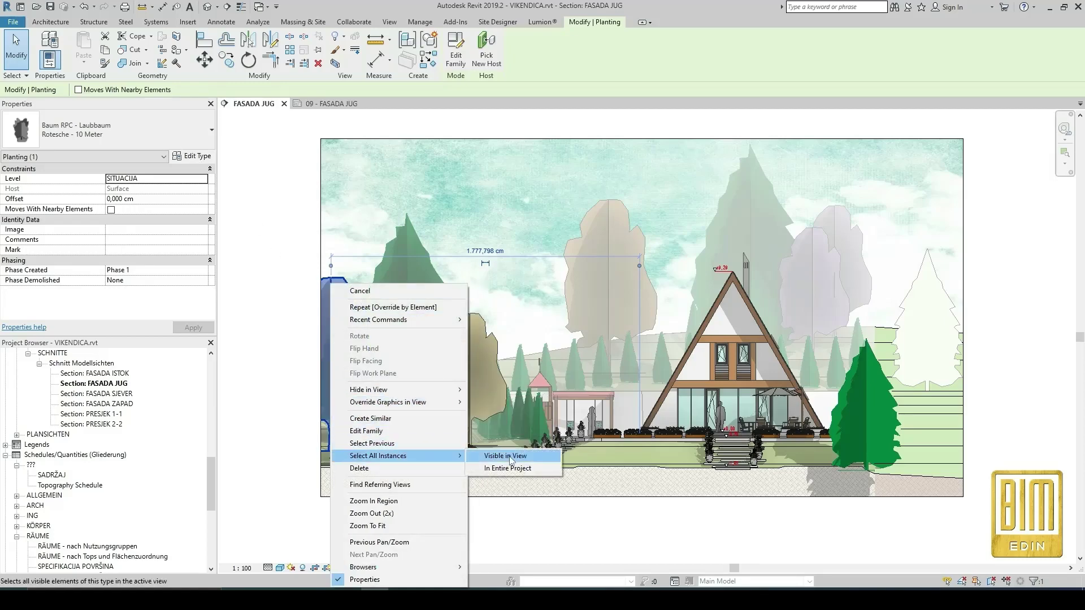
left_click(488, 455)
Step: Override the leafy trees' projection line colour in this view to tan RGB 240-190-128
right_click(464, 226)
mouse_move(535, 290)
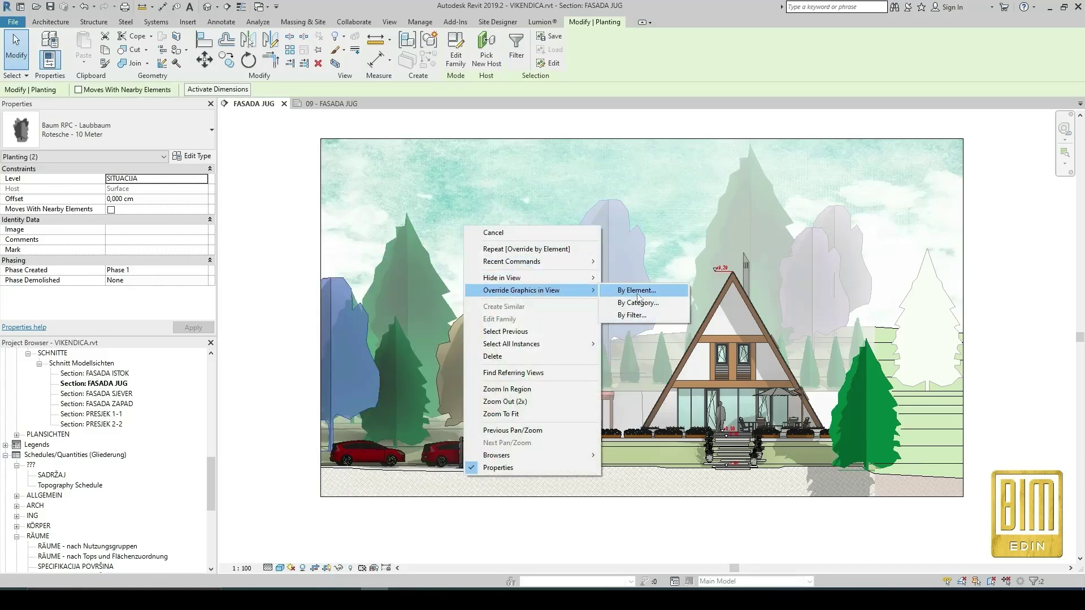
left_click(640, 291)
left_click(855, 108)
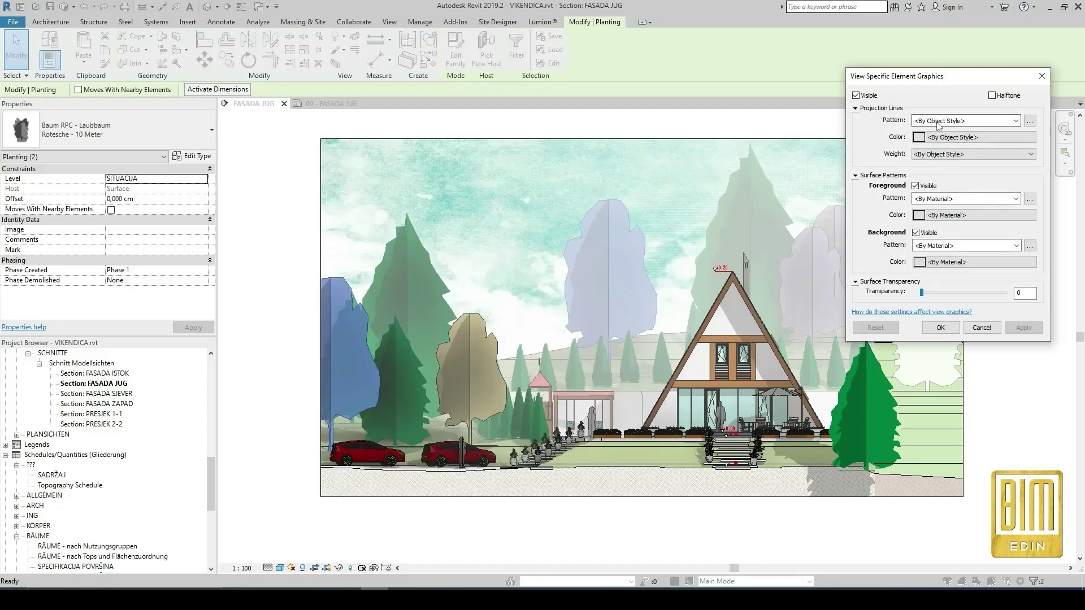
left_click(966, 121)
left_click(946, 136)
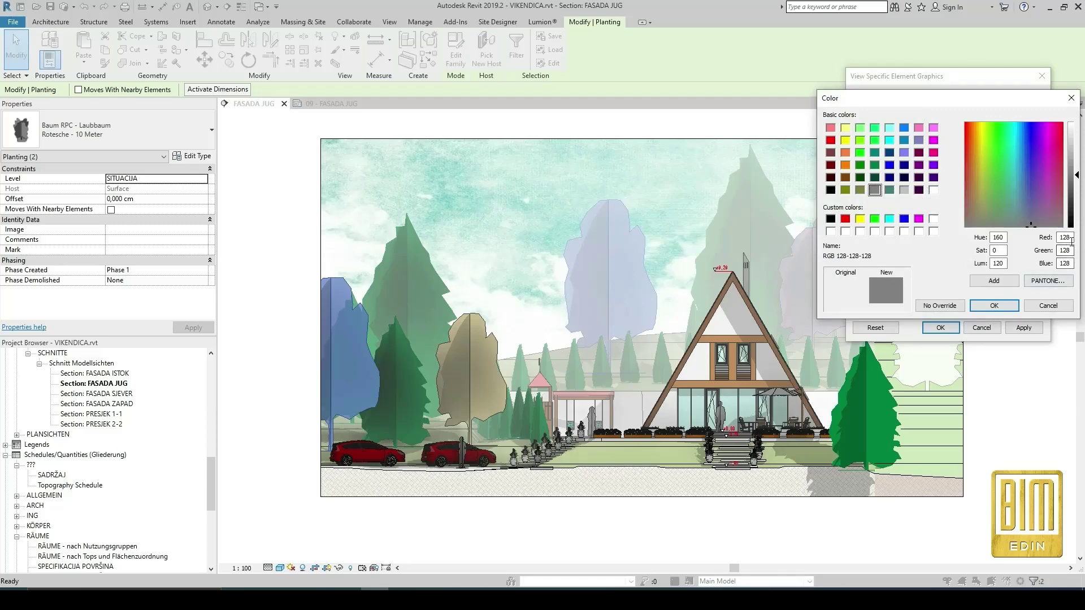
double_click(1070, 238)
type("240-")
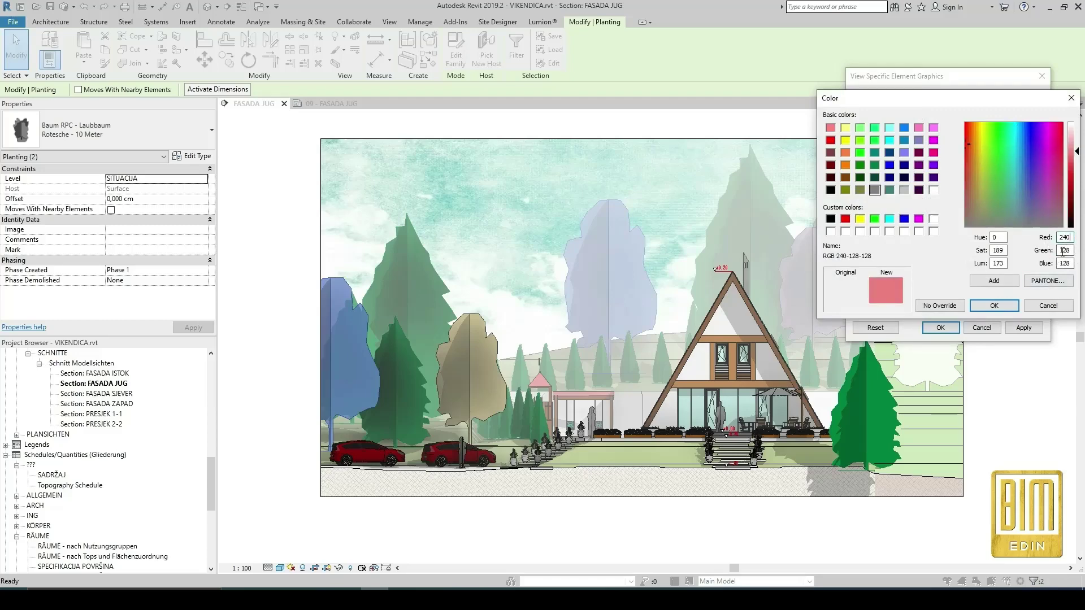
type("190")
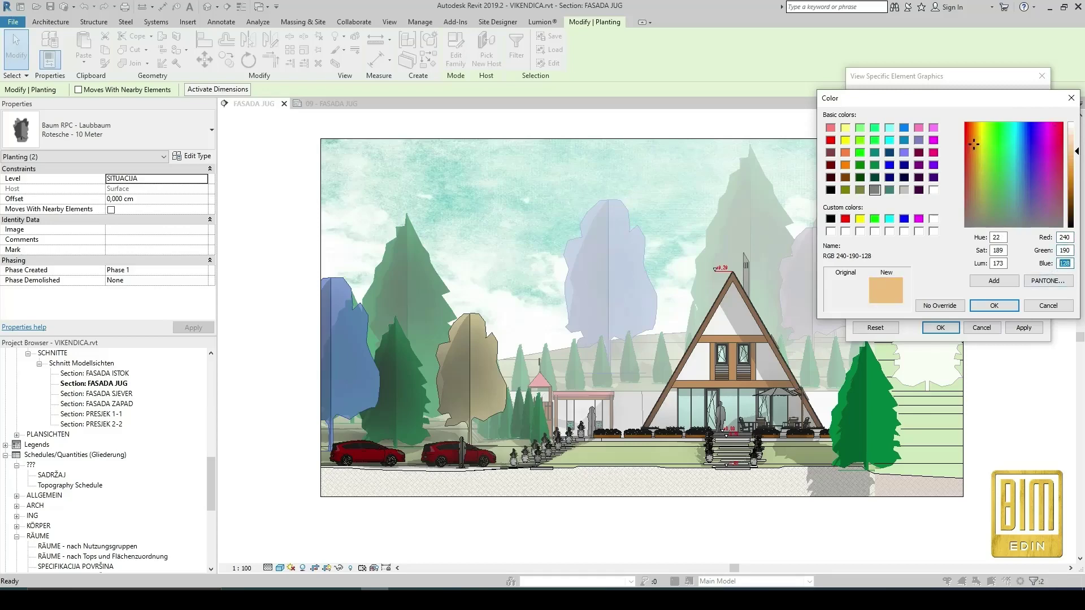
left_click(994, 305)
left_click(940, 327)
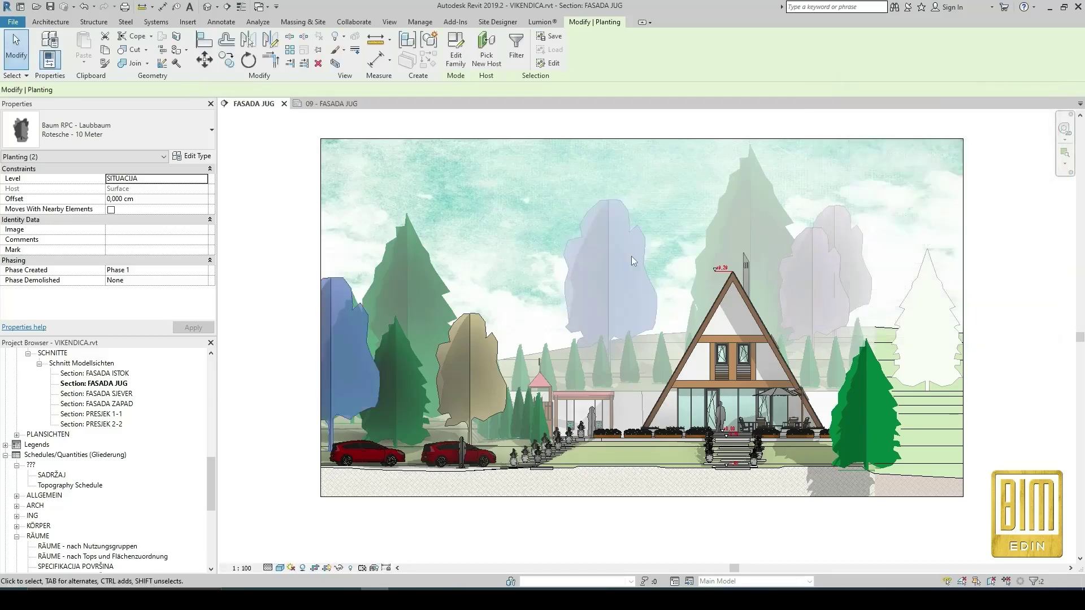
Step: Select the blue tree left of the house and bring up its By Element graphic overrides
left_click(472, 337)
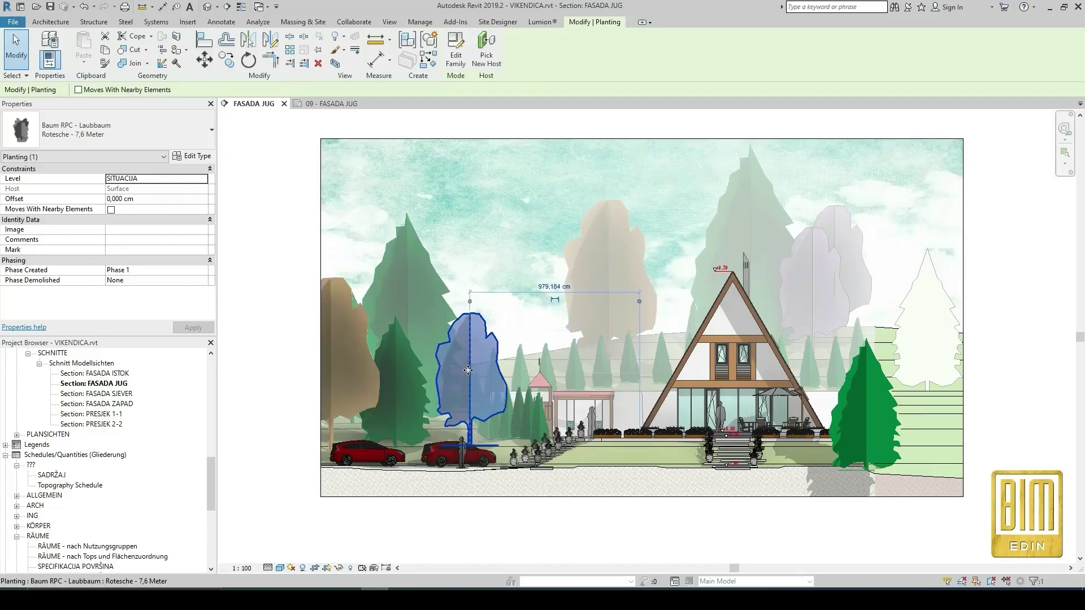
key("Escape")
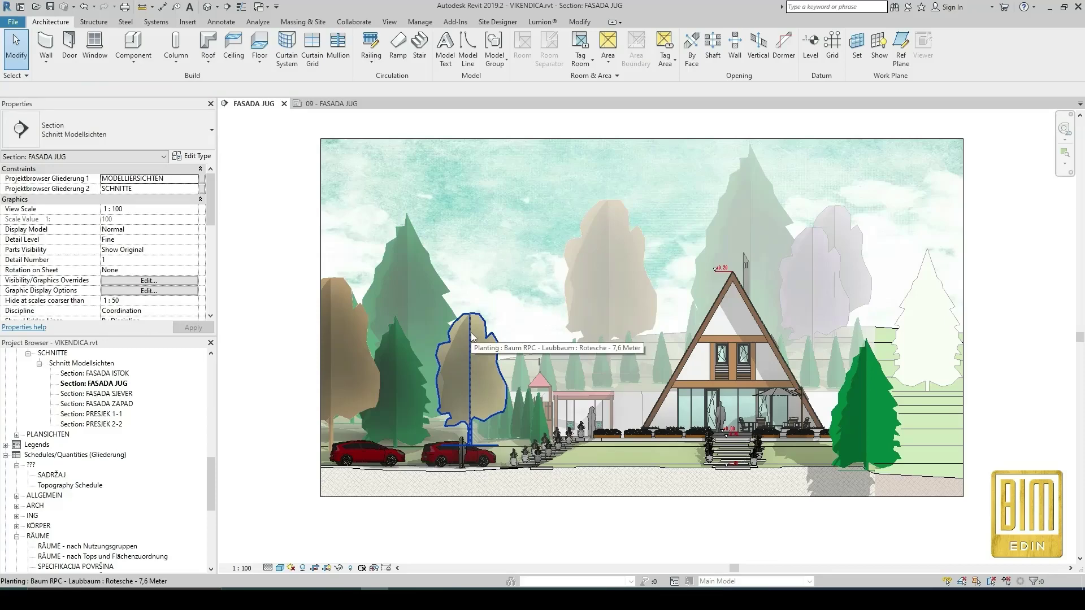
left_click(472, 334)
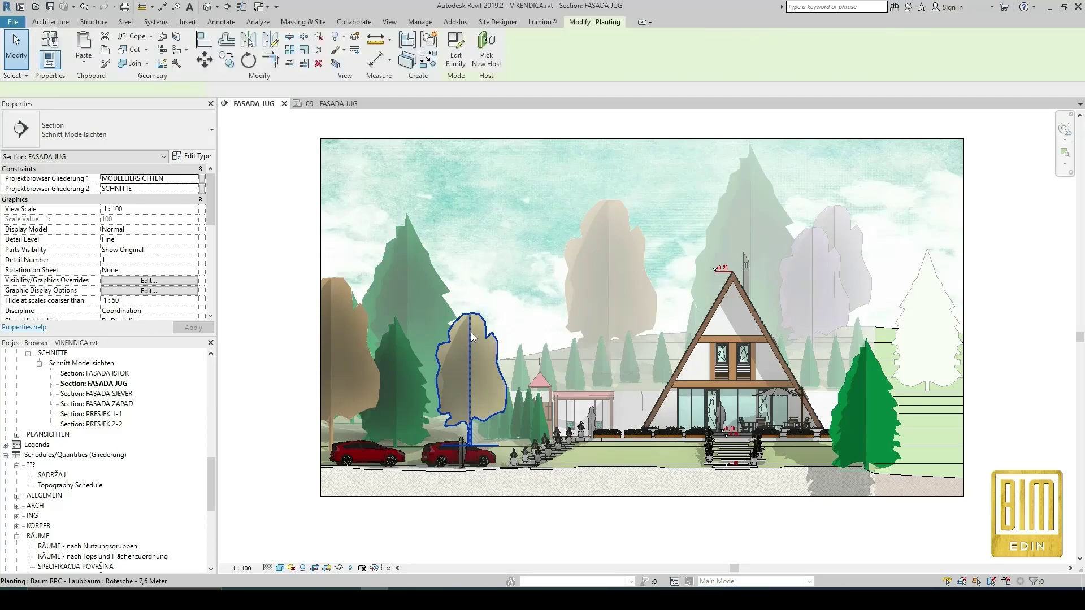
right_click(472, 334)
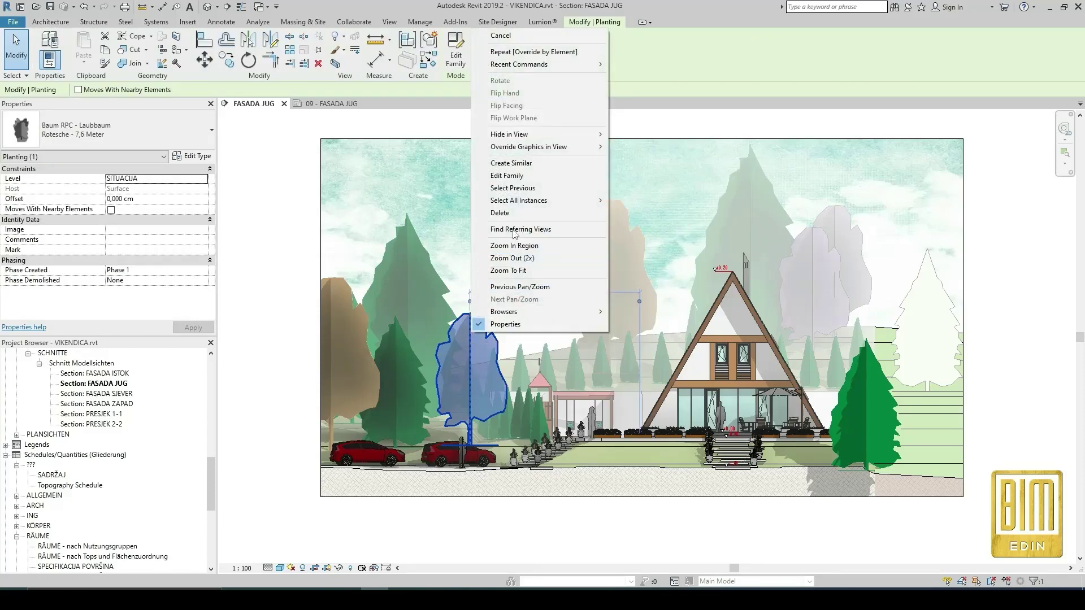
mouse_move(529, 147)
left_click(635, 151)
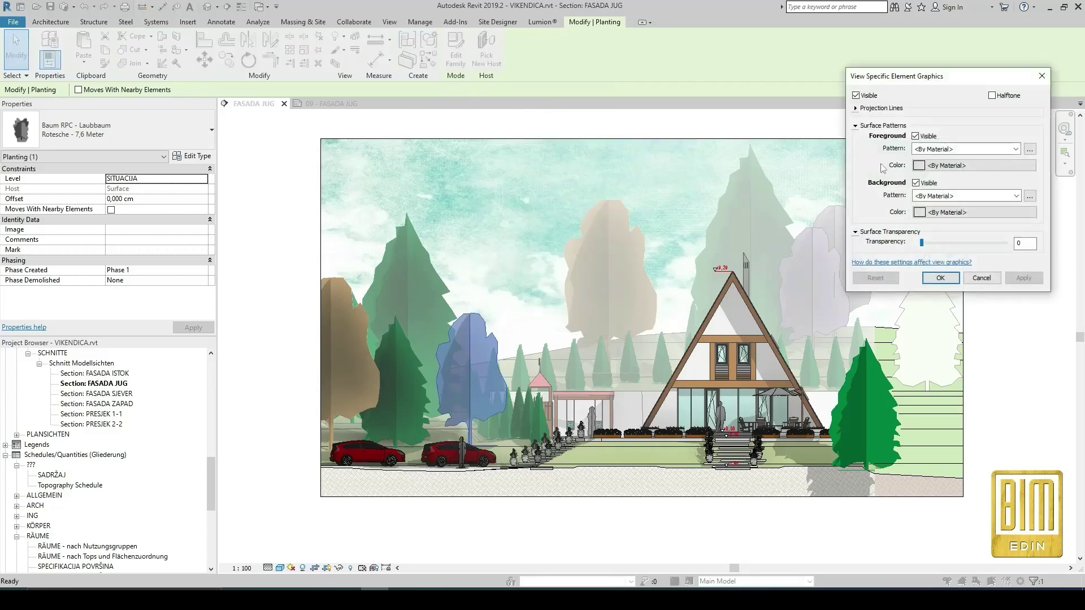
Step: Give the tree solid projection lines in pale yellow 251-227-155 and apply the override
left_click(855, 108)
left_click(966, 120)
left_click(961, 130)
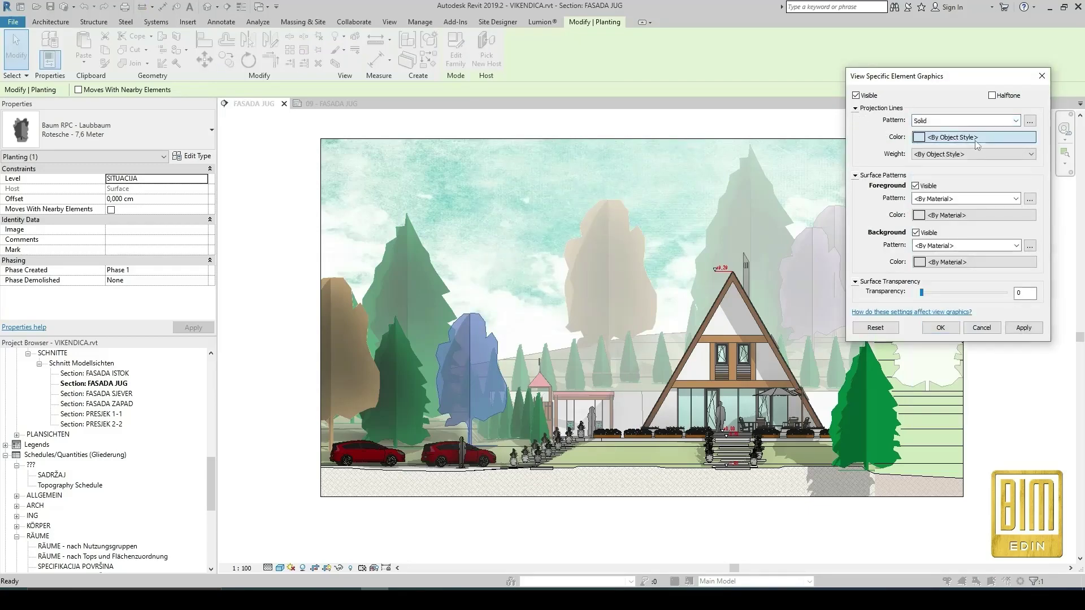
left_click(975, 138)
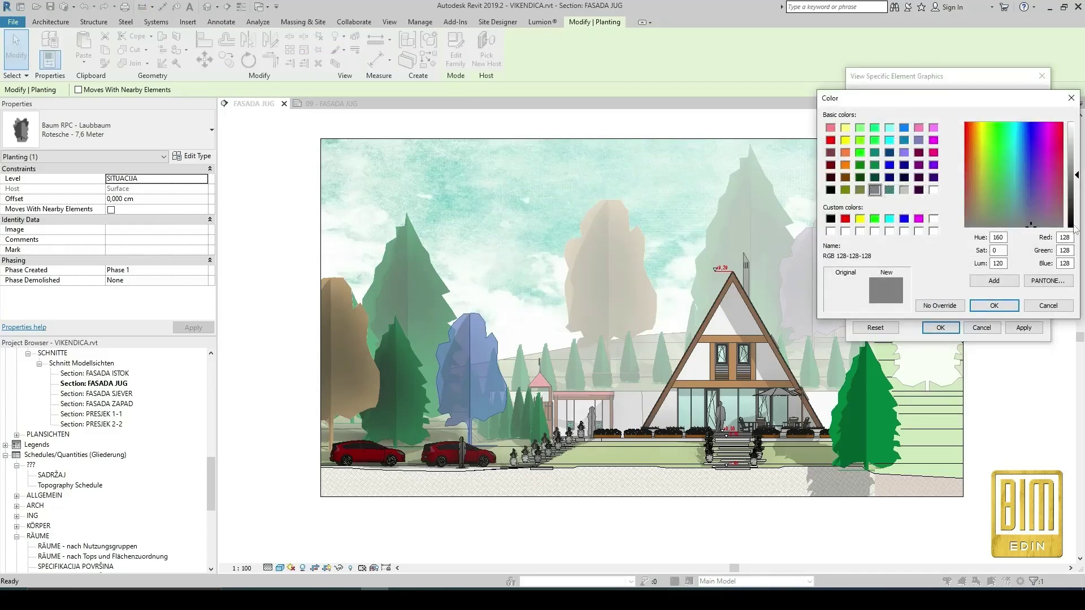
type("251-")
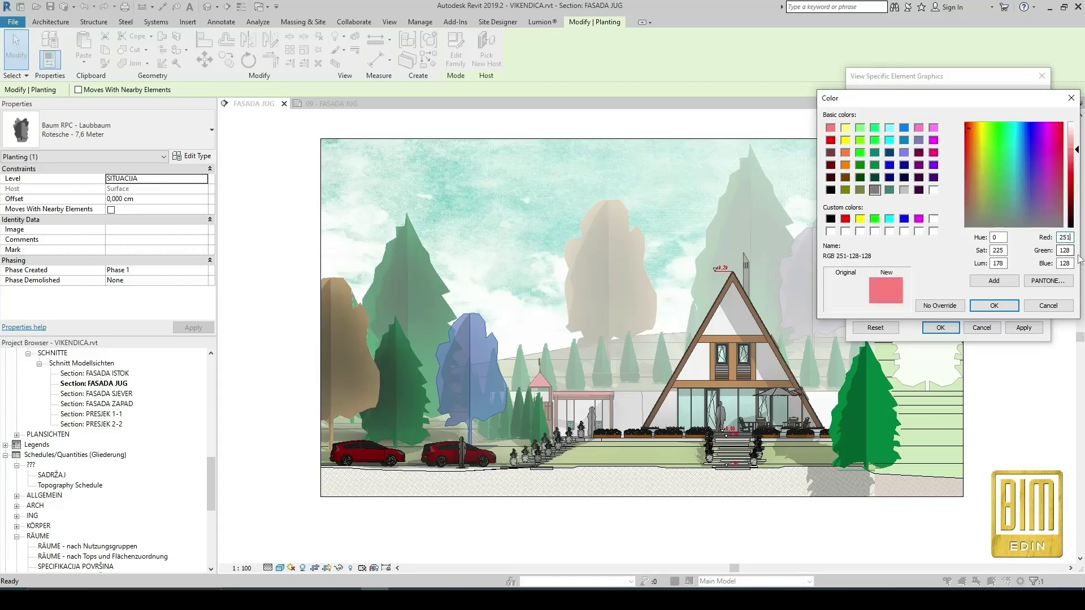
type("227-")
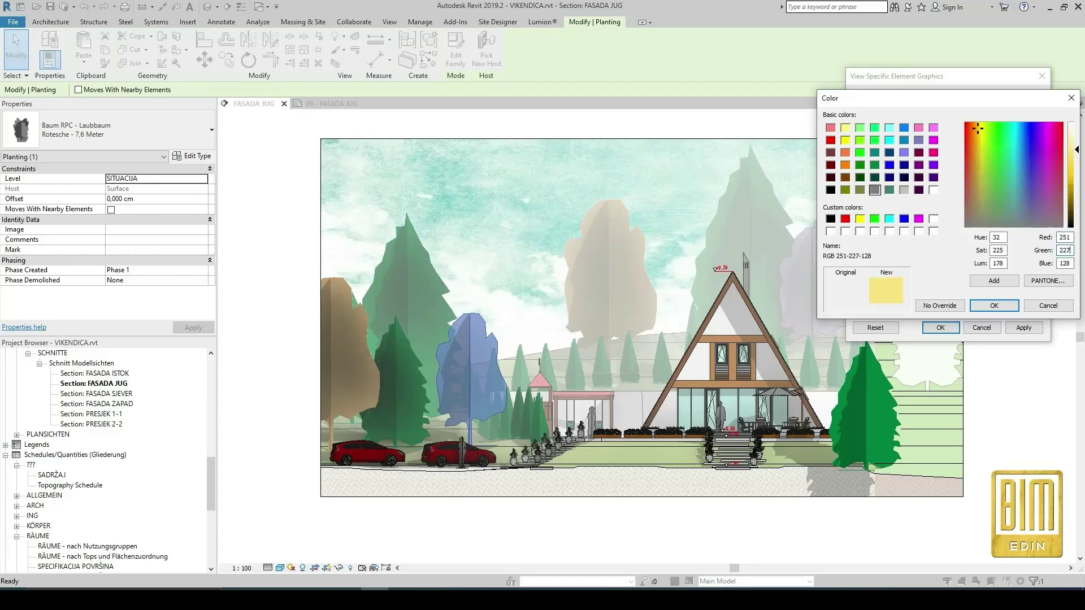
type("155")
left_click(994, 305)
left_click(940, 327)
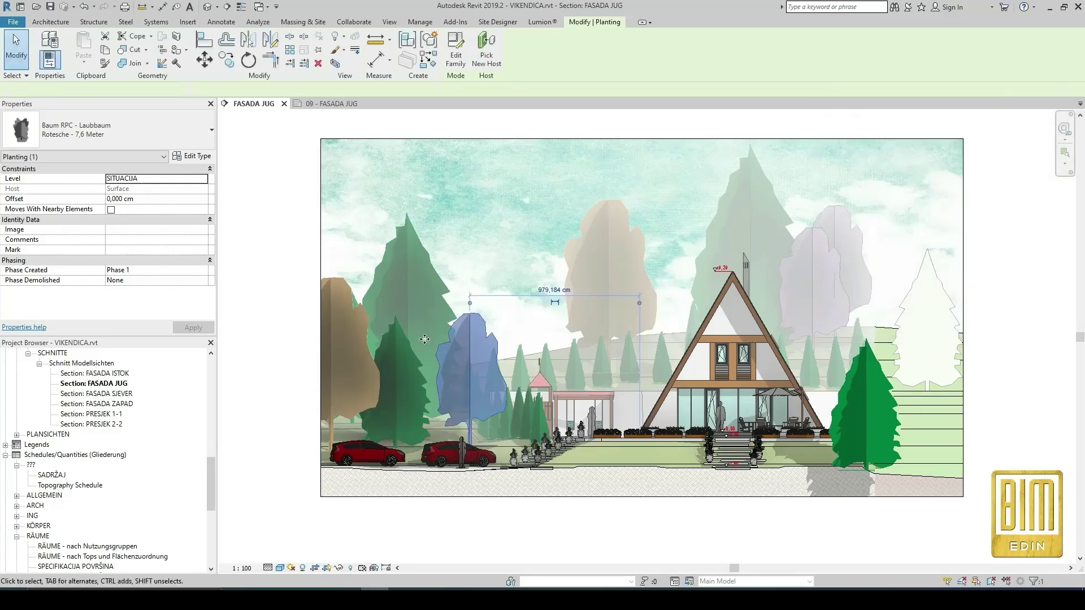
left_click(291, 299)
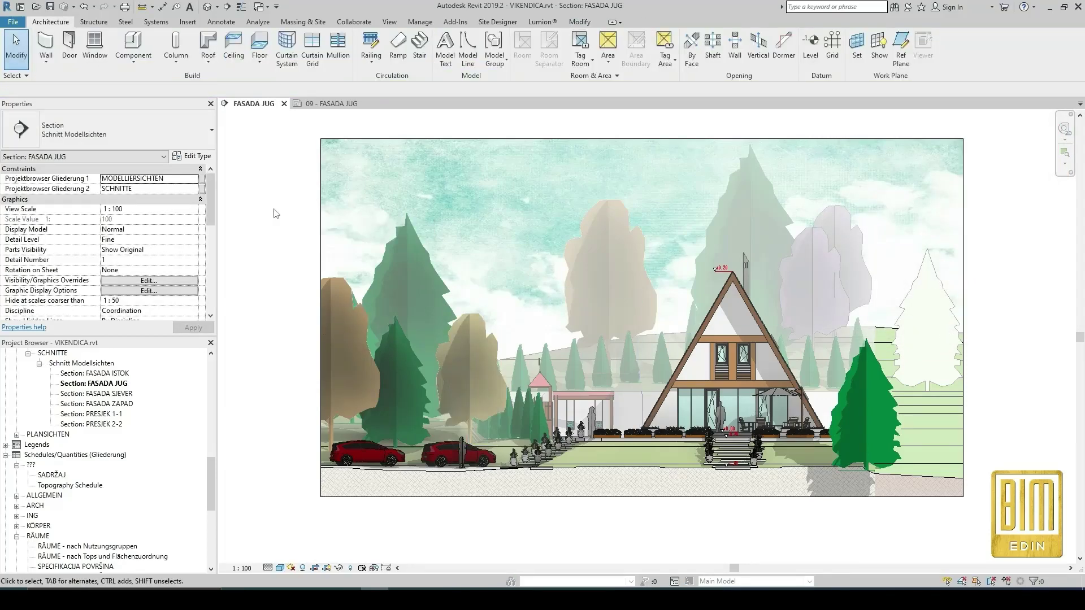
Step: Select all visible Rotesche - 7,6 Meter 4 trees and override their projection lines to solid lilac 220-174-251
right_click(815, 267)
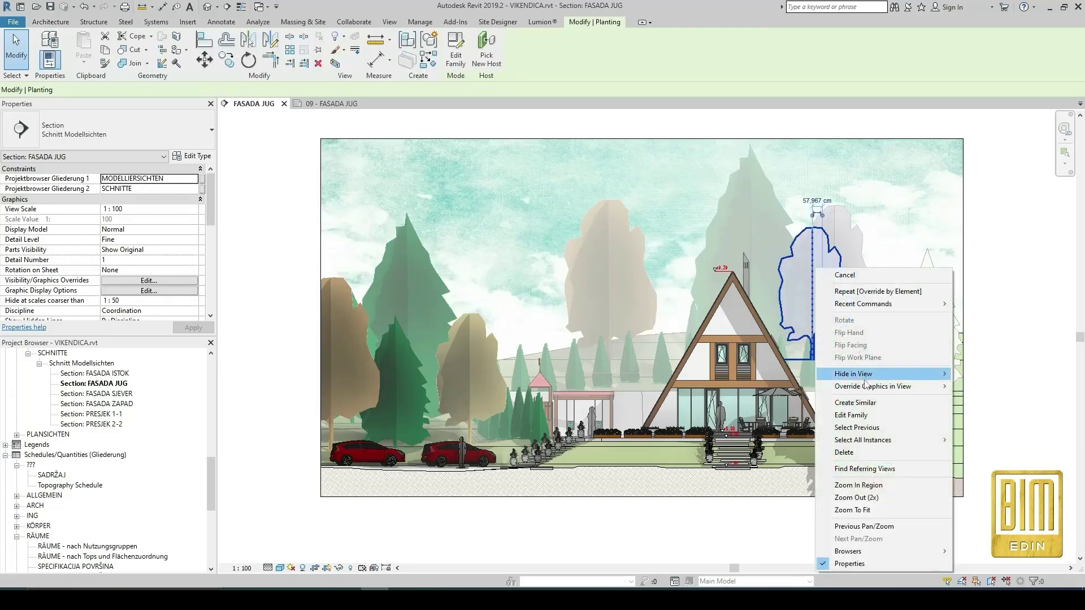
left_click(986, 440)
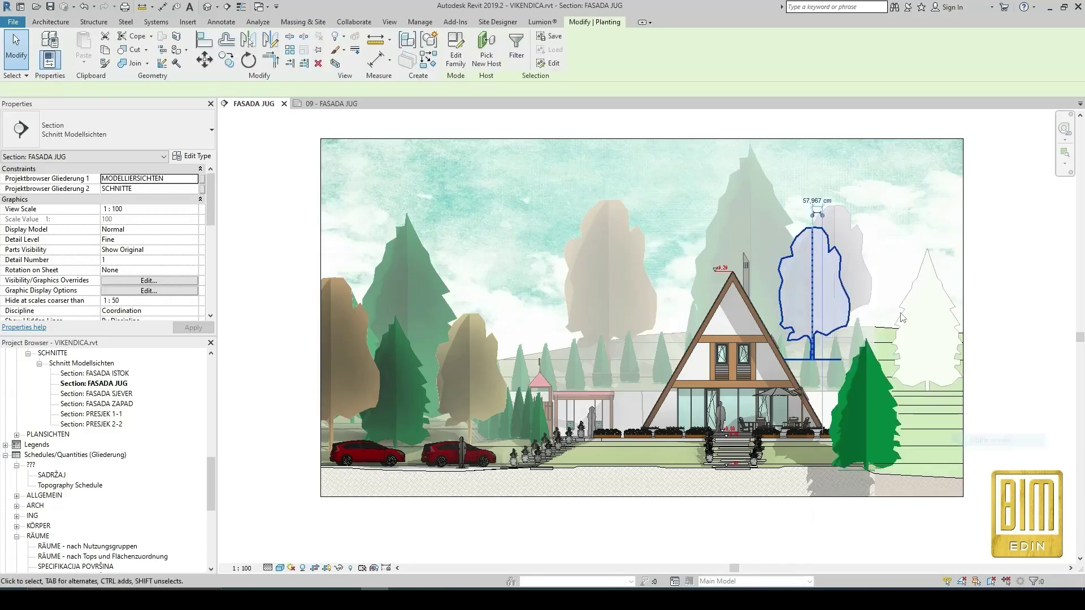
right_click(889, 218)
mouse_move(964, 281)
left_click(862, 280)
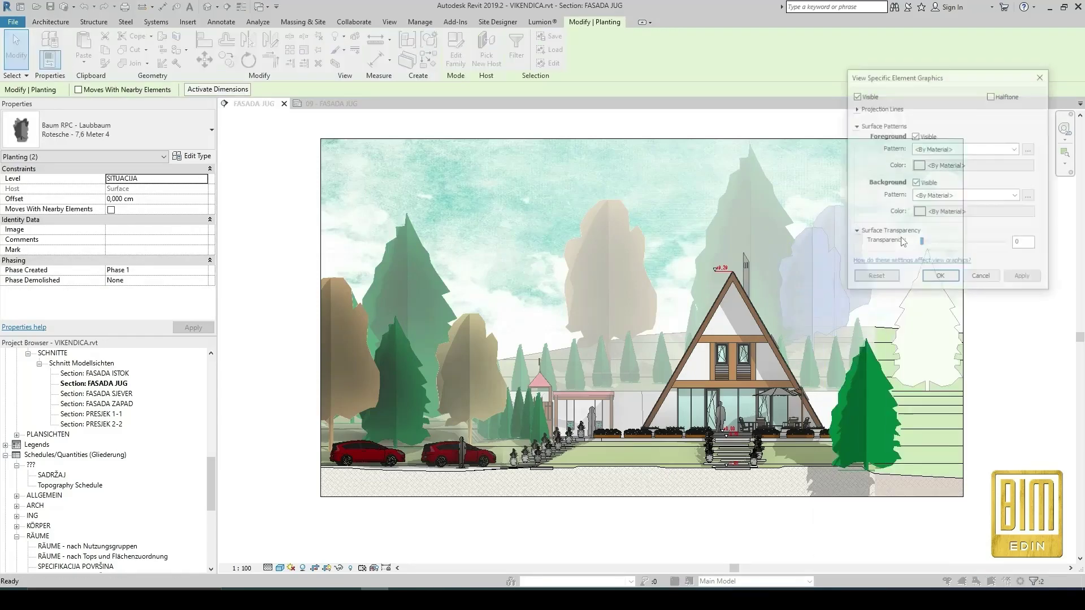
left_click(856, 108)
left_click(966, 121)
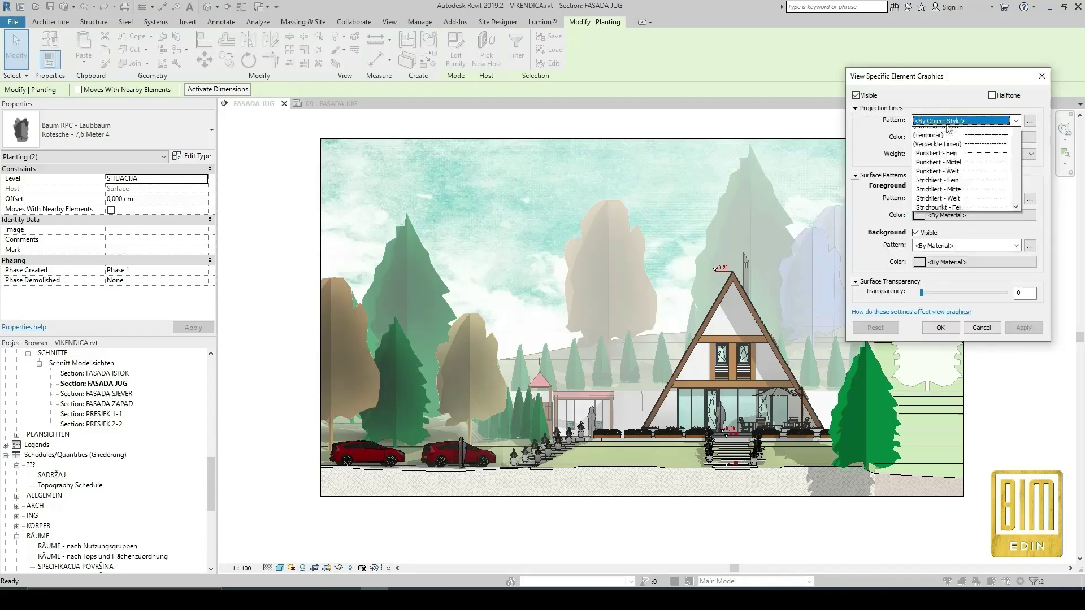
left_click(971, 141)
left_click(971, 137)
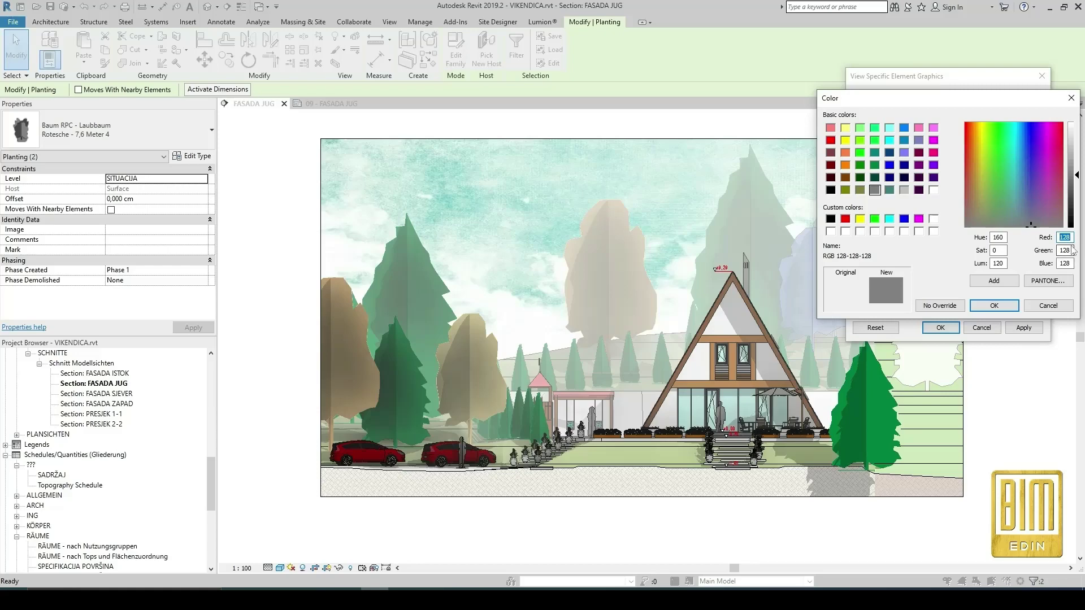
type("220")
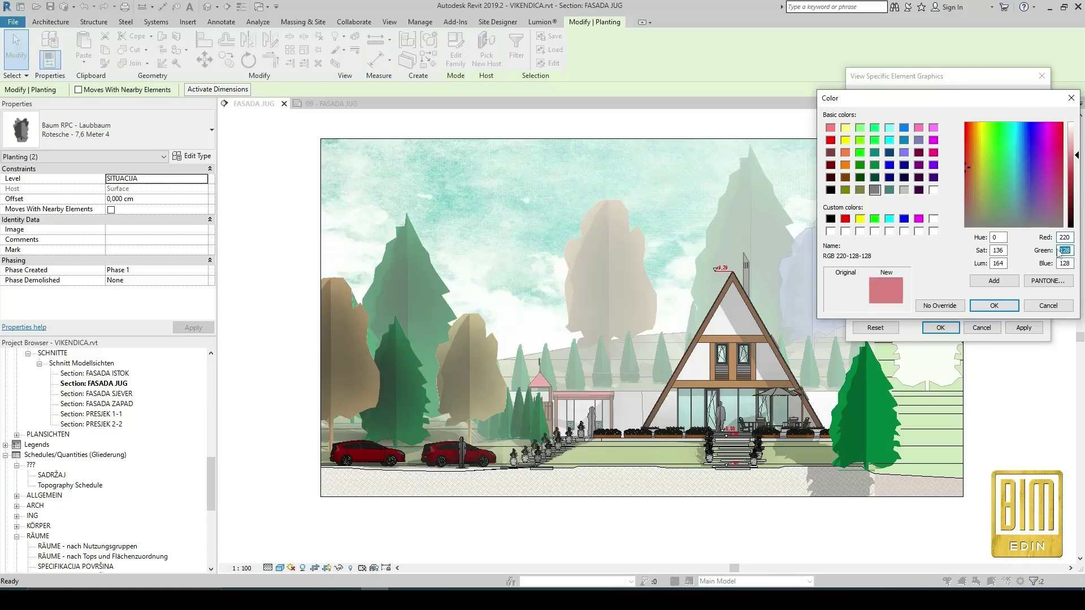
type("174")
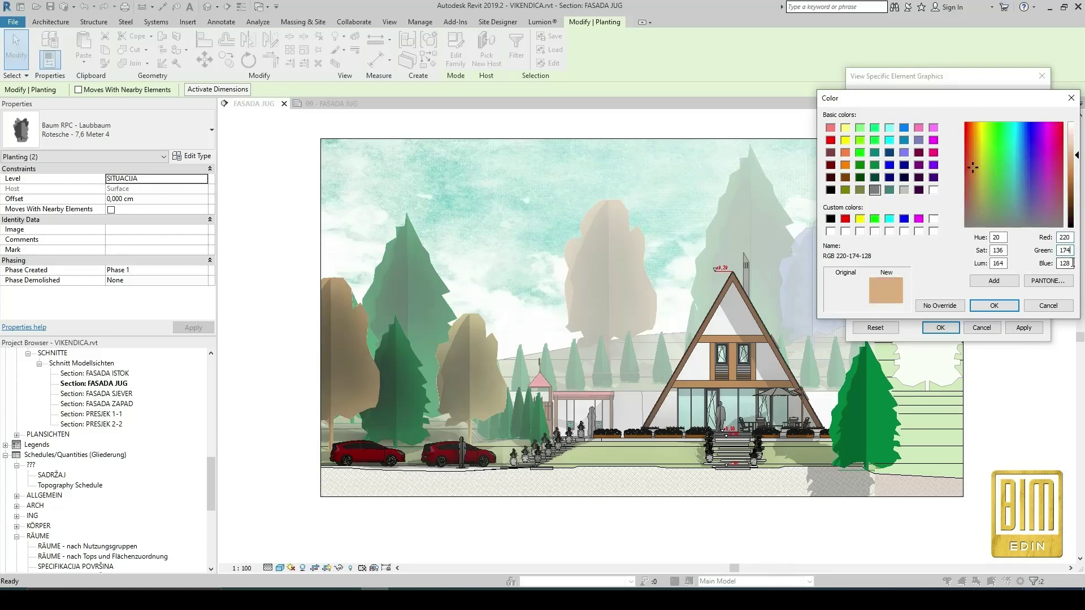
type("251")
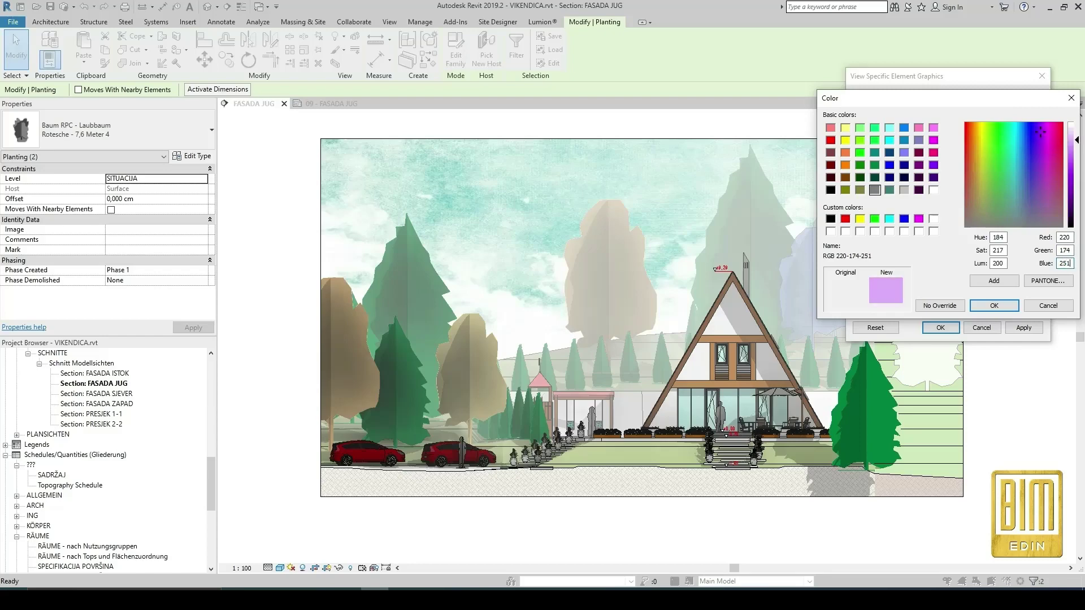
left_click(1010, 305)
left_click(275, 225)
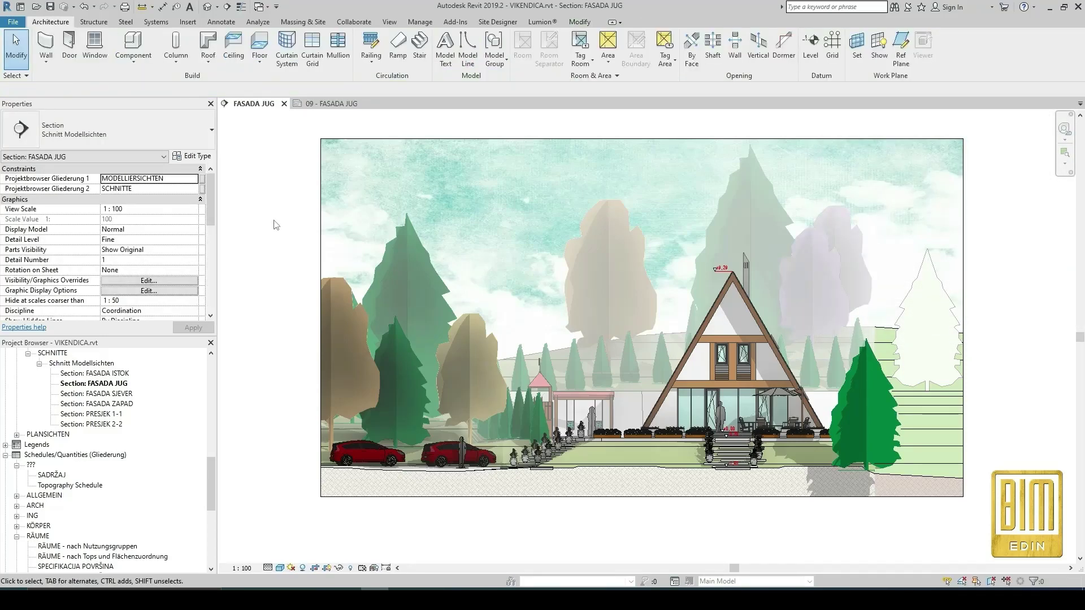
left_click(325, 104)
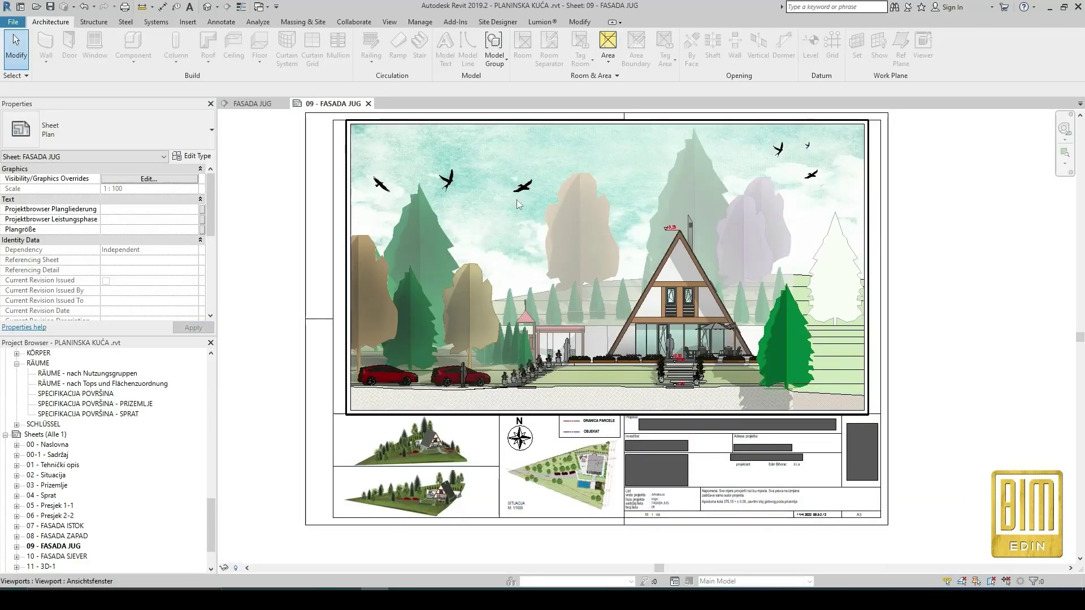
left_click(441, 192)
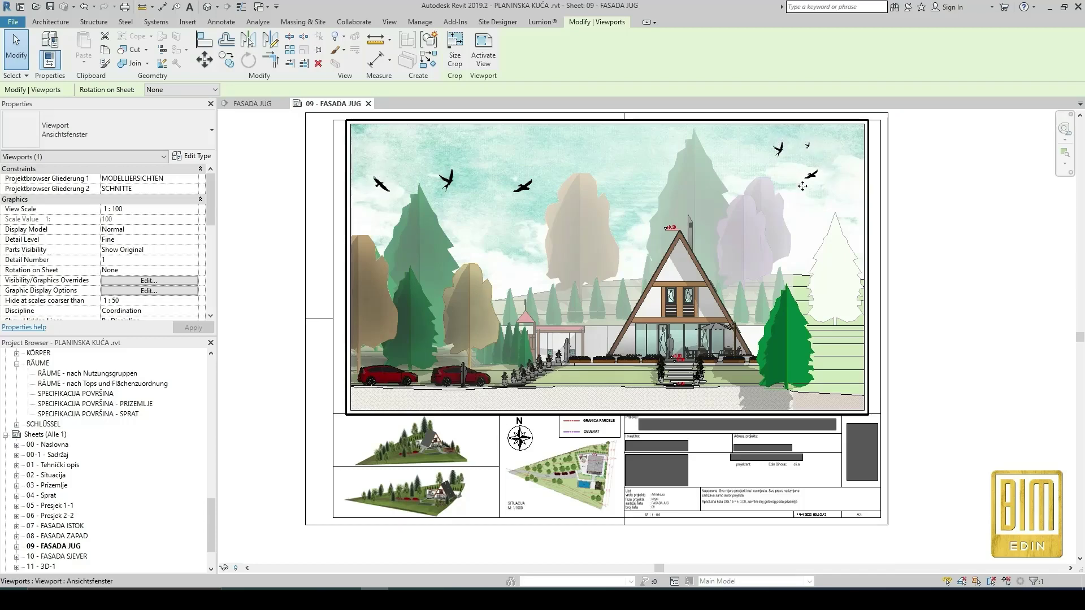
double_click(534, 163)
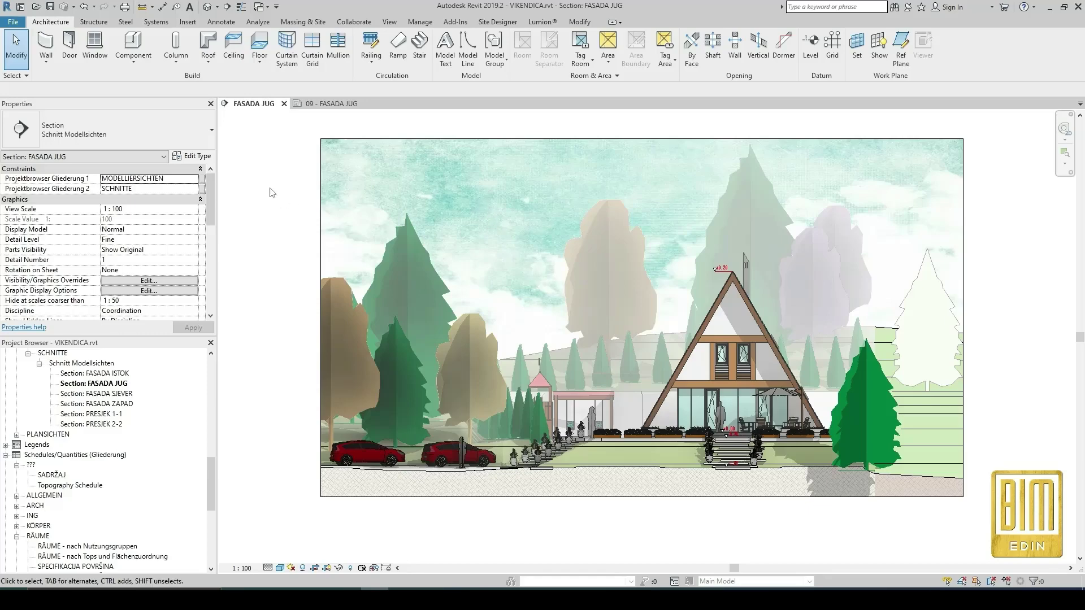
Step: Place a three-line placeholder text note in the sky above the left trees
left_click(226, 21)
left_click(486, 49)
left_click(449, 195)
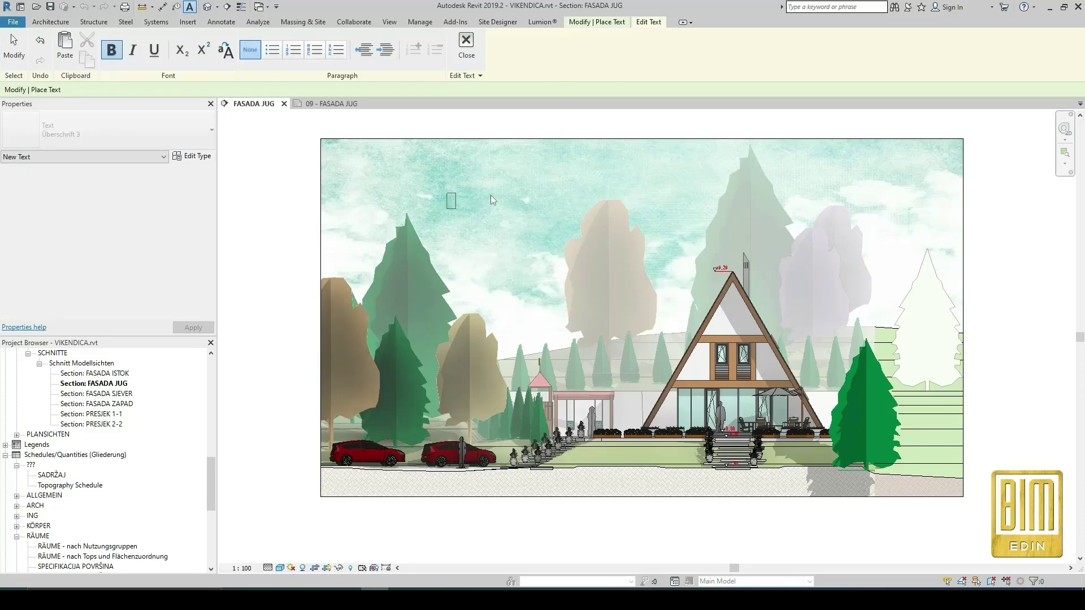
type("JDLSKLKKFJHDJ")
key("Return")
type("JSDHKJDJHSJKDHFJ")
key("Return")
type("DLSFKJSLFJ")
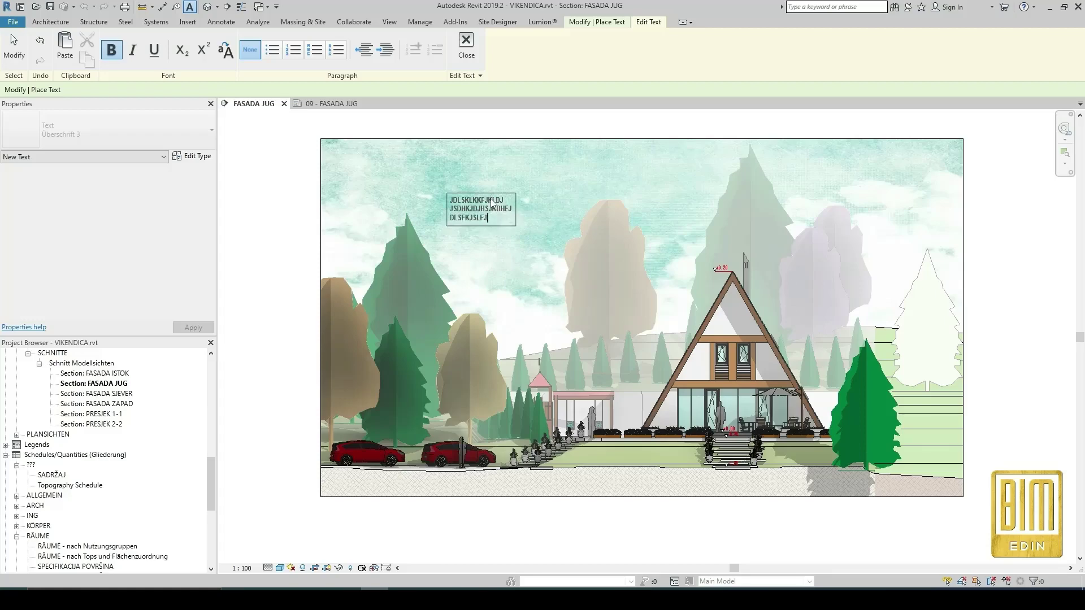
Step: Finish the text note, reselect it and bring up its type properties
left_click(466, 46)
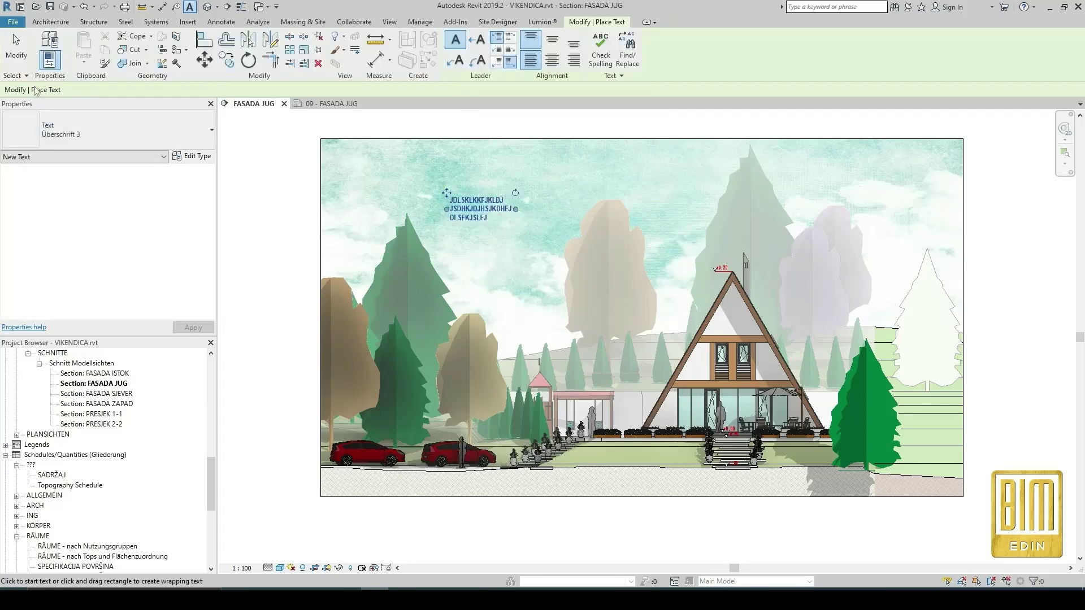
left_click(16, 48)
left_click(500, 218)
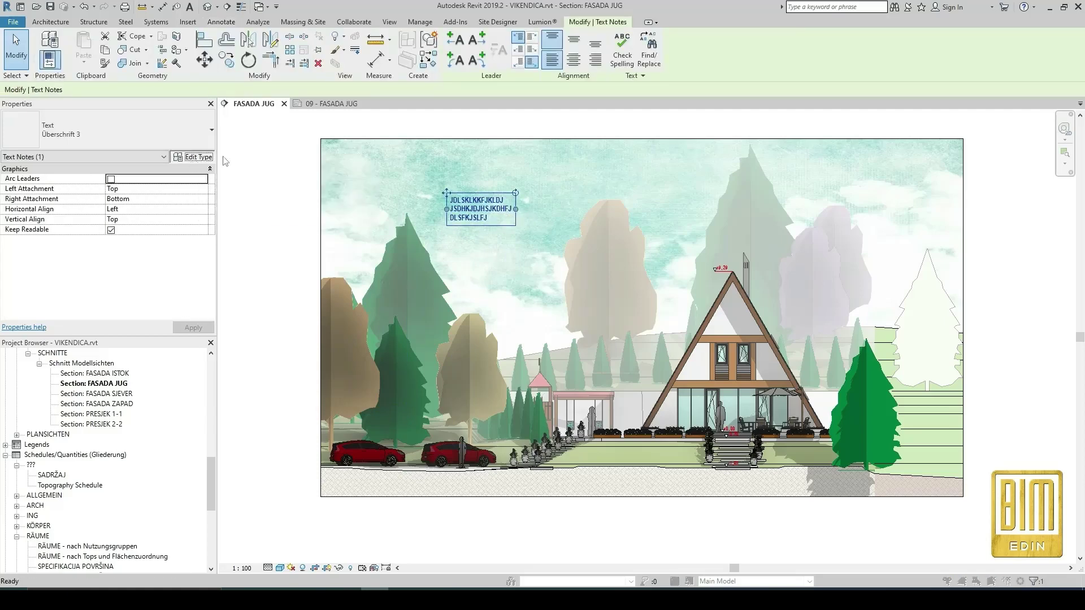
left_click(193, 157)
Step: Duplicate the text type as BIRDS with 5 mm text size and Birds of a Feather font
left_click(240, 135)
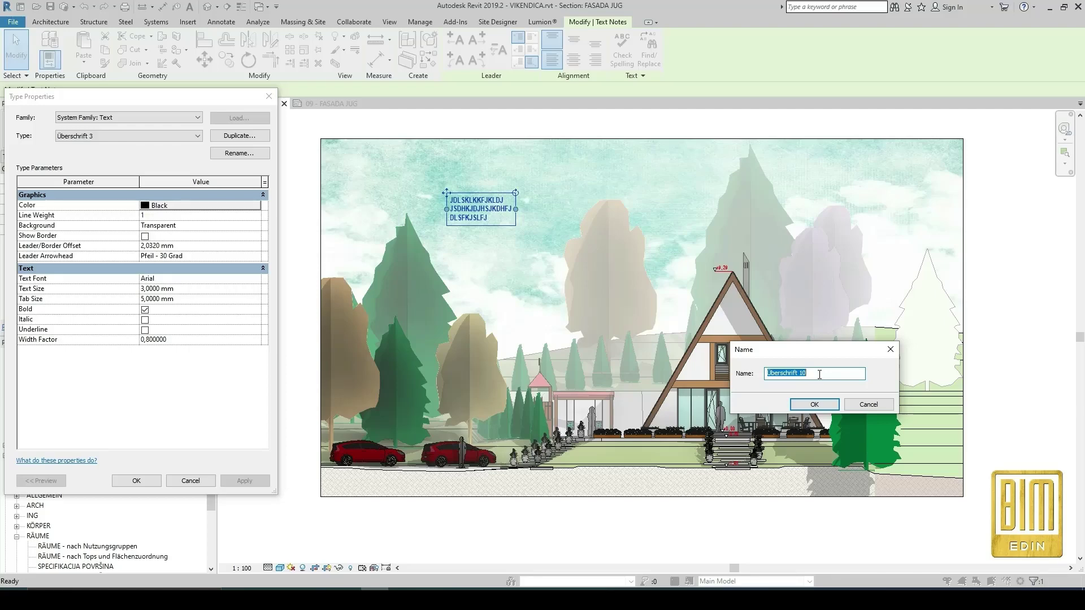
type("BIRDS")
left_click(814, 405)
left_click(192, 289)
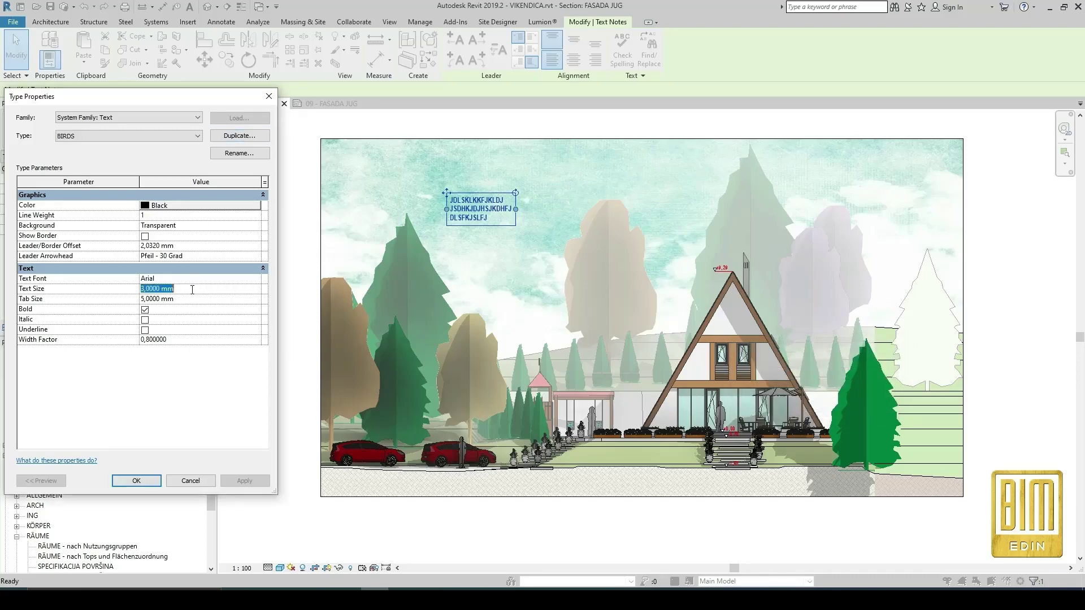
type("5")
left_click(256, 280)
left_click(256, 279)
type("Birds of a Feather")
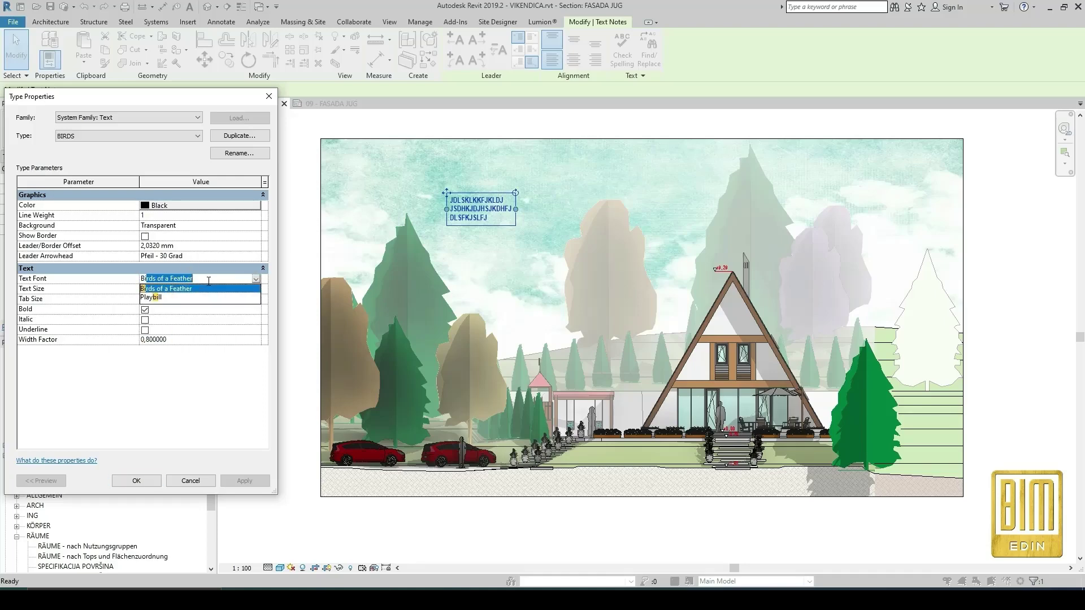
left_click(136, 481)
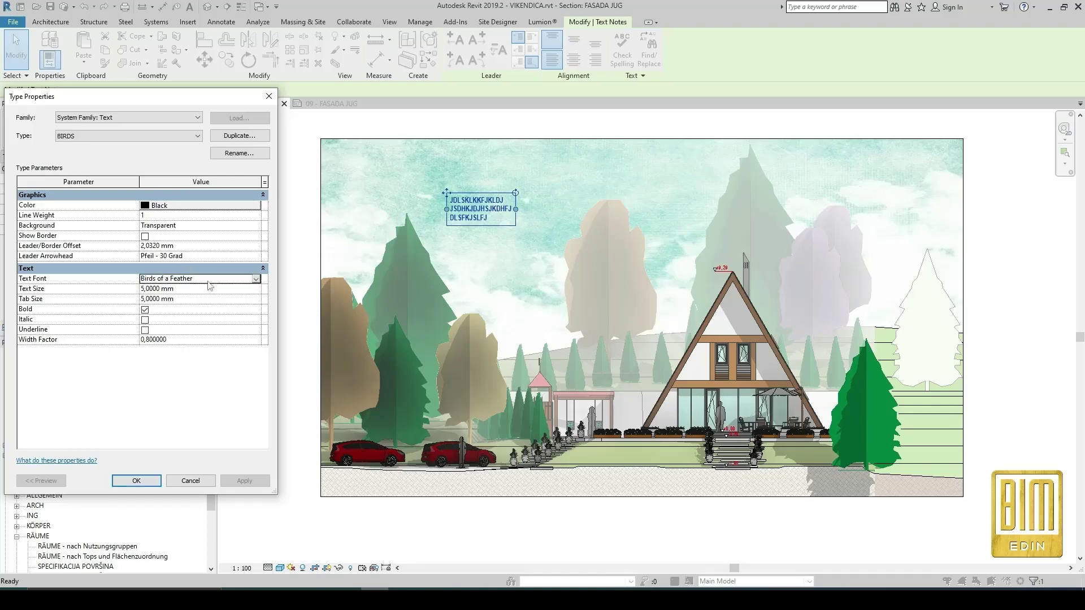
left_click(136, 481)
Step: Shorten the string of bird glyphs in the note and start a second line
scroll(486, 205, "up", 3)
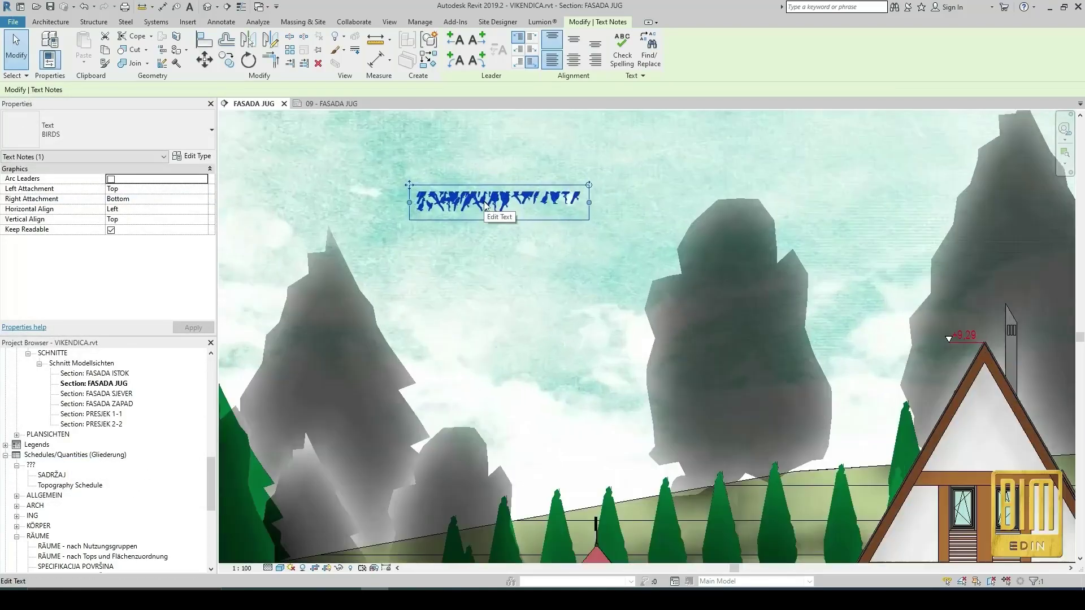
double_click(521, 211)
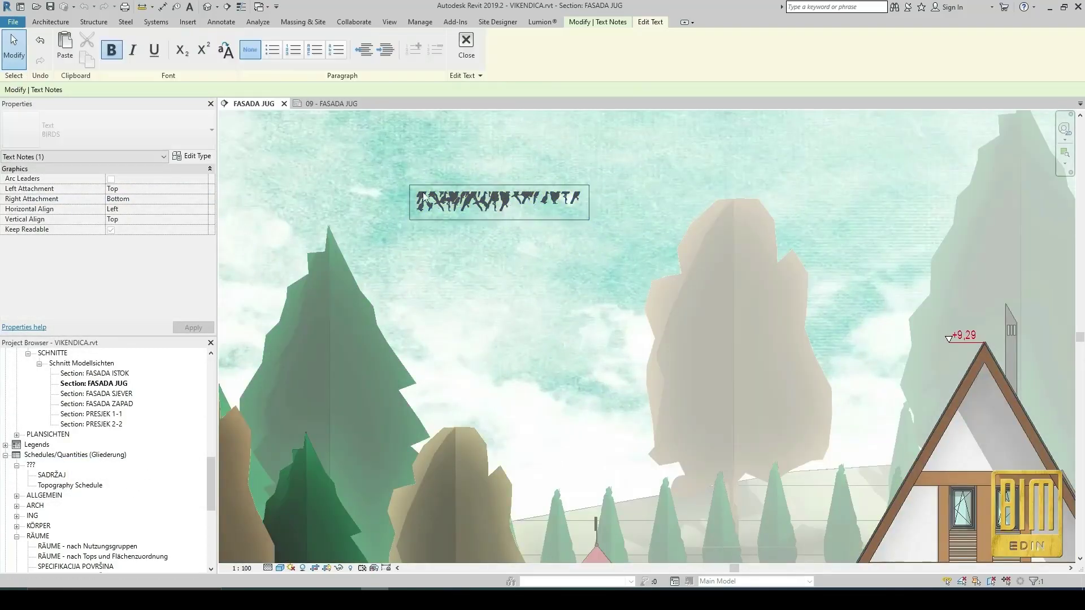
left_click_drag(582, 199, 414, 199)
key("Delete")
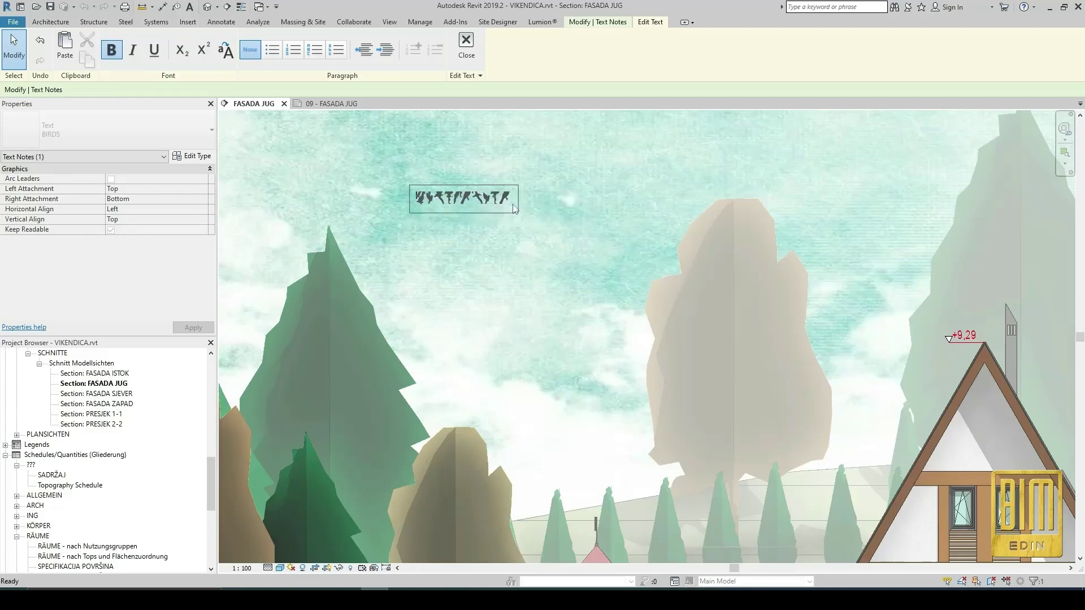
key("ctrl+v")
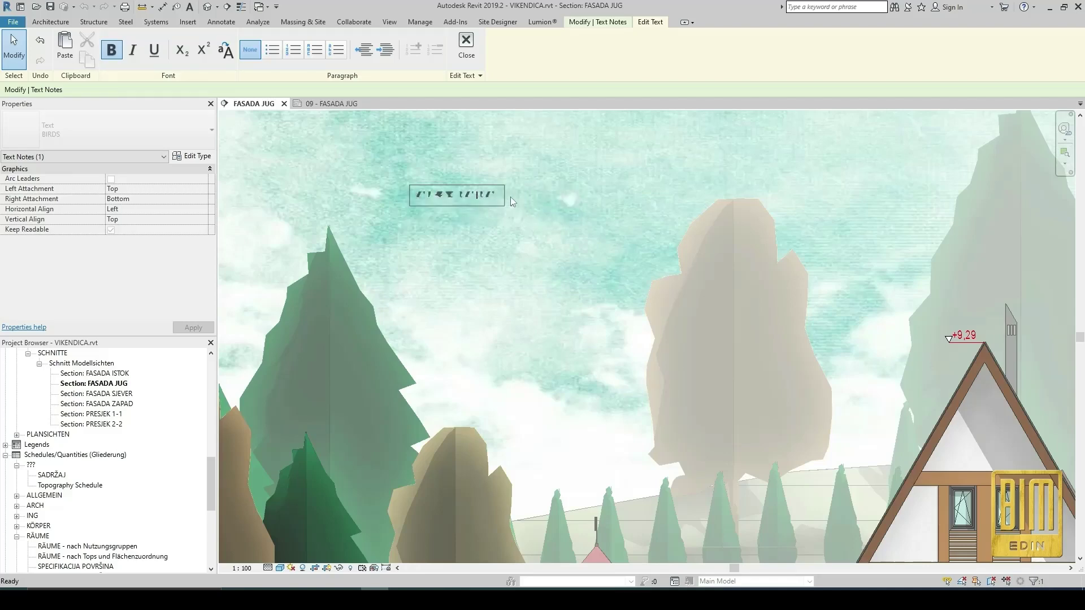
key("Return")
type("a")
left_click_drag(433, 196, 417, 197)
key("BackSpace")
Step: Space out the birds and move the fourth bird onto a second line
key("Home")
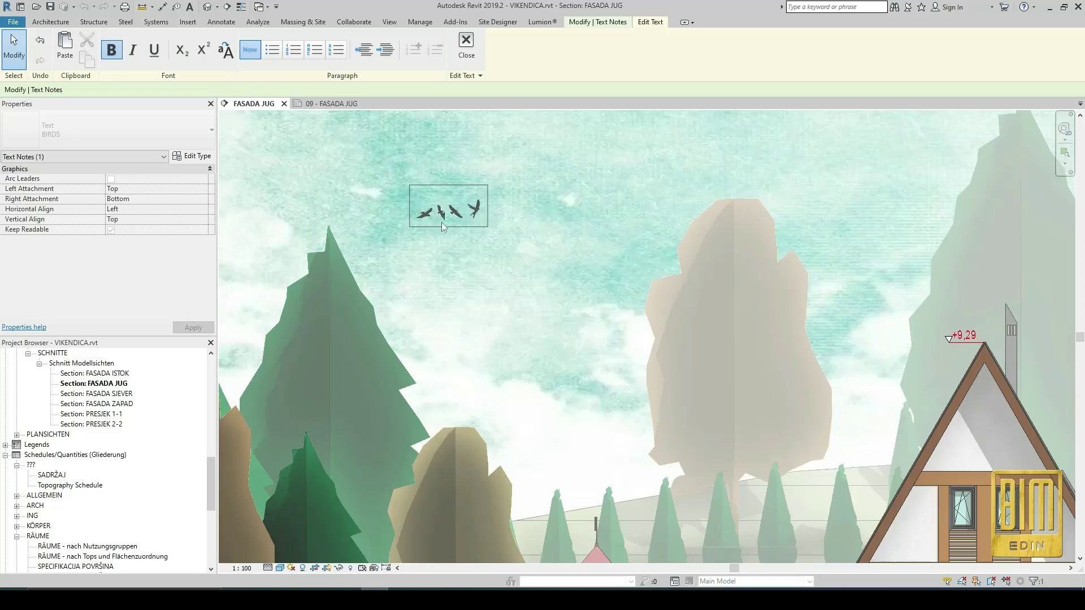
left_click(442, 226)
left_click(485, 219)
left_click(438, 219)
left_click(519, 216)
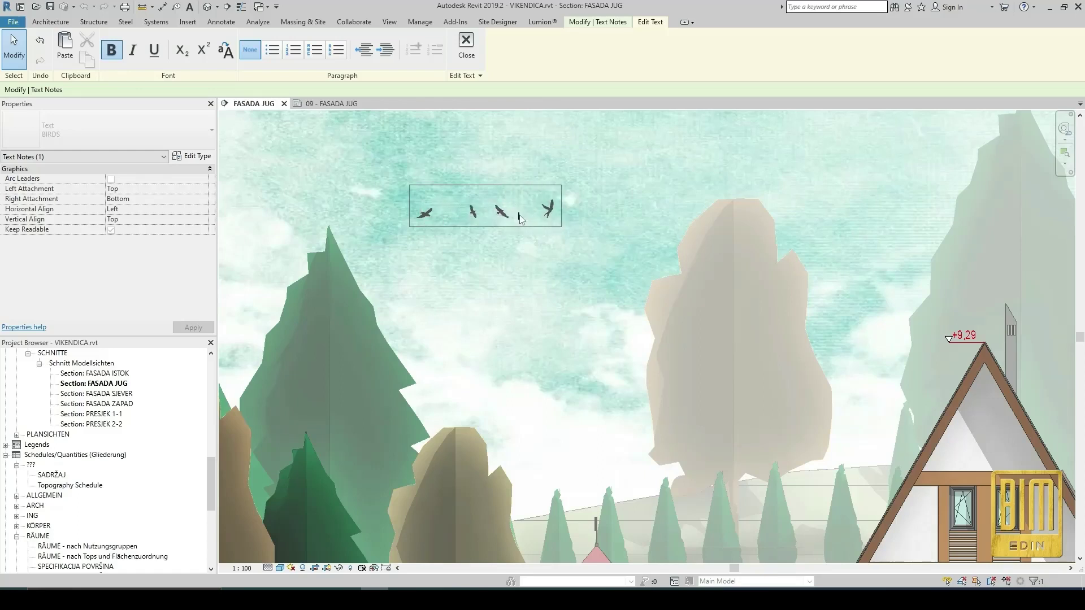
key("Return")
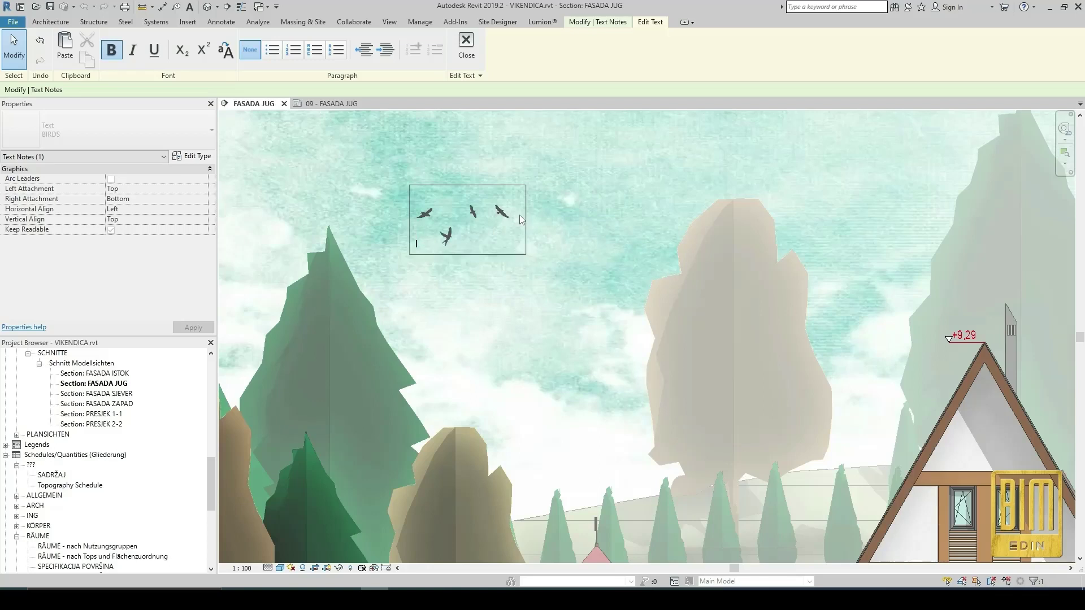
Step: Push the birds further right and drop the third bird onto its own line
left_click(491, 220)
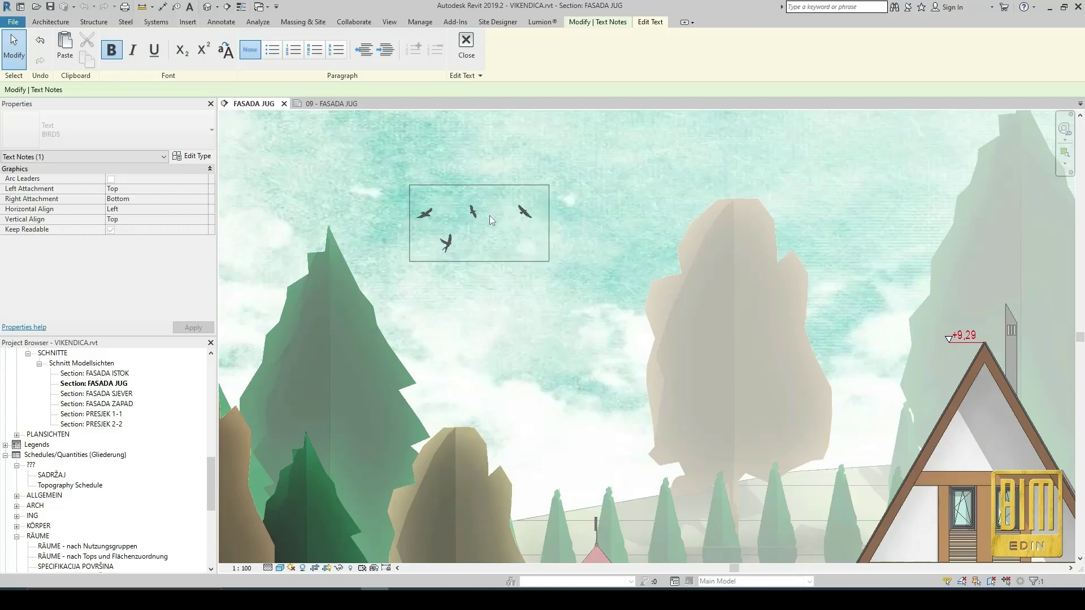
left_click(452, 217)
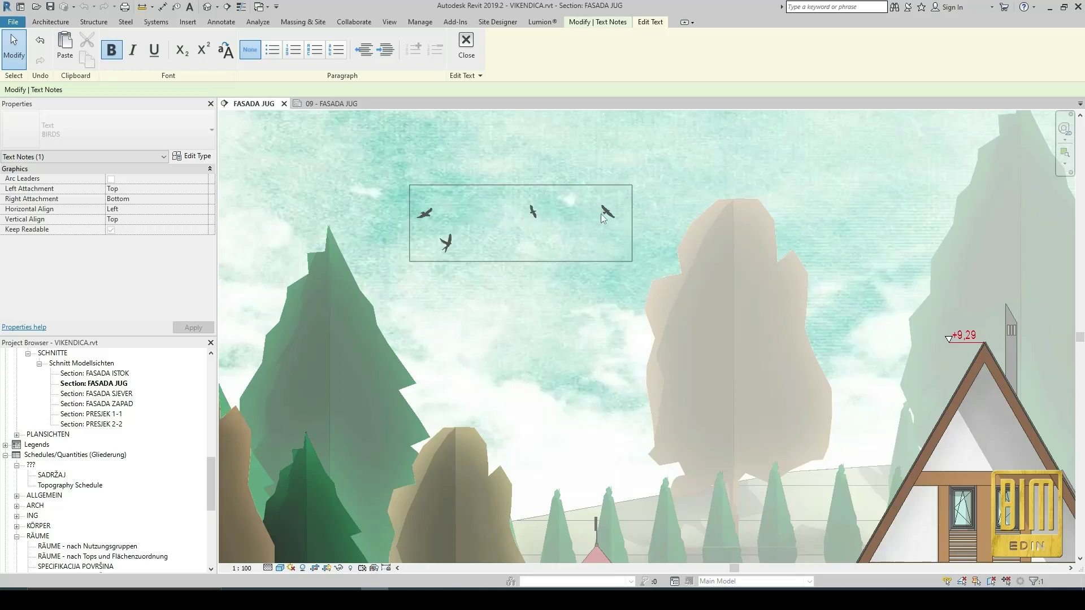
left_click(601, 213)
key("Return")
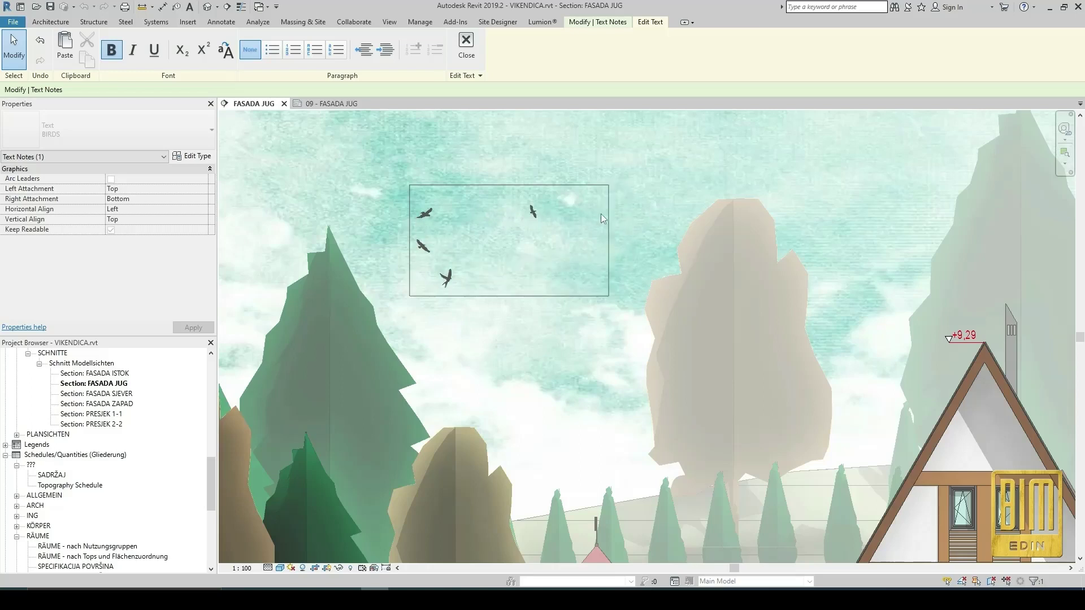
left_click(441, 287)
left_click(375, 188)
left_click(192, 156)
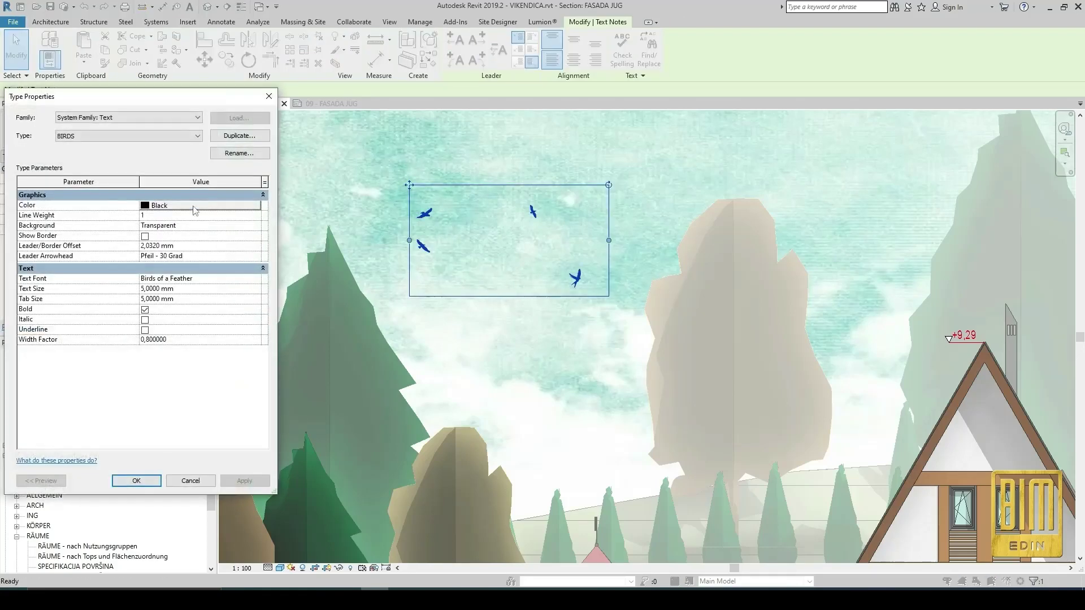
Step: Enlarge the BIRDS text size to 10 and move the note up and left
left_click(187, 291)
type("10")
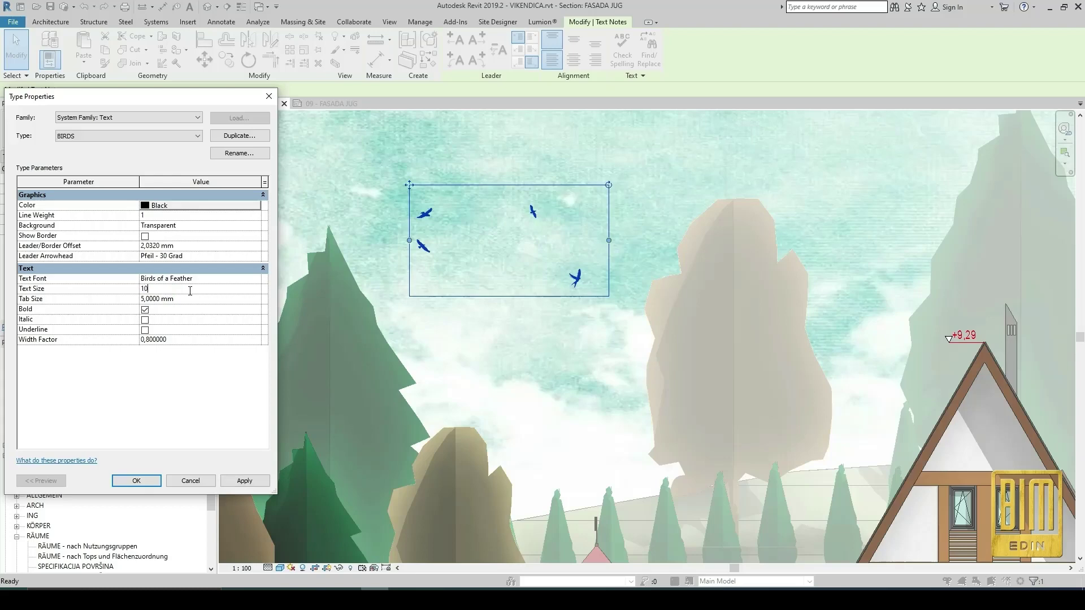
left_click(245, 481)
left_click(136, 481)
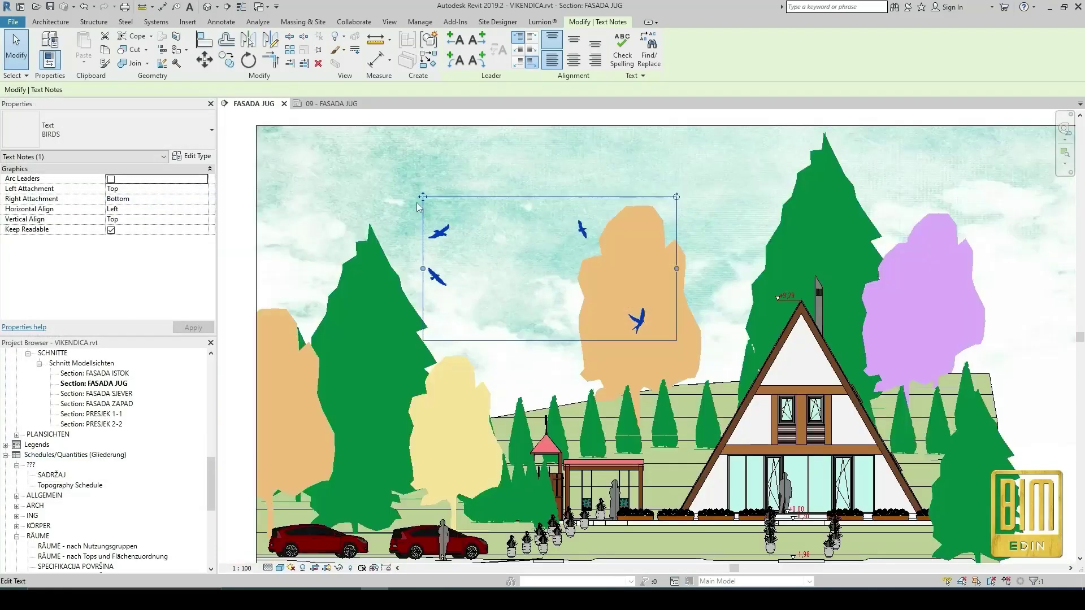
left_click_drag(417, 205, 397, 156)
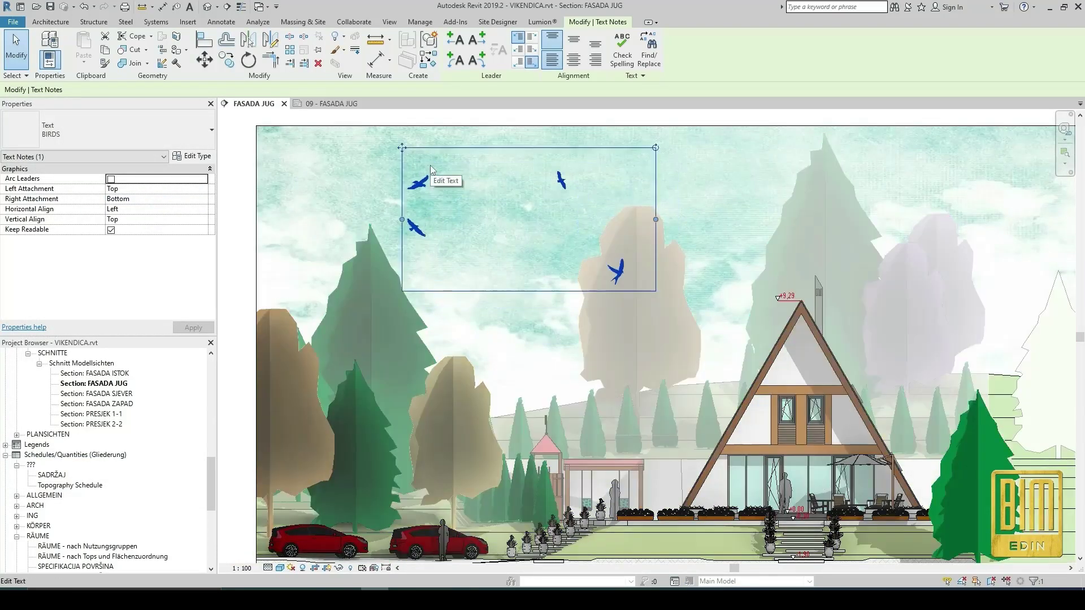
Step: Remove the empty lines and the left bird, shifting the middle bird left
double_click(592, 277)
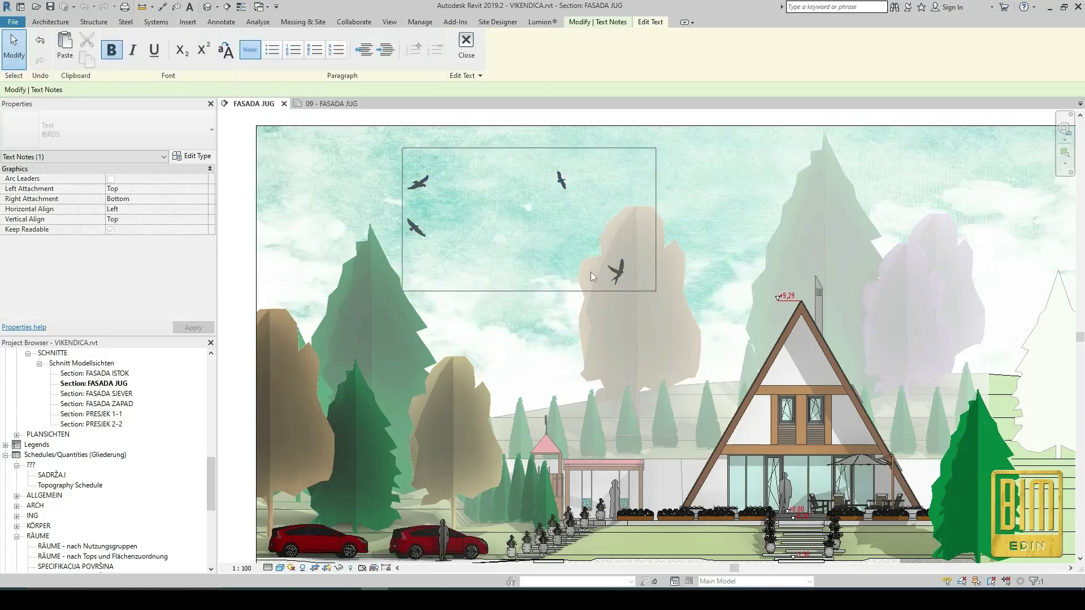
left_click(481, 253)
key("BackSpace")
key("BackSpace")
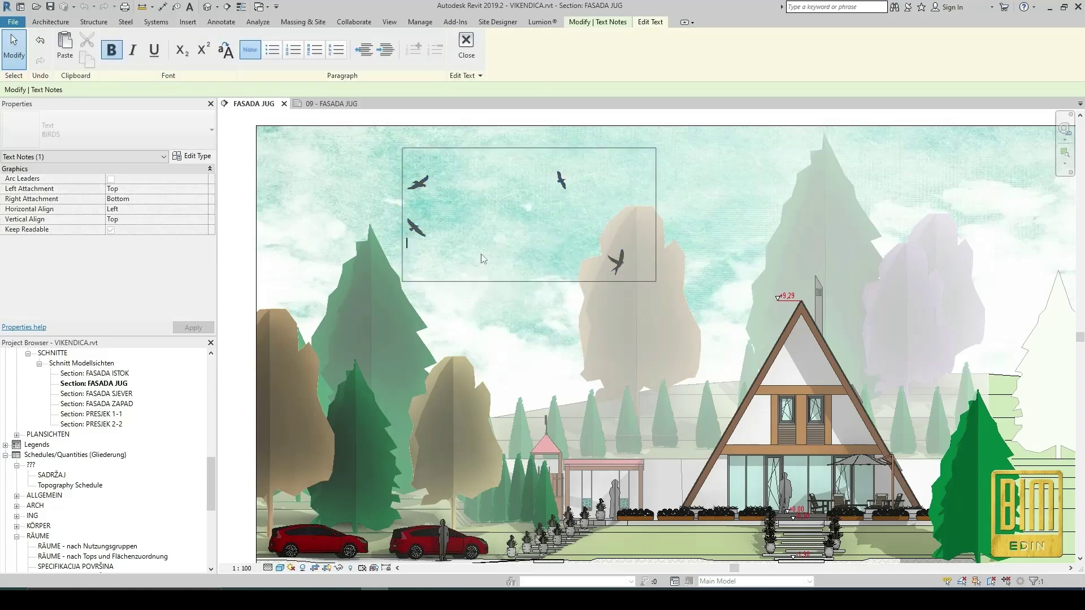
key("BackSpace")
key("BackSpace")
key("BackSpace")
key("BackSpace")
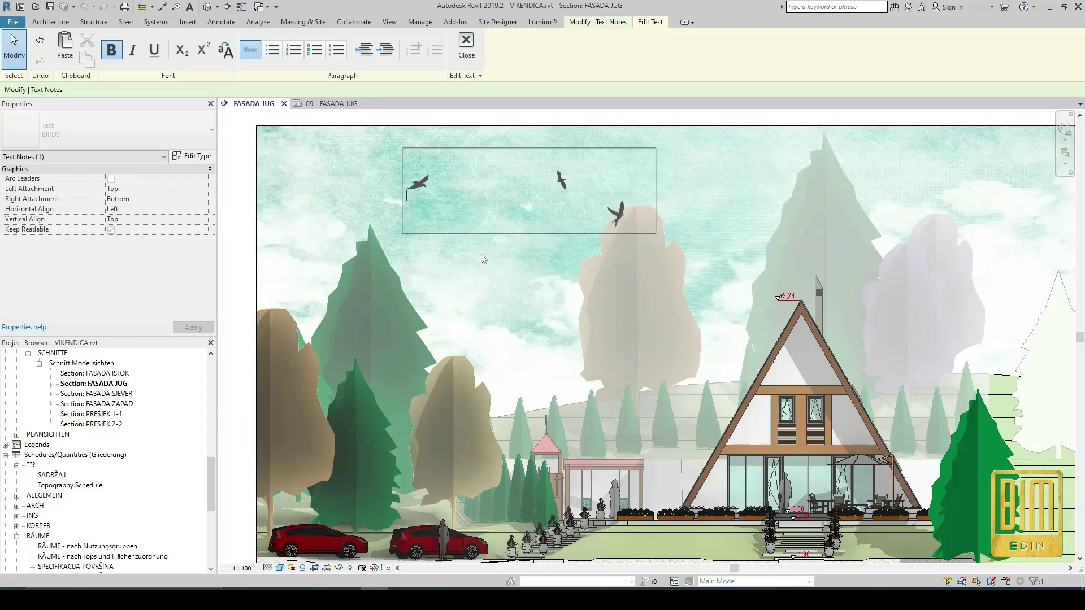
left_click(506, 185)
key("BackSpace")
key("BackSpace")
key("BackSpace")
key("BackSpace")
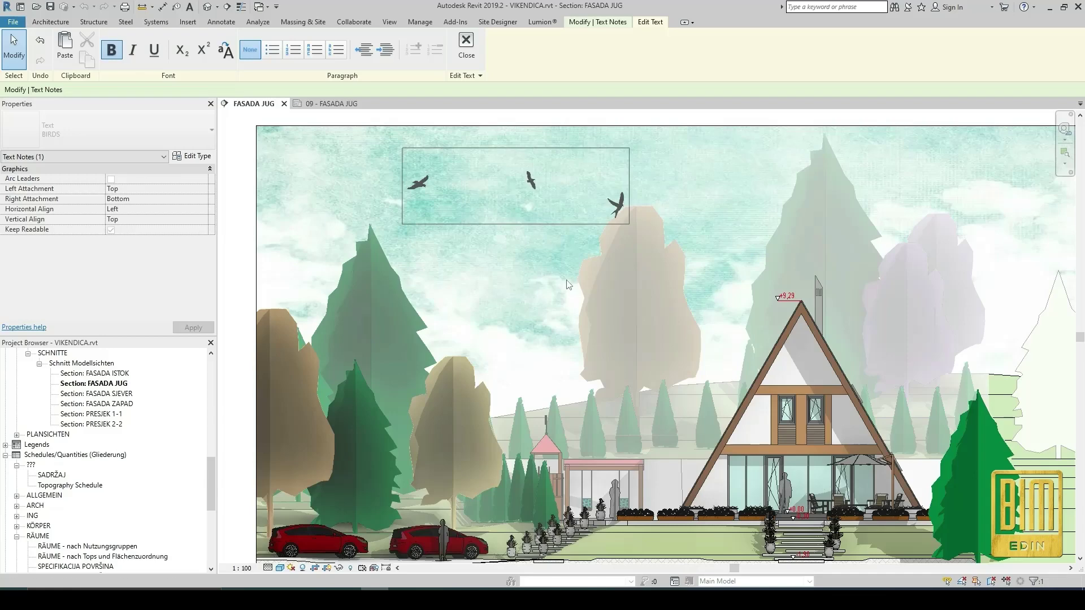
left_click(533, 263)
Step: Nudge the bird note slightly to the left
scroll(534, 263, "down", 2)
key("Escape")
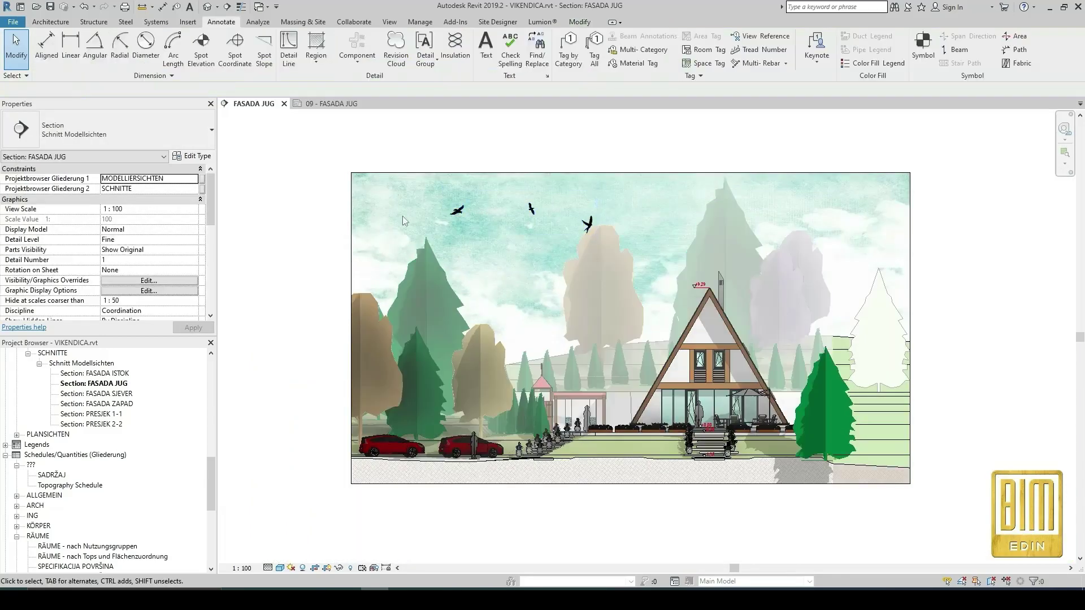
left_click(457, 212)
left_click_drag(456, 211, 428, 211)
key("Escape")
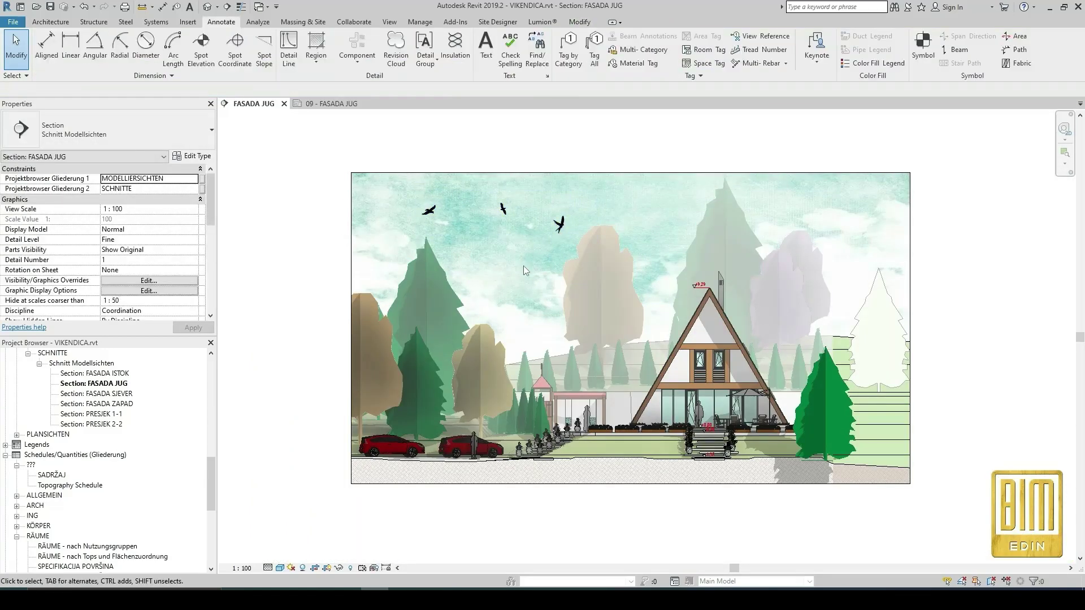
left_click(503, 210)
Step: Increase the BIRDS text size to 12 and place the birds in the top-left sky
left_click(193, 156)
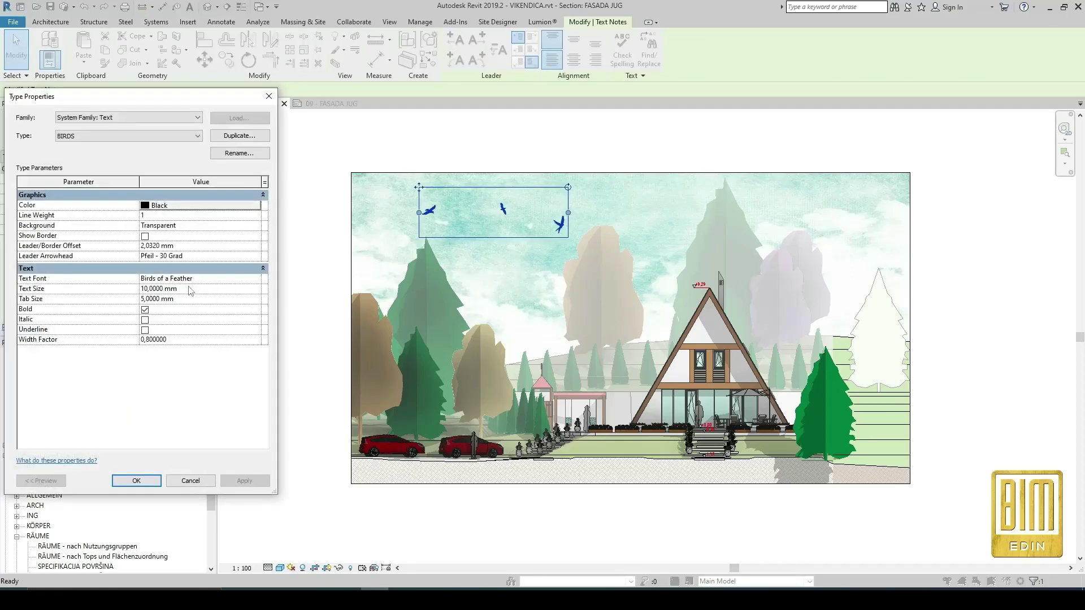
left_click(191, 291)
type("12")
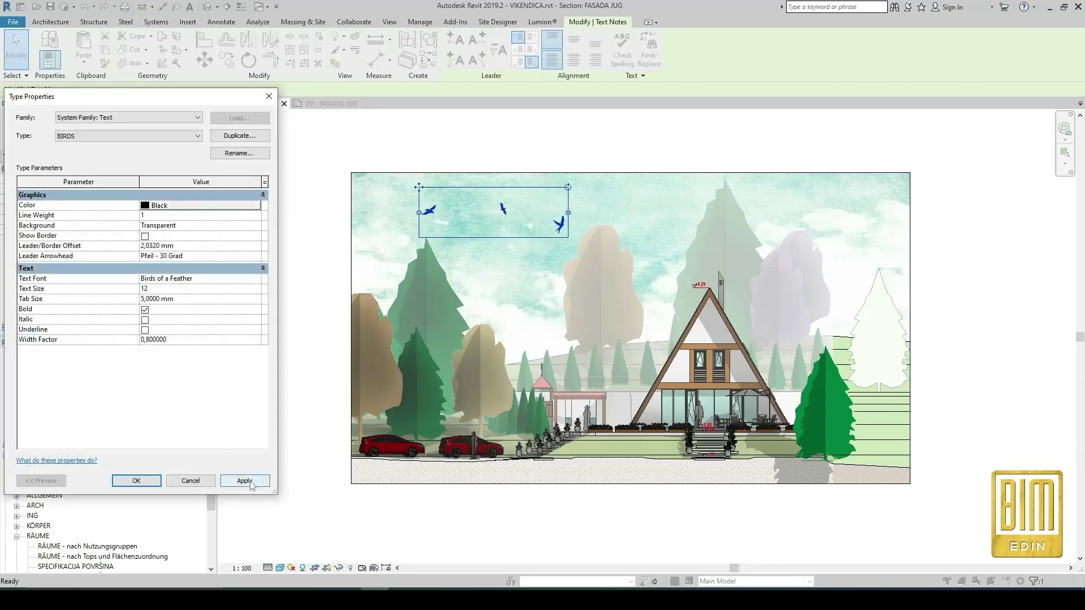
left_click(250, 482)
left_click(146, 481)
left_click_drag(419, 188, 398, 181)
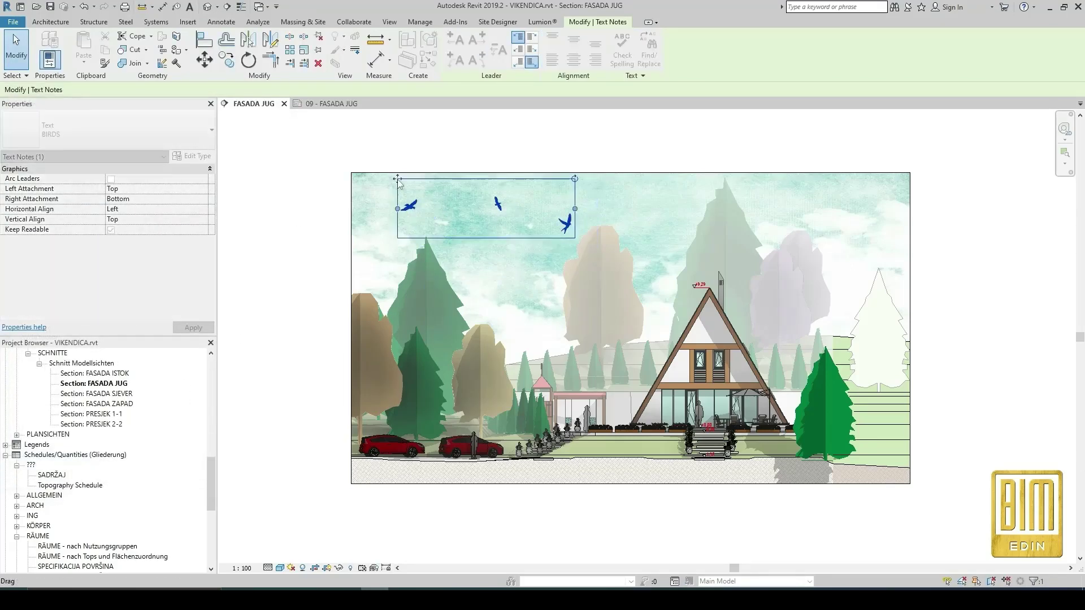
Step: Select the birds note and start copying it from a base point
left_click(288, 219)
left_click(489, 216)
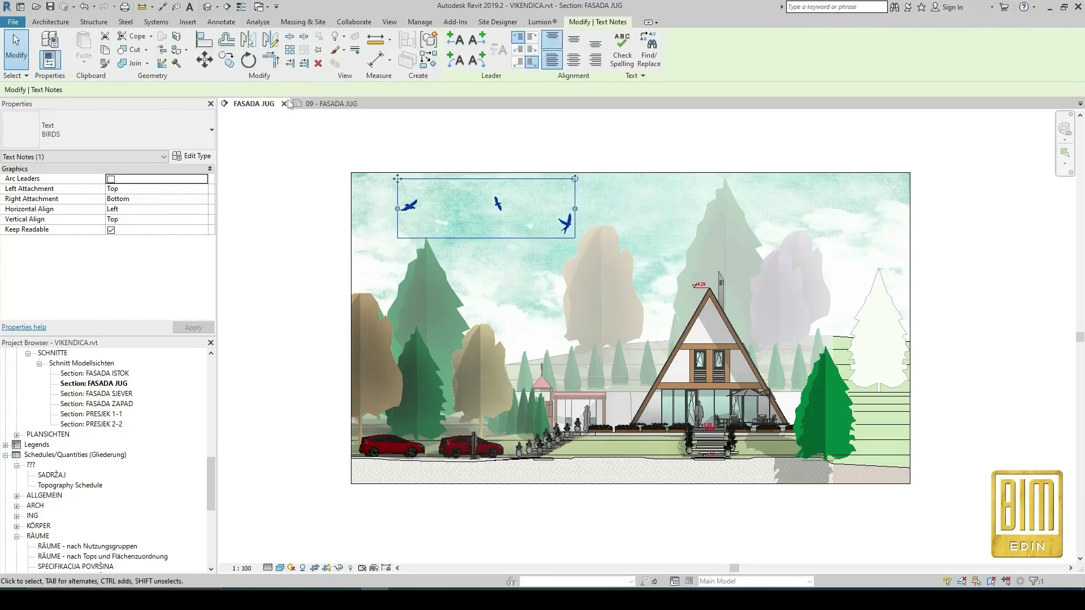
left_click(226, 58)
left_click(419, 199)
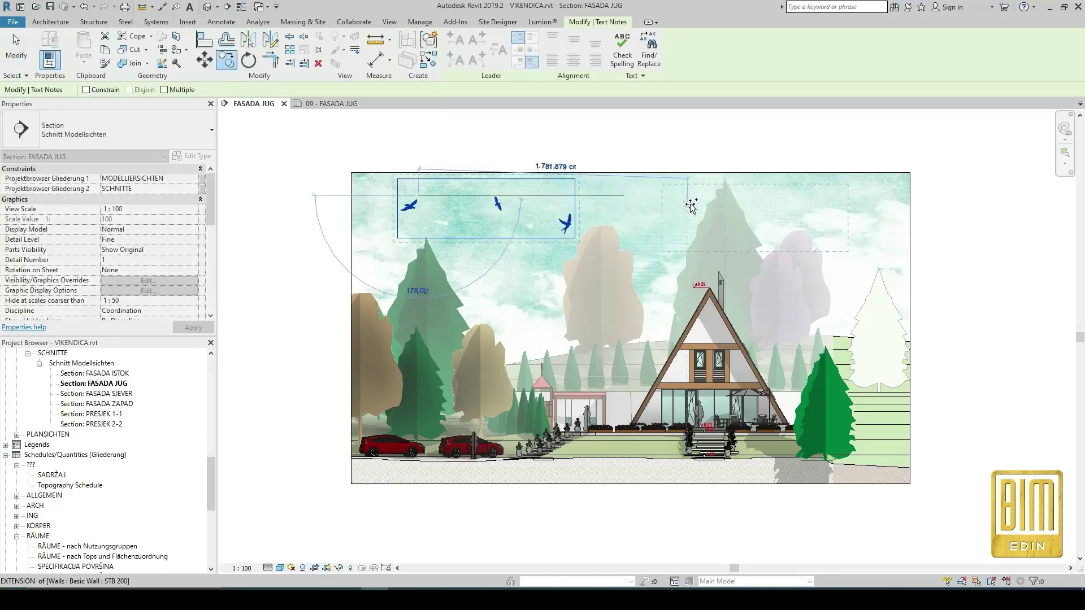
Step: Place the bird copy in the upper-right sky, pulling the middle bird closer
left_click(755, 199)
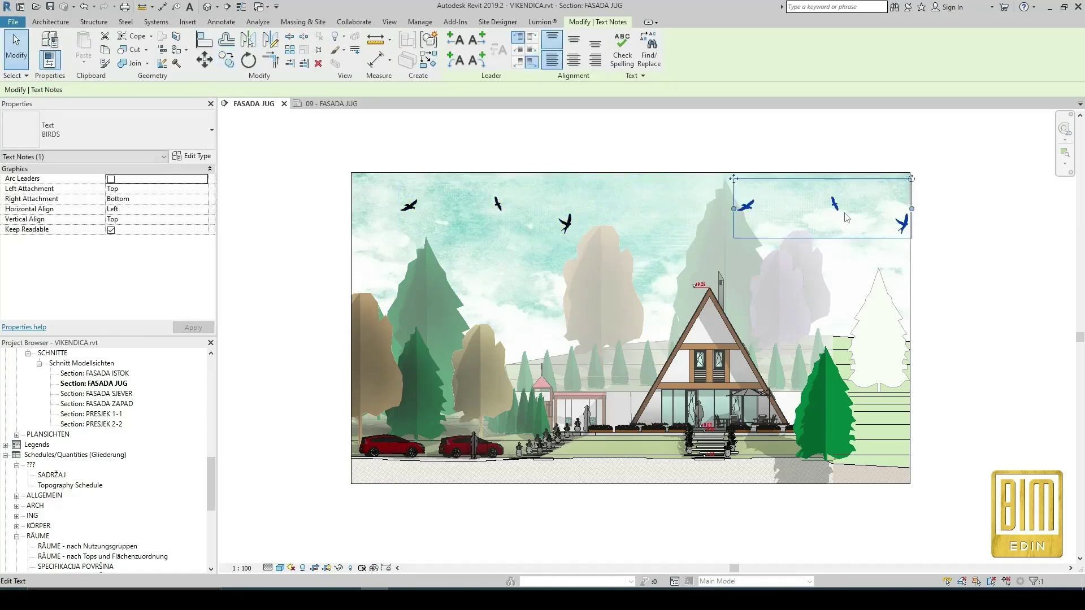
double_click(883, 226)
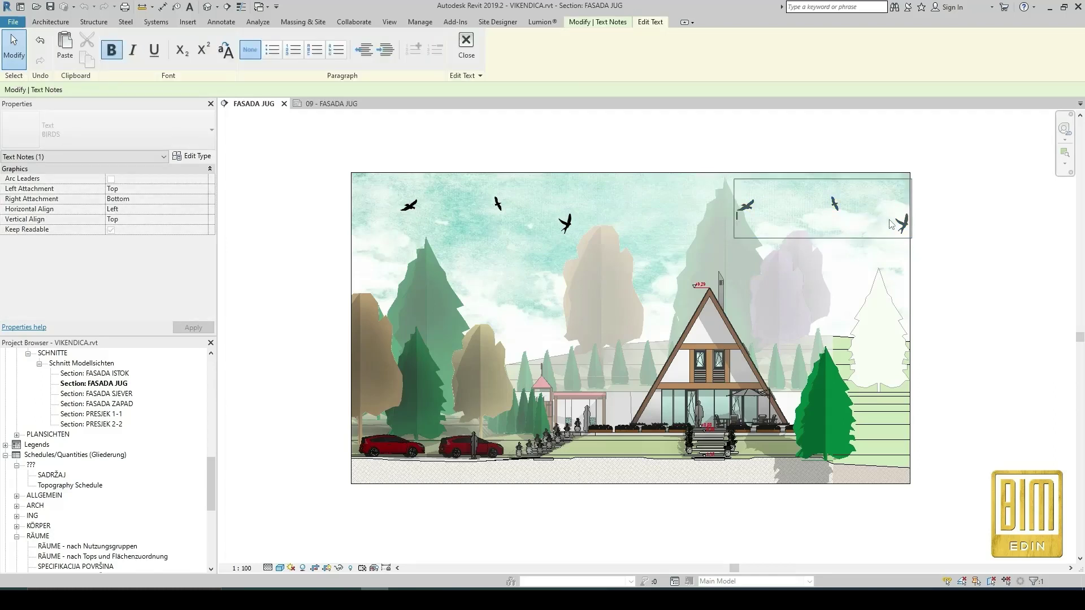
left_click(812, 209)
key("BackSpace")
key("BackSpace")
key("BackSpace")
key("BackSpace")
key("BackSpace")
key("BackSpace")
key("BackSpace")
key("BackSpace")
key("BackSpace")
key("BackSpace")
key("BackSpace")
key("BackSpace")
key("BackSpace")
key("BackSpace")
key("BackSpace")
key("BackSpace")
key("BackSpace")
key("BackSpace")
left_click(789, 162)
left_click_drag(741, 182, 774, 185)
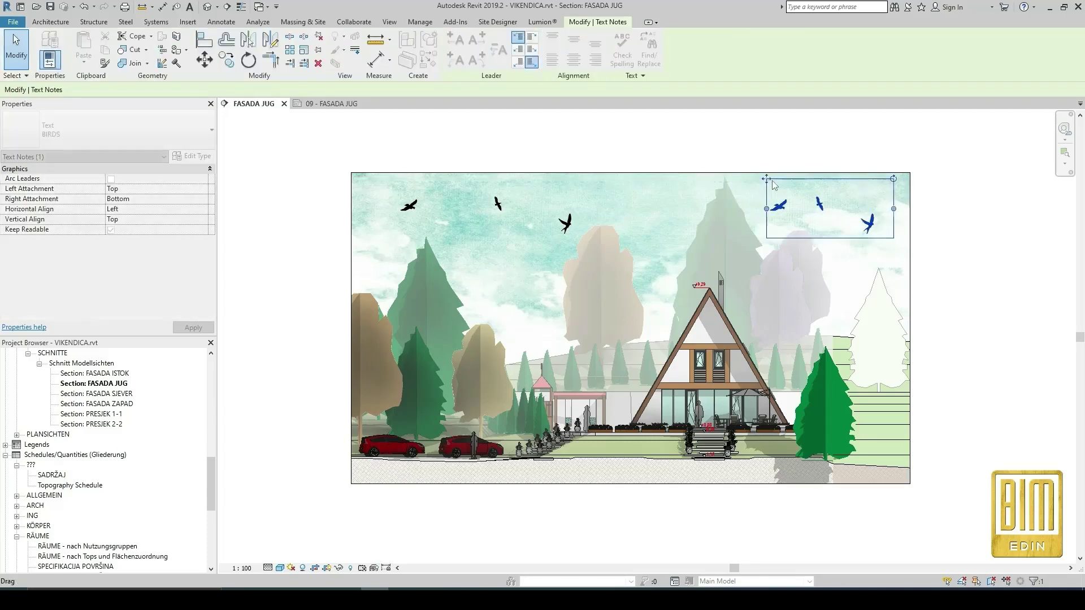
Step: Pull the third bird closer and duplicate the BIRDS text type
double_click(862, 228)
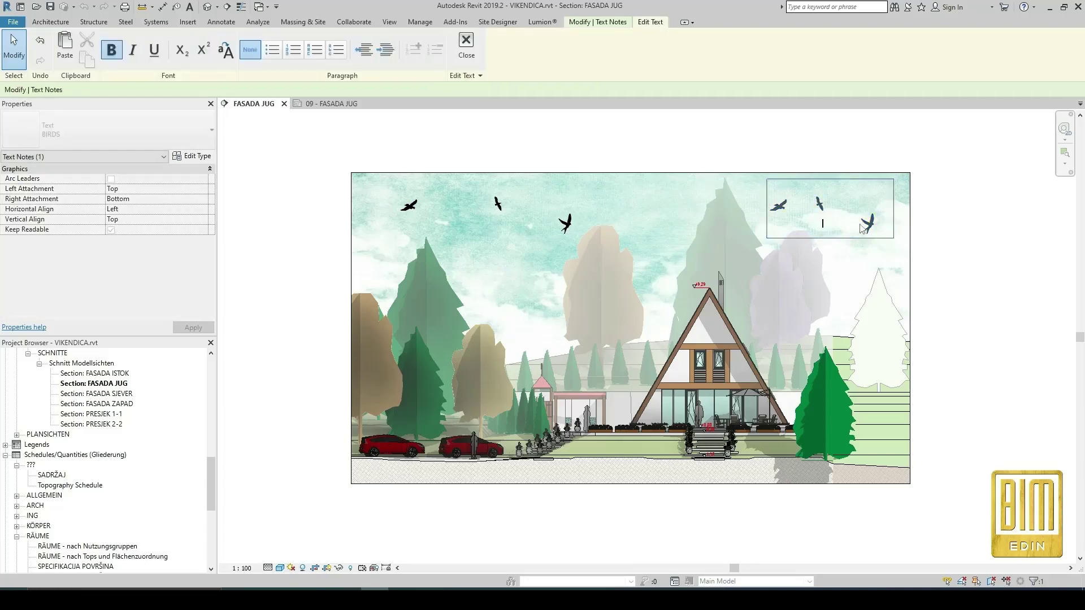
key("BackSpace")
key("BackSpace")
key("BackSpace")
key("BackSpace")
left_click(750, 198)
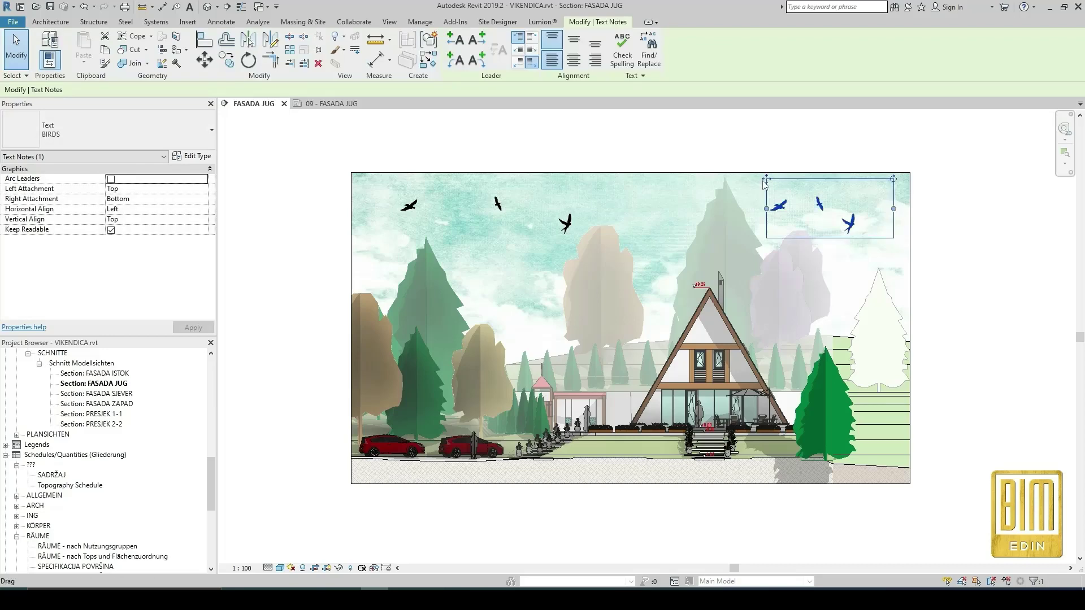
left_click(195, 156)
left_click(238, 137)
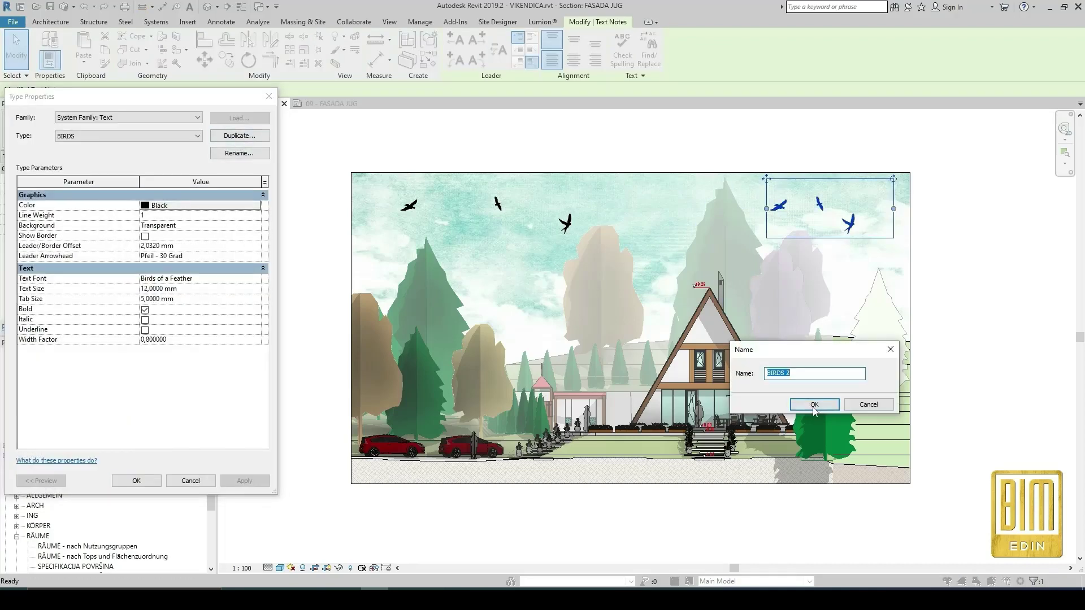
Step: Name the new type BIRDS 2 with text size 6 and move the flock lower right
key("Return")
left_click(204, 292)
type("6")
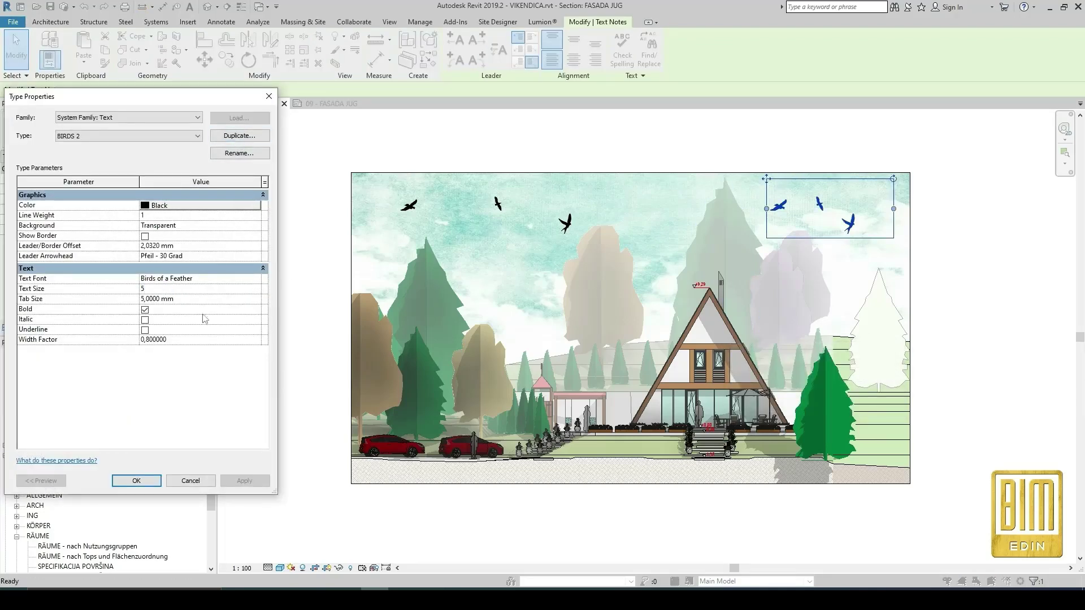
left_click(136, 481)
left_click_drag(767, 180, 822, 199)
left_click(823, 162)
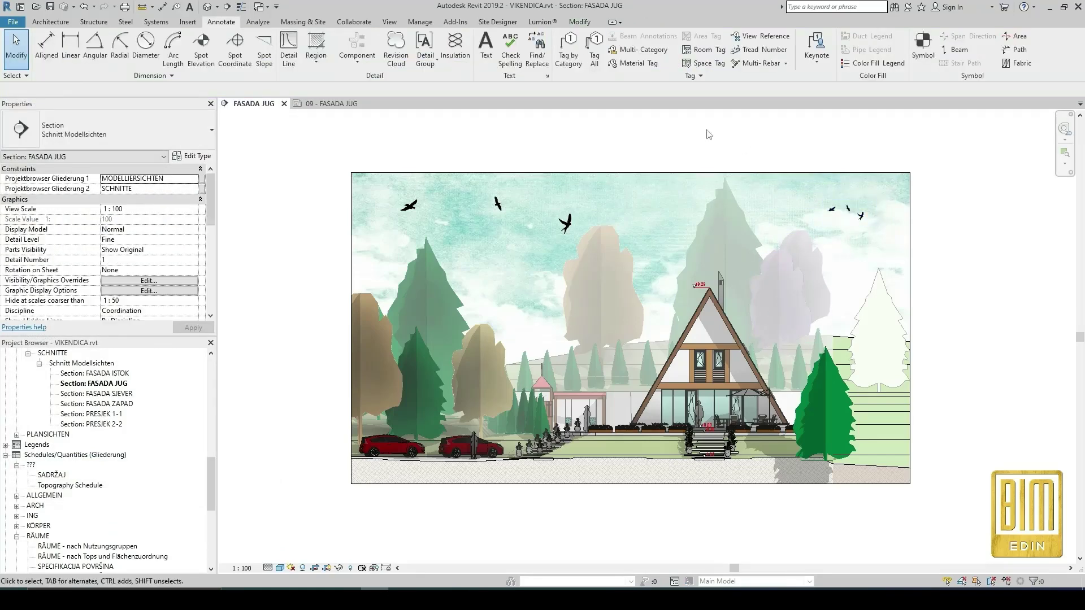
Step: Review the small birds text, then create a BIRDS 3 type with text size 10
double_click(846, 209)
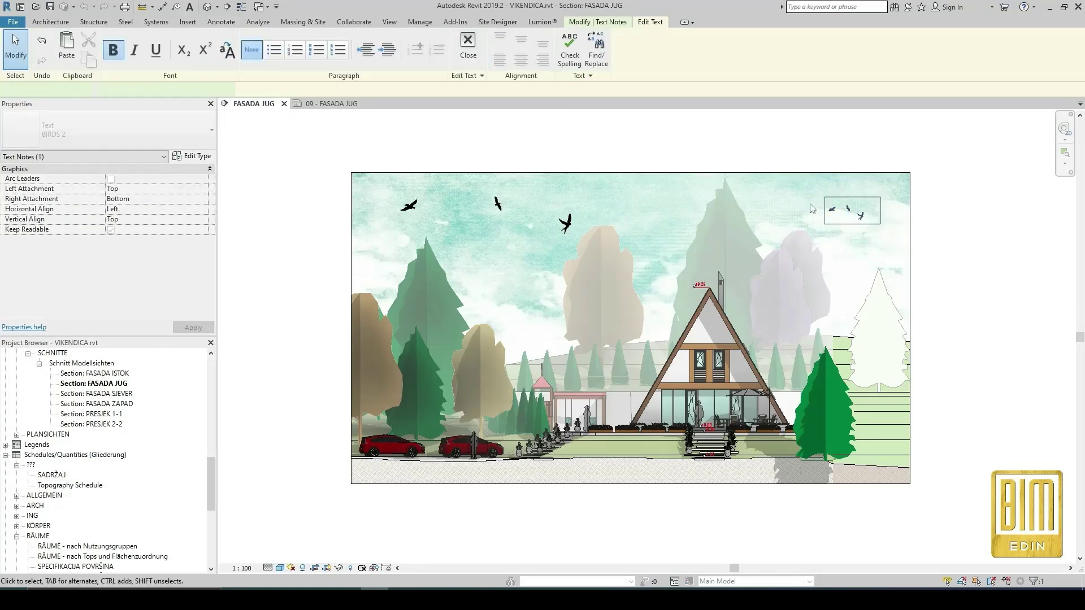
left_click(812, 209)
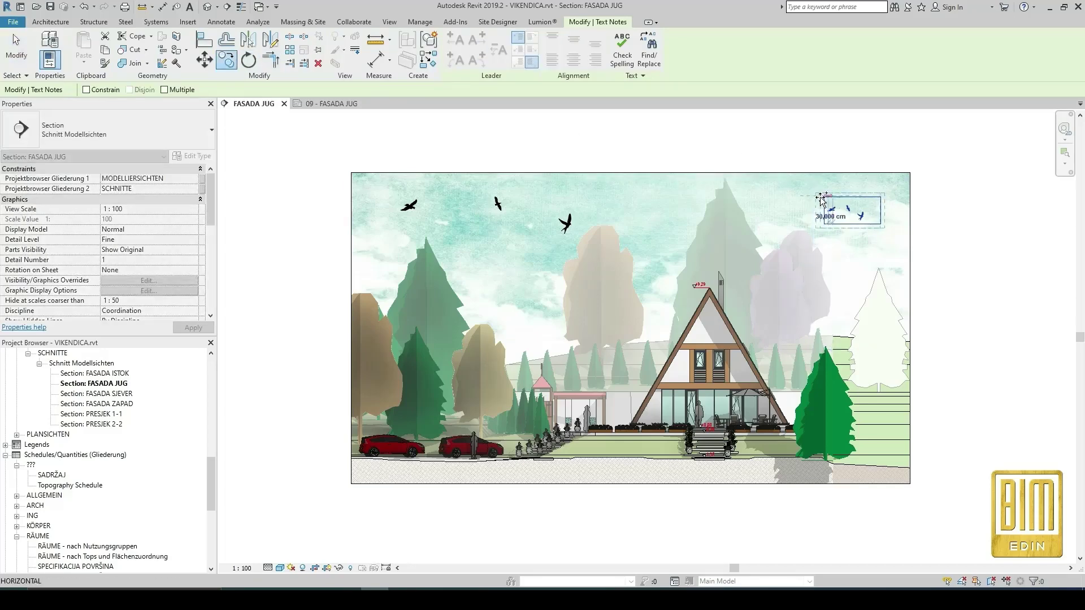
key("Escape")
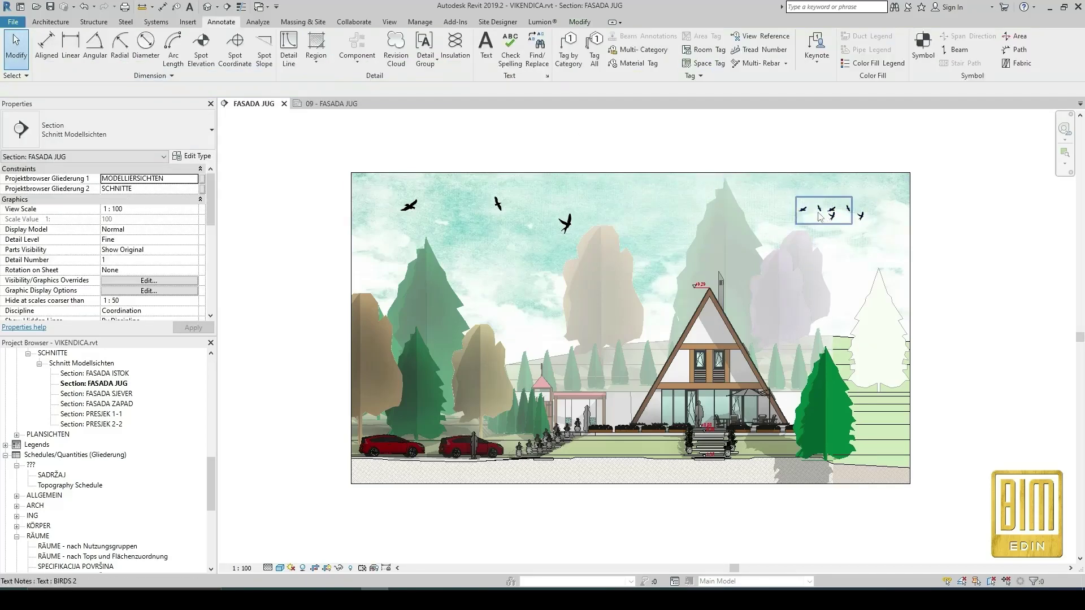
double_click(871, 224)
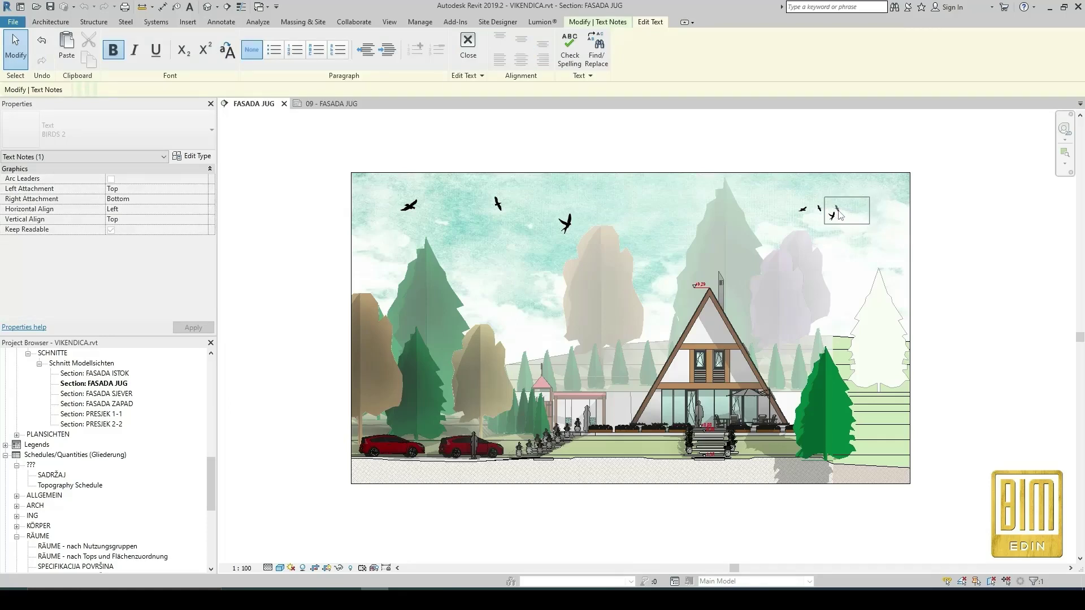
left_click(806, 213)
left_click(192, 156)
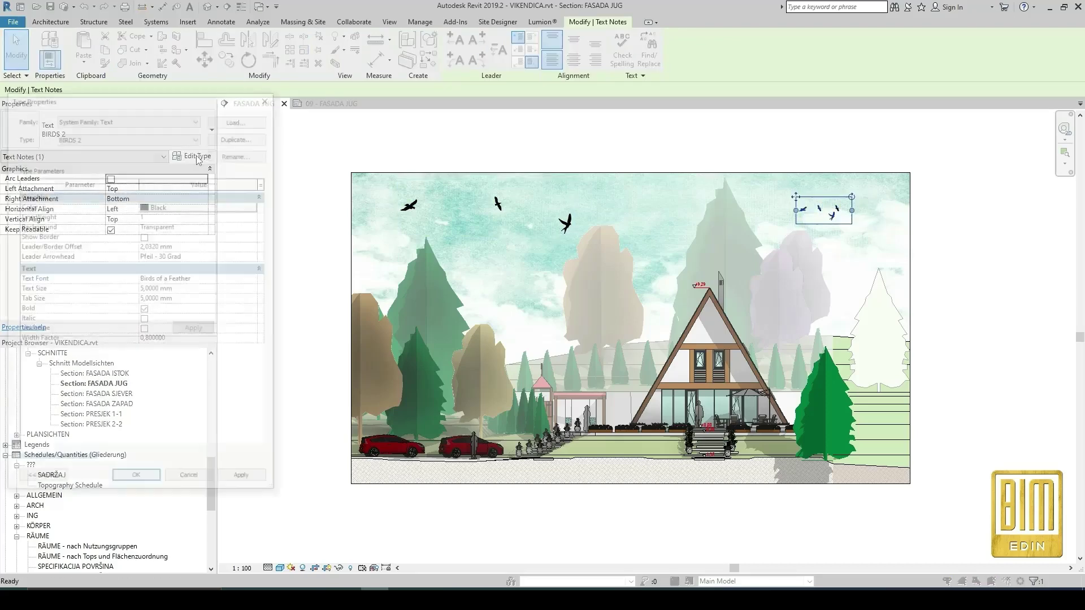
left_click(239, 135)
left_click(815, 404)
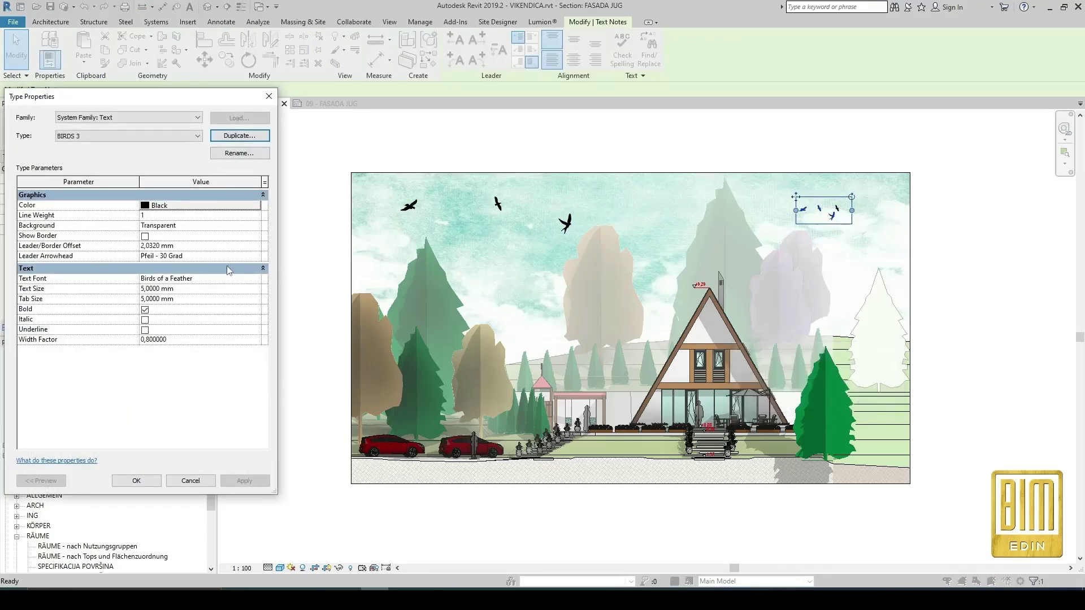
left_click(200, 289)
type("10")
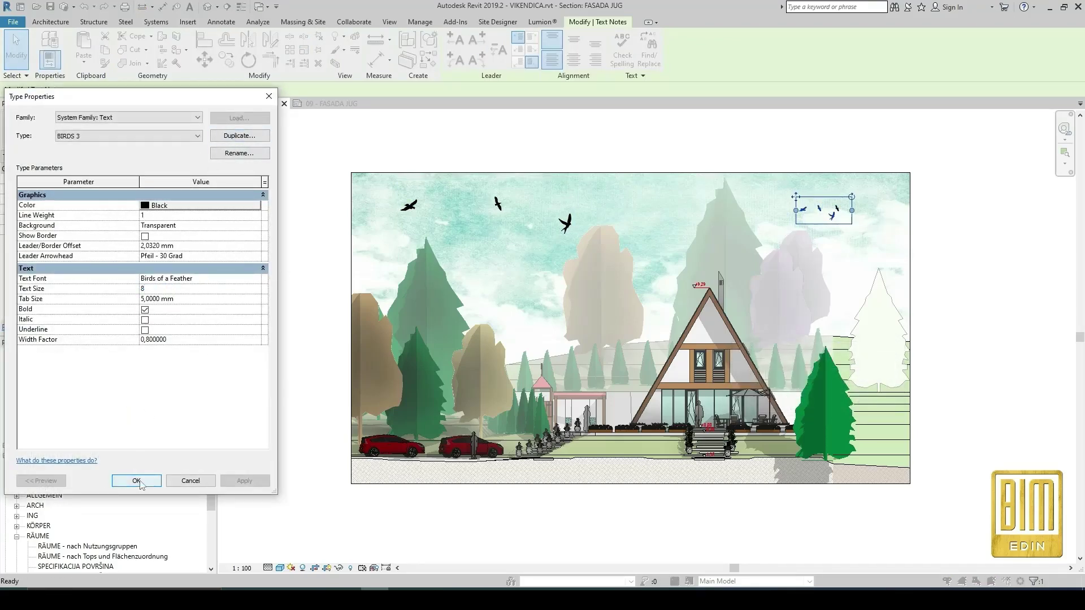
left_click(137, 480)
Step: Nudge the small BIRDS 2 note right, then view sheet 09 - FASADA JUG
left_click(775, 151)
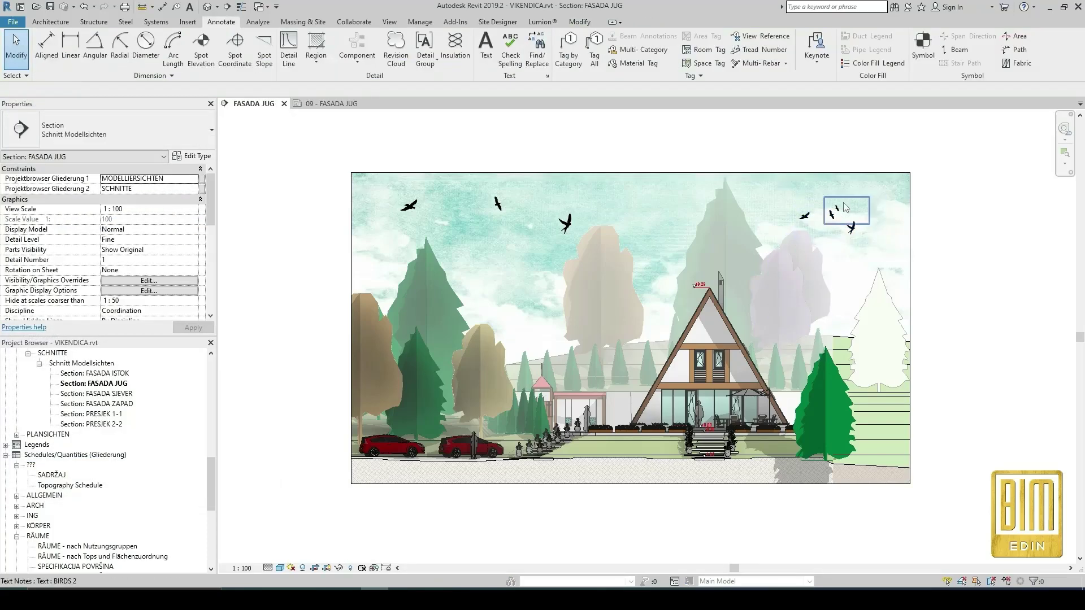
mouse_move(839, 210)
left_mouse_down()
mouse_move(836, 196)
mouse_move(854, 192)
left_mouse_up()
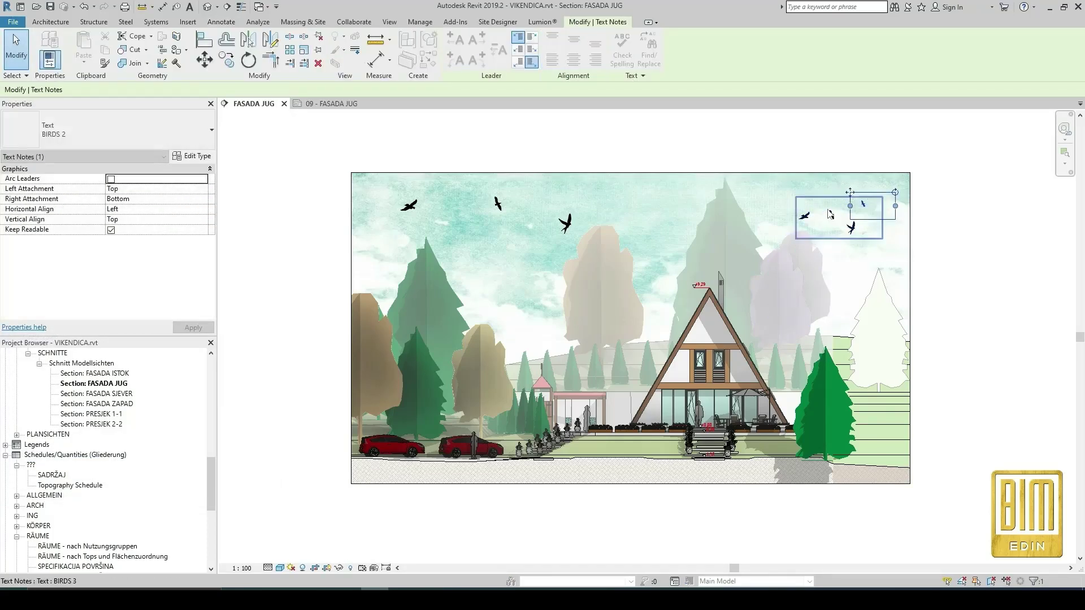
left_click(825, 140)
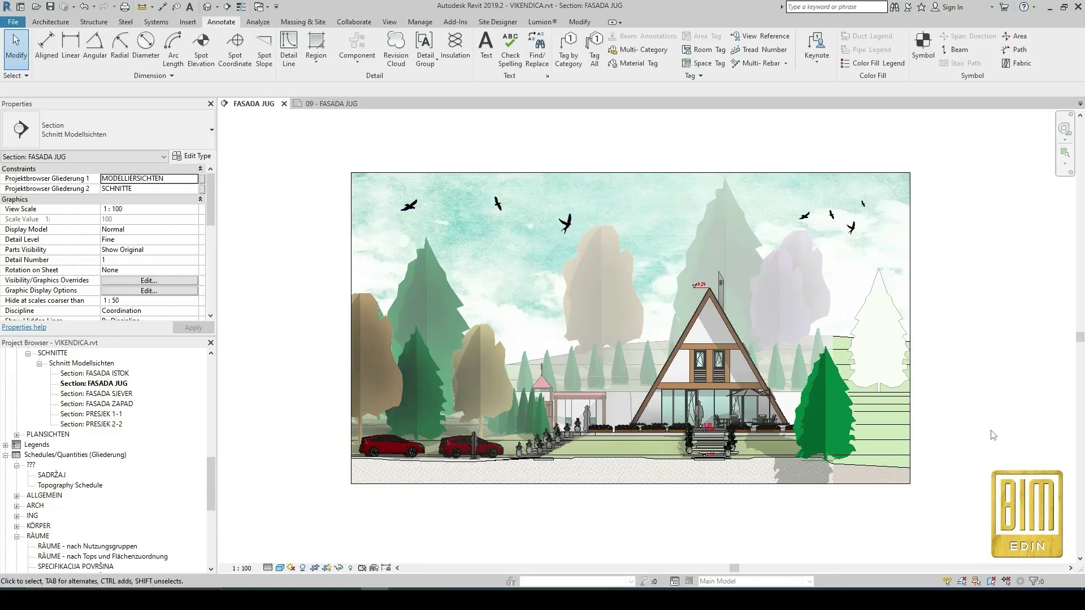
left_click(332, 104)
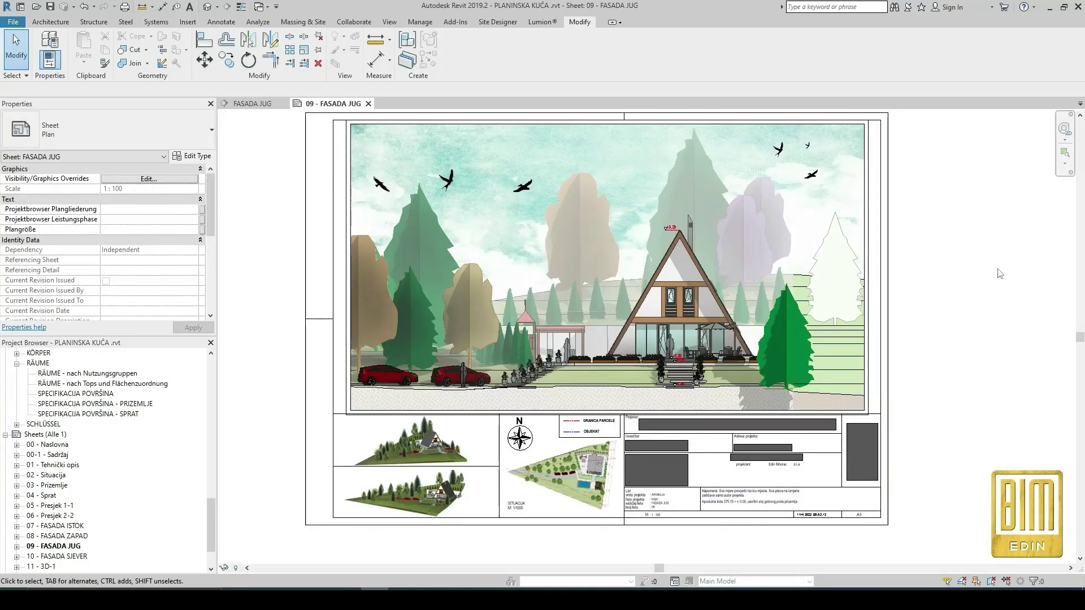
scroll(972, 325, "down", 1)
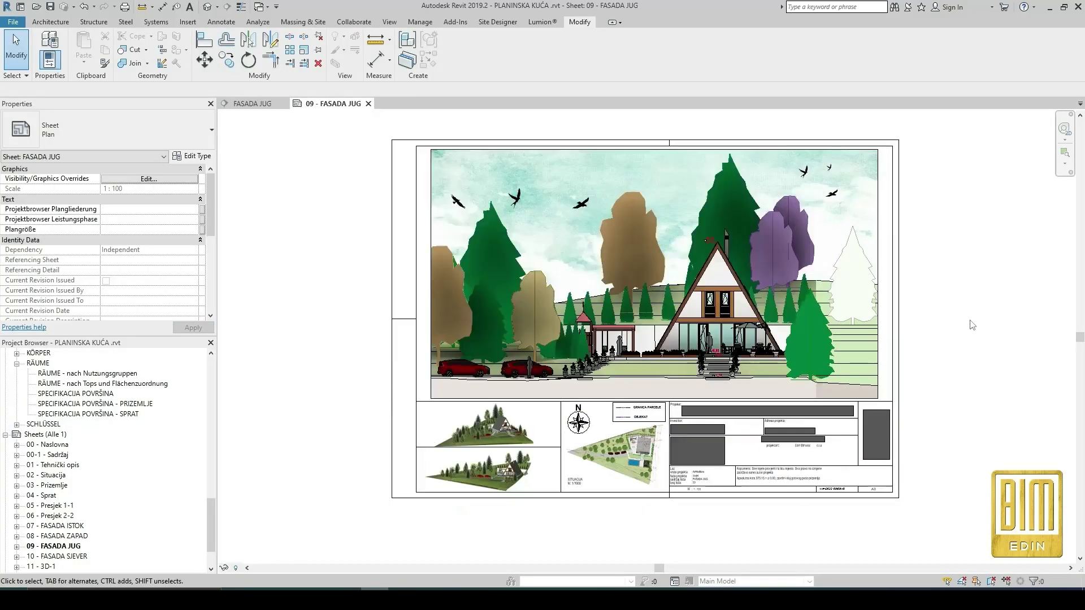
scroll(972, 326, "up", 1)
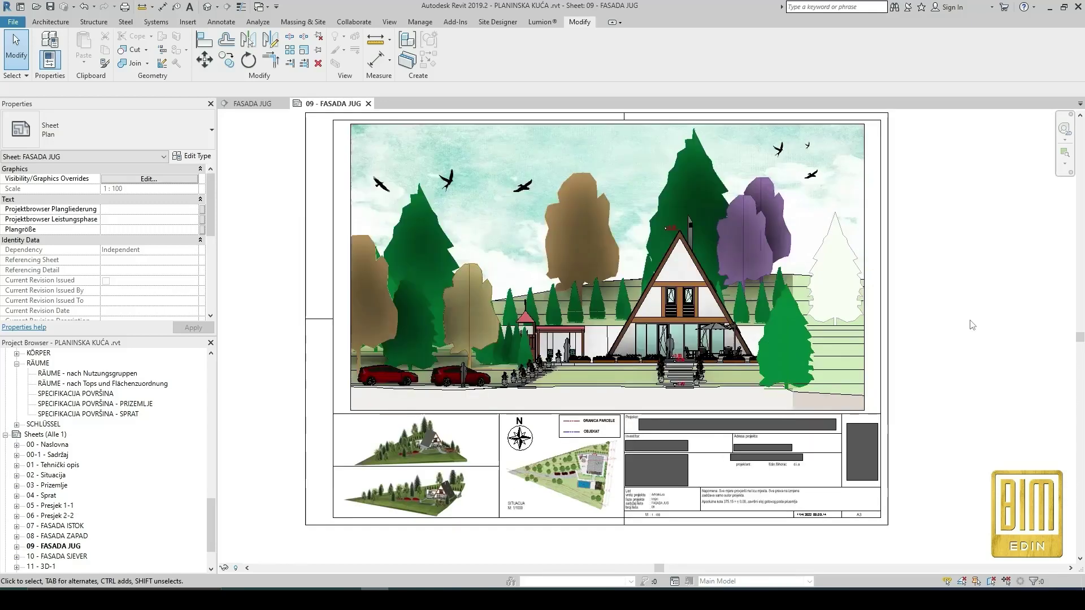